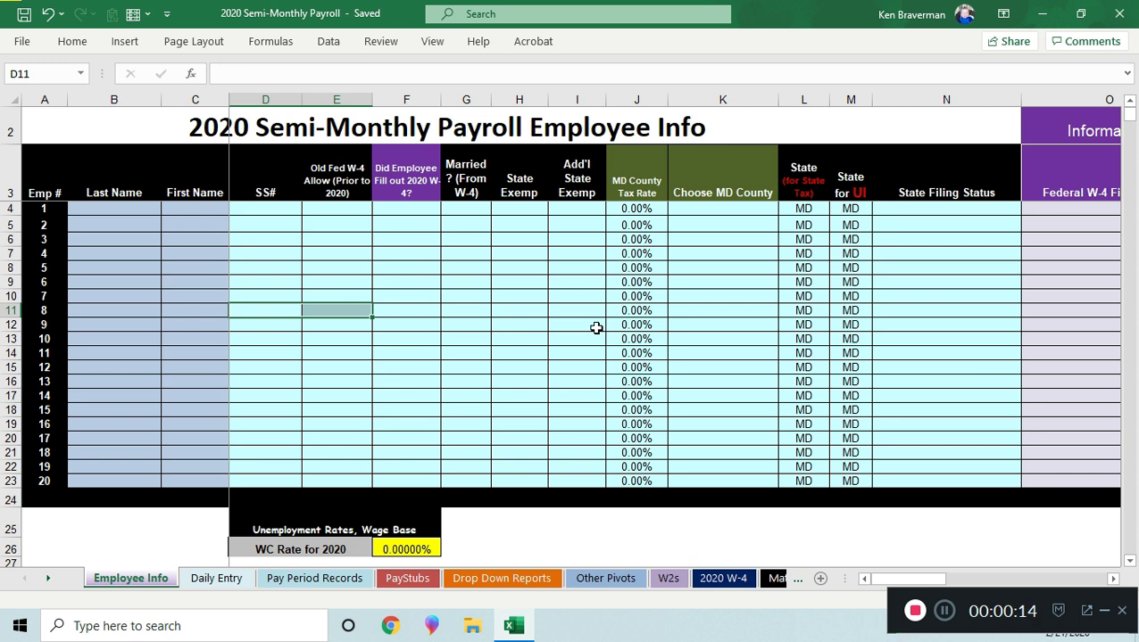
pyautogui.click(121, 223)
pyautogui.moveTo(11, 481); pyautogui.dragTo(5, 211)
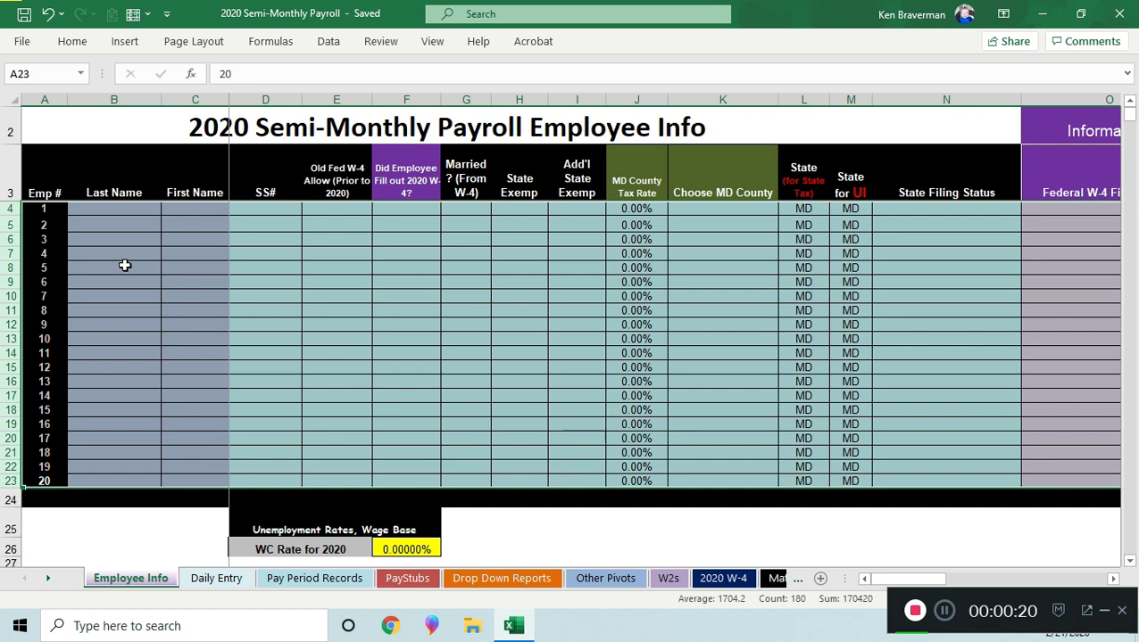
pyautogui.click(328, 367)
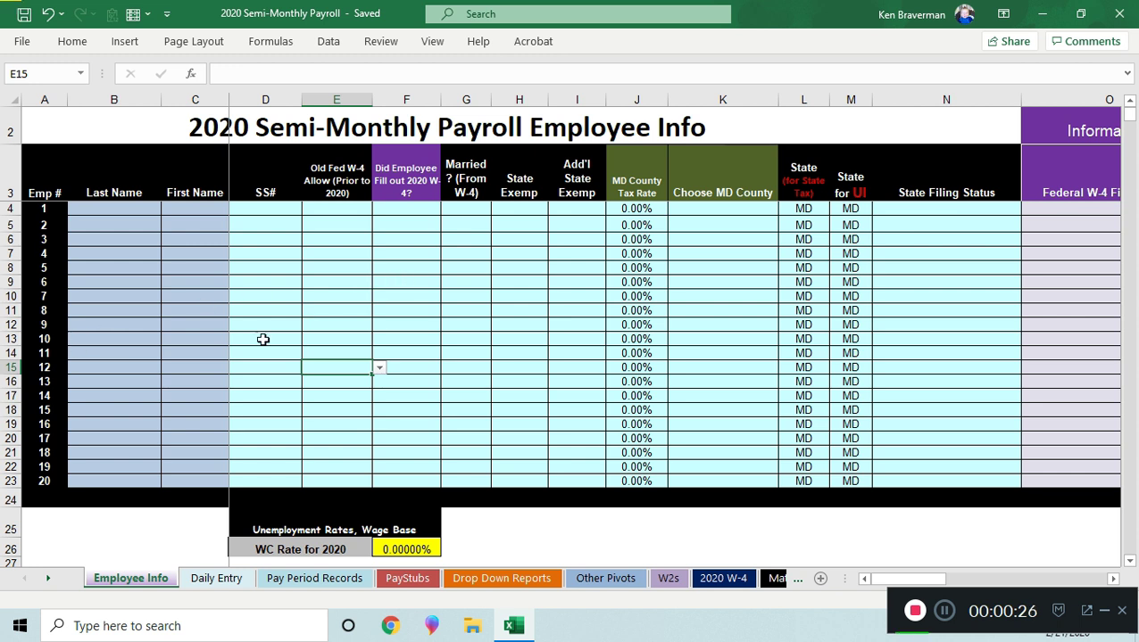
pyautogui.click(388, 284)
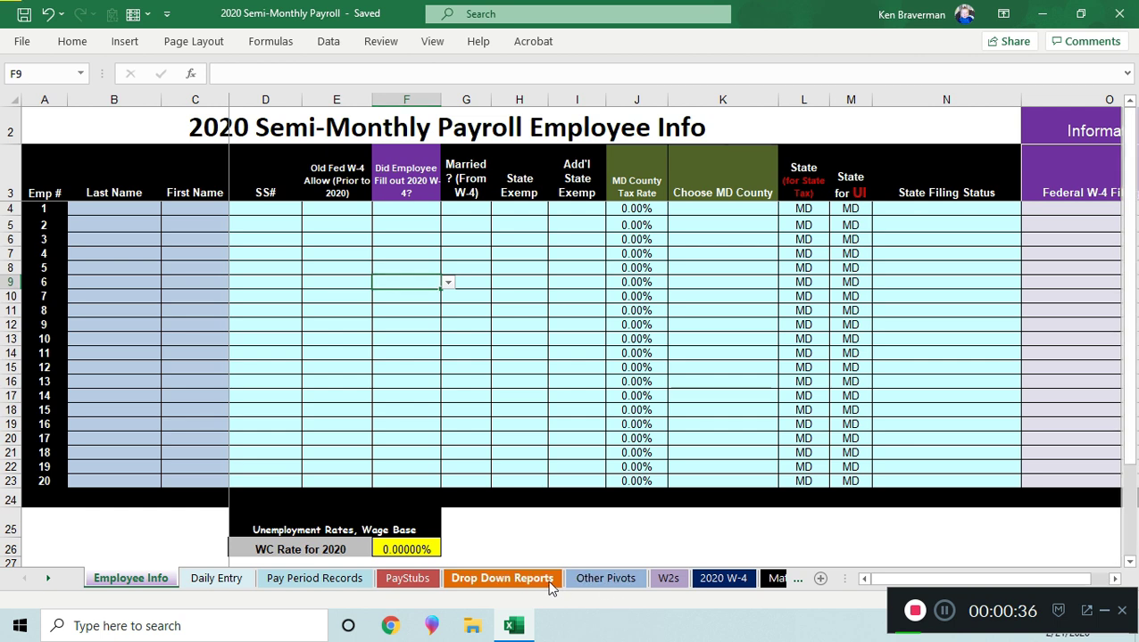
# Set the quarter of the Form 941 Report on the Drop Down Reports sheet to Q1
pyautogui.click(542, 578)
pyautogui.click(245, 130)
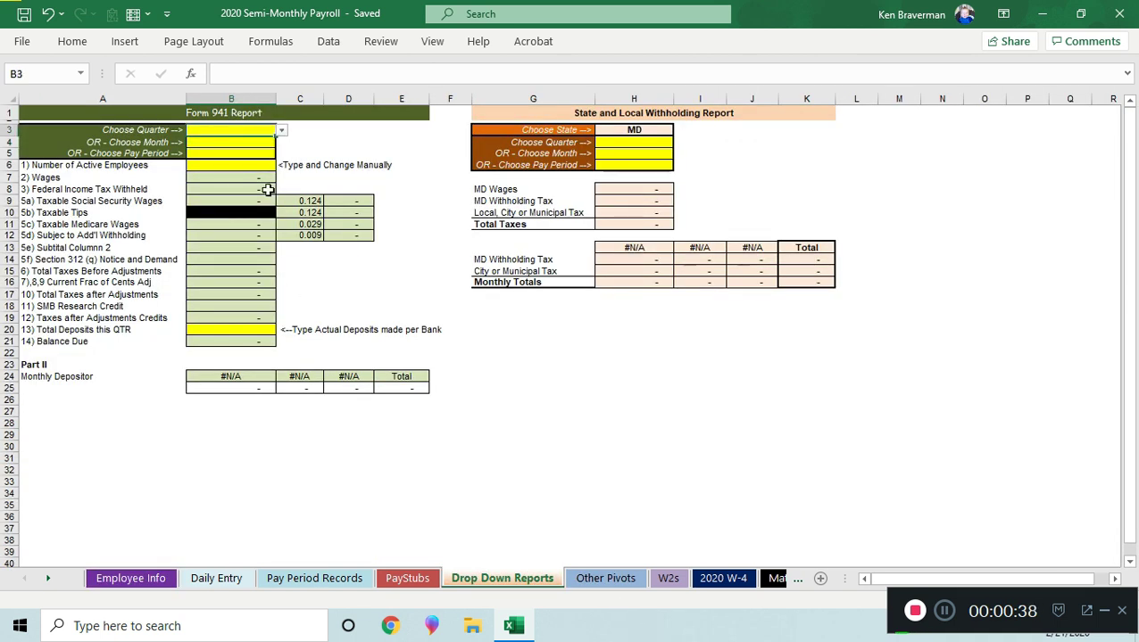
pyautogui.scroll(4, 250, 143)
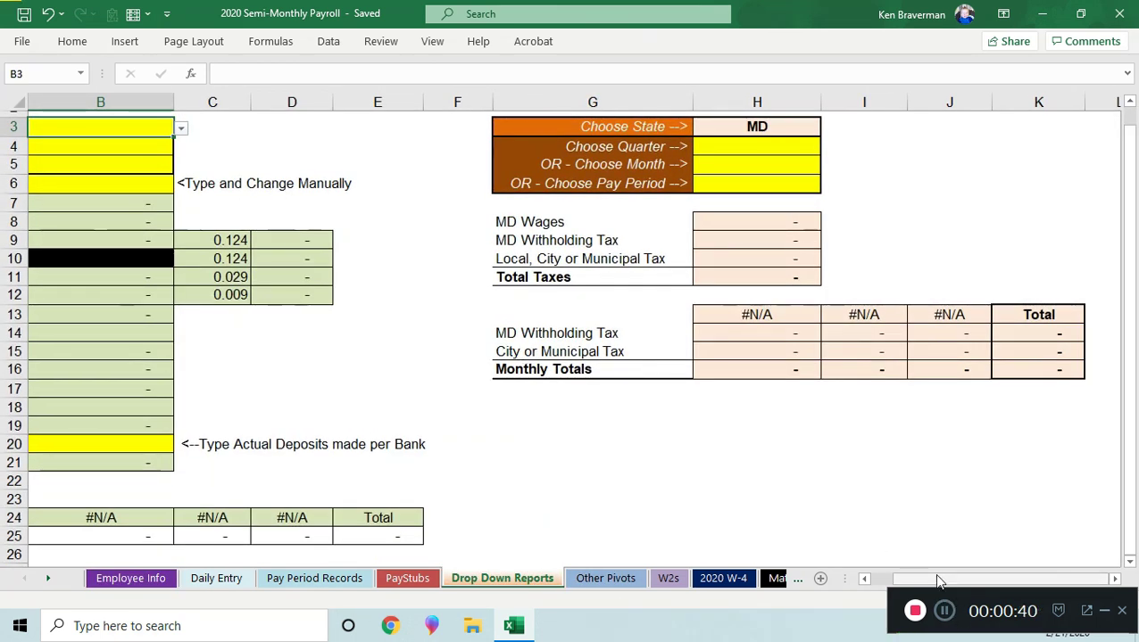
pyautogui.moveTo(938, 580); pyautogui.dragTo(917, 580)
pyautogui.scroll(1, 516, 312)
pyautogui.click(453, 153)
pyautogui.click(429, 166)
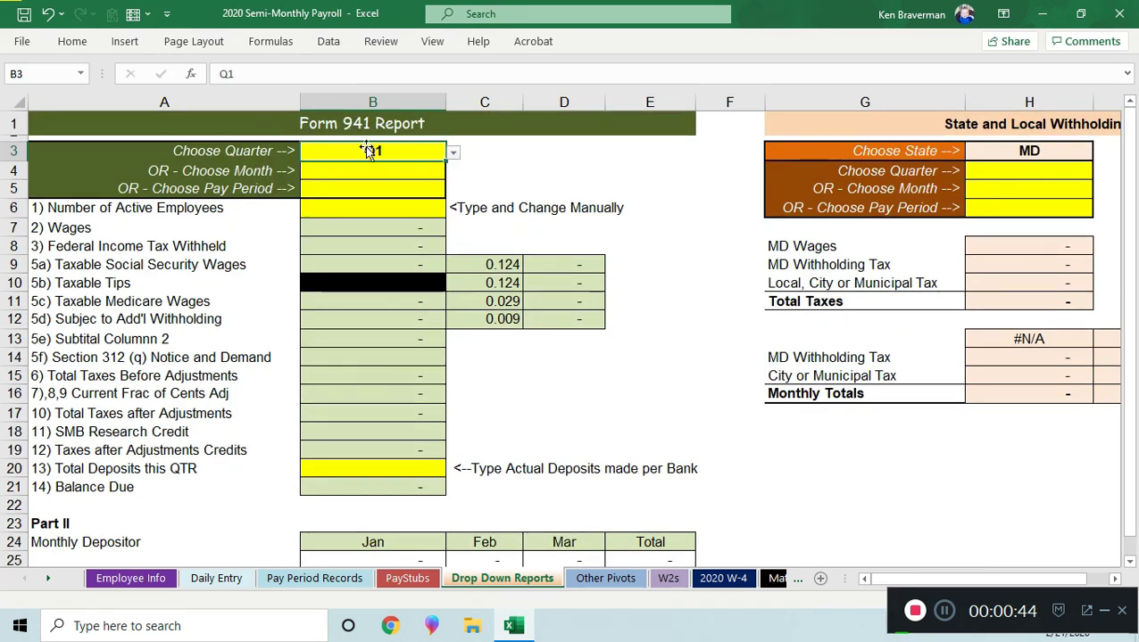
# Look over the PayStubs sheet and return to the Employee Info sheet
pyautogui.click(130, 578)
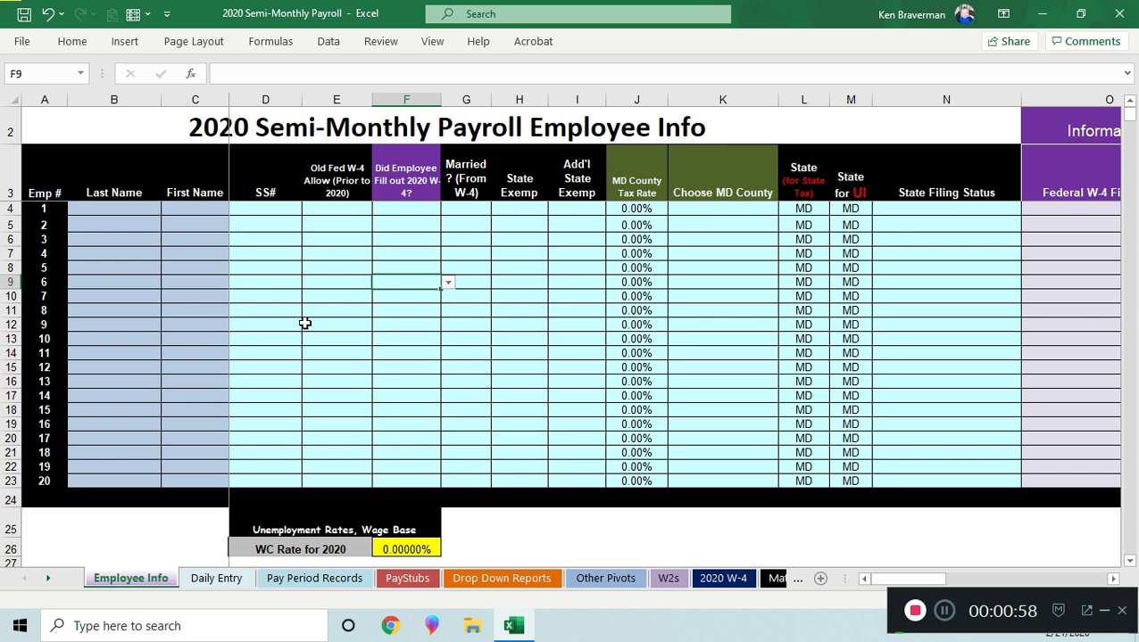
pyautogui.click(424, 270)
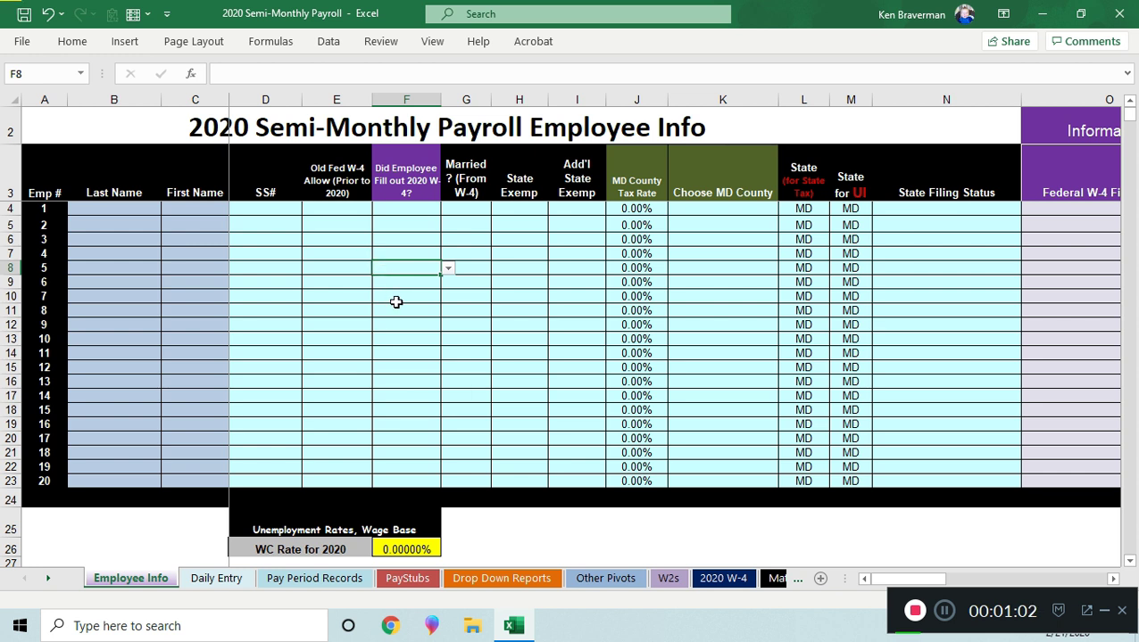
pyautogui.click(406, 563)
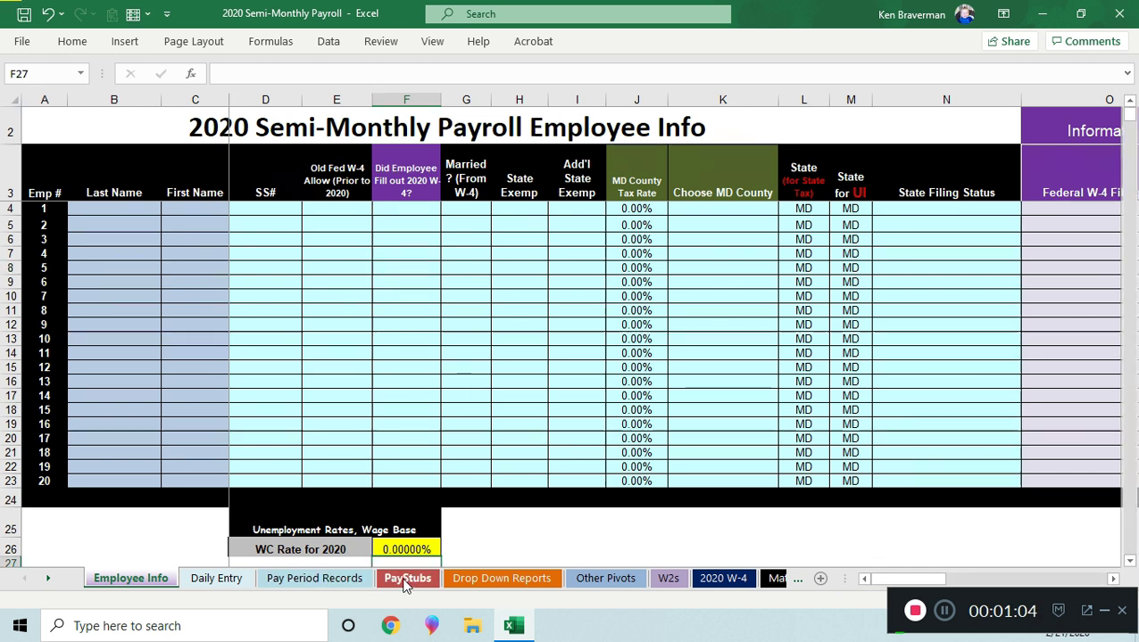
pyautogui.click(407, 578)
pyautogui.keyDown('ctrl'); pyautogui.scroll(2, 189, 348); pyautogui.keyUp('ctrl')
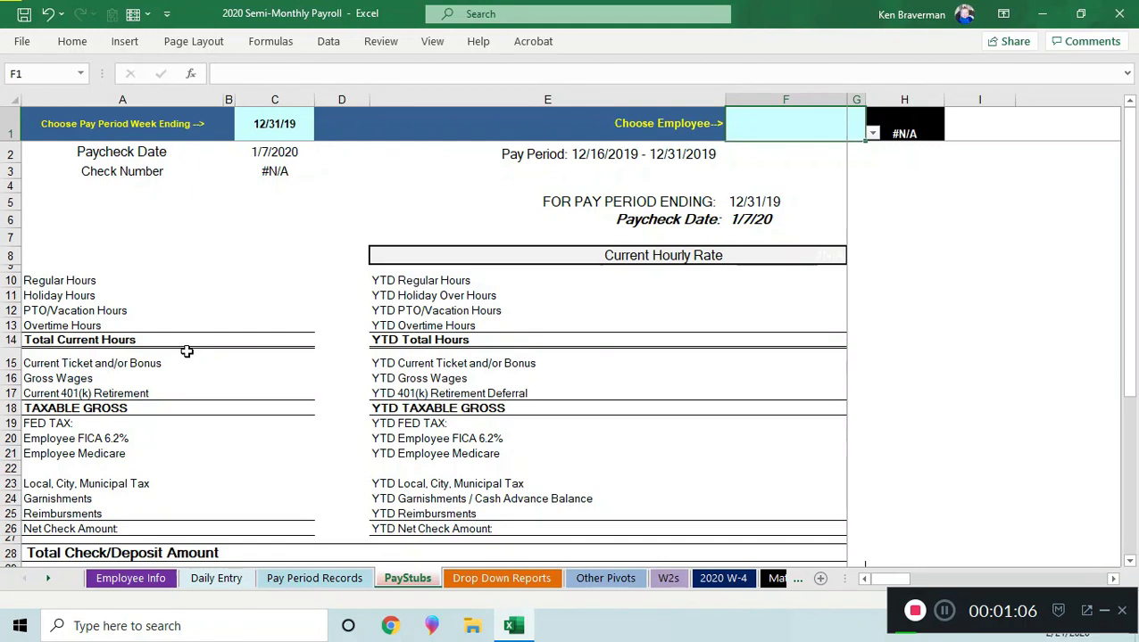
pyautogui.keyDown('ctrl'); pyautogui.scroll(-1, 180, 467); pyautogui.keyUp('ctrl')
pyautogui.click(157, 579)
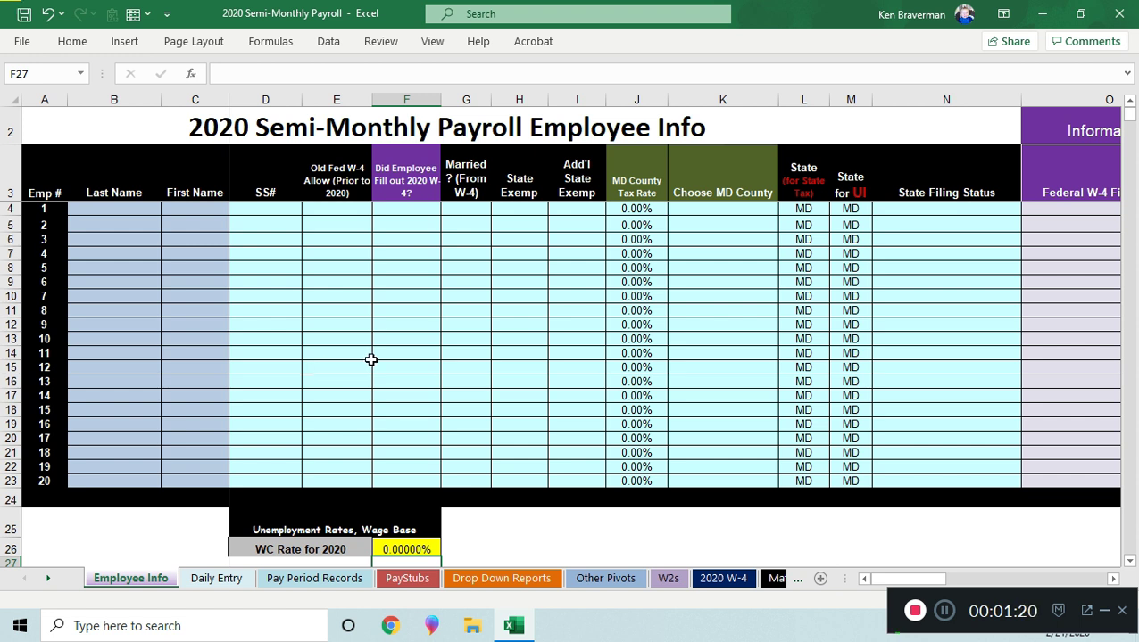
# Enter the first employee's last name and first name in the row for Emp # 1
pyautogui.scroll(-1, 328, 318)
pyautogui.scroll(1, 328, 319)
pyautogui.click(127, 200)
pyautogui.click(126, 205)
pyautogui.write('Br')
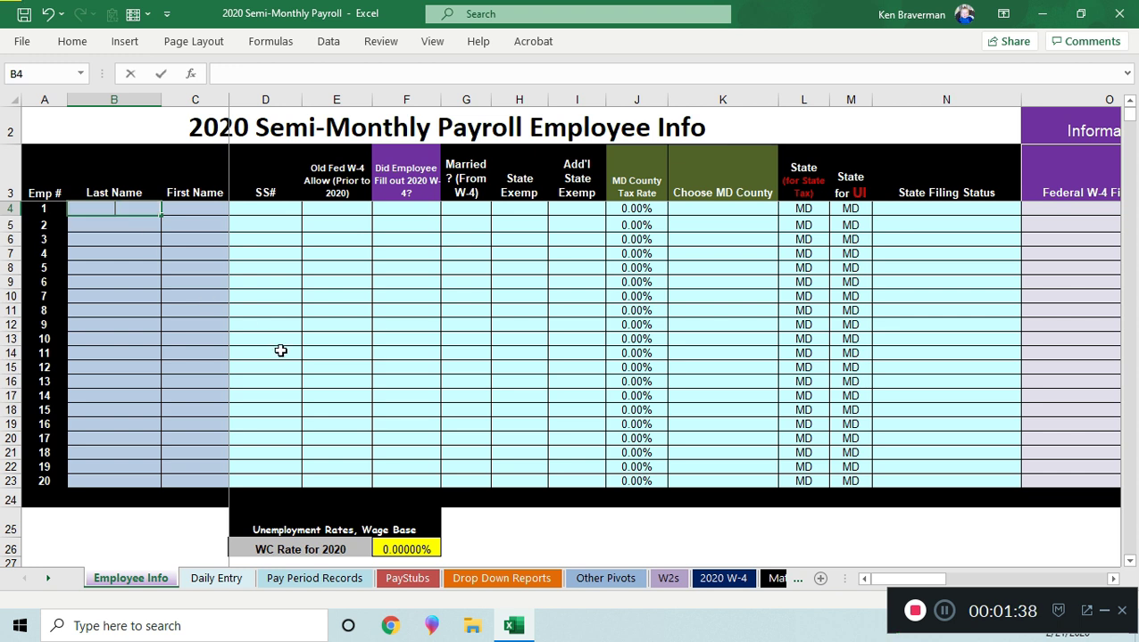
pyautogui.write('averman')
pyautogui.press('Tab')
pyautogui.write('K')
pyautogui.press('Return')
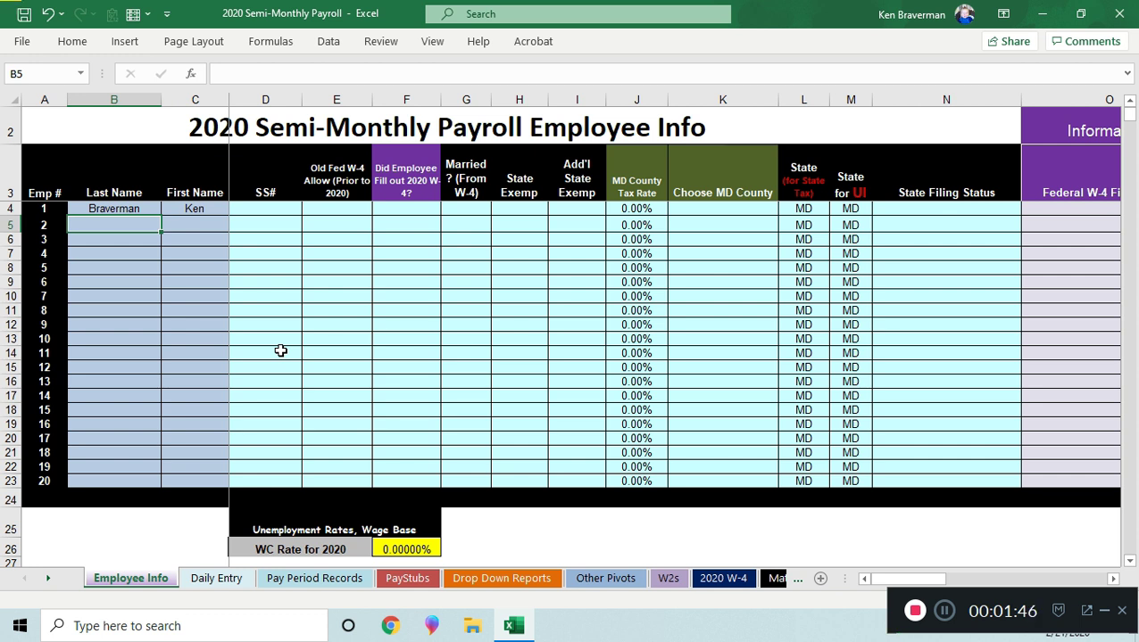
# Fill in Emp # 2 with last name emp2, first name newbie and the placeholder xxxx as SS#
pyautogui.write('emp2')
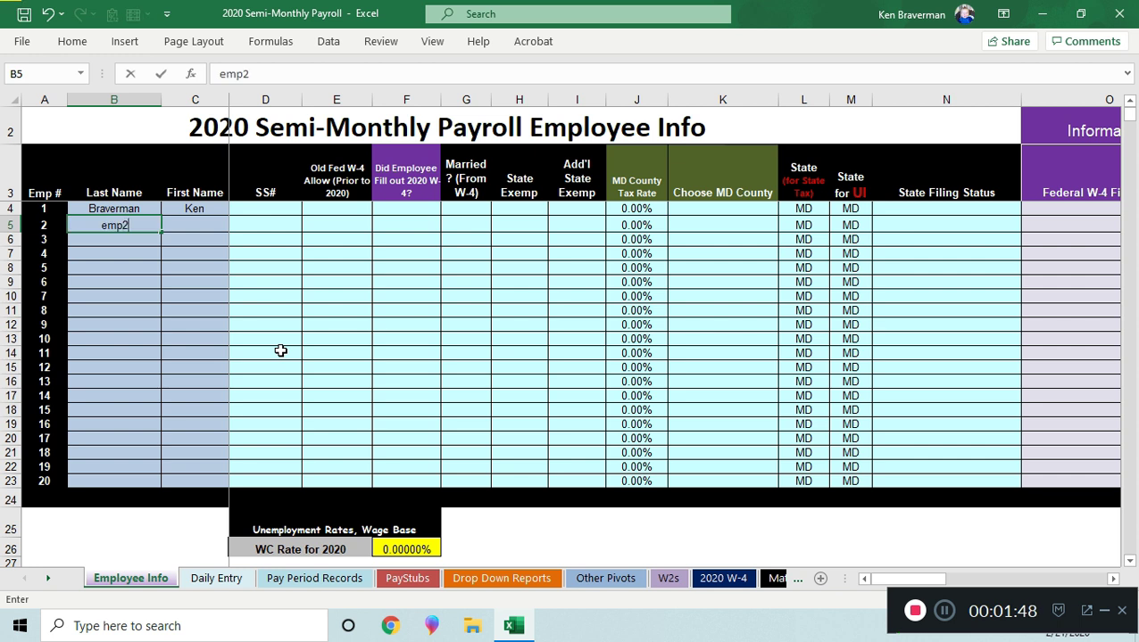
pyautogui.press('Tab')
pyautogui.write('newb')
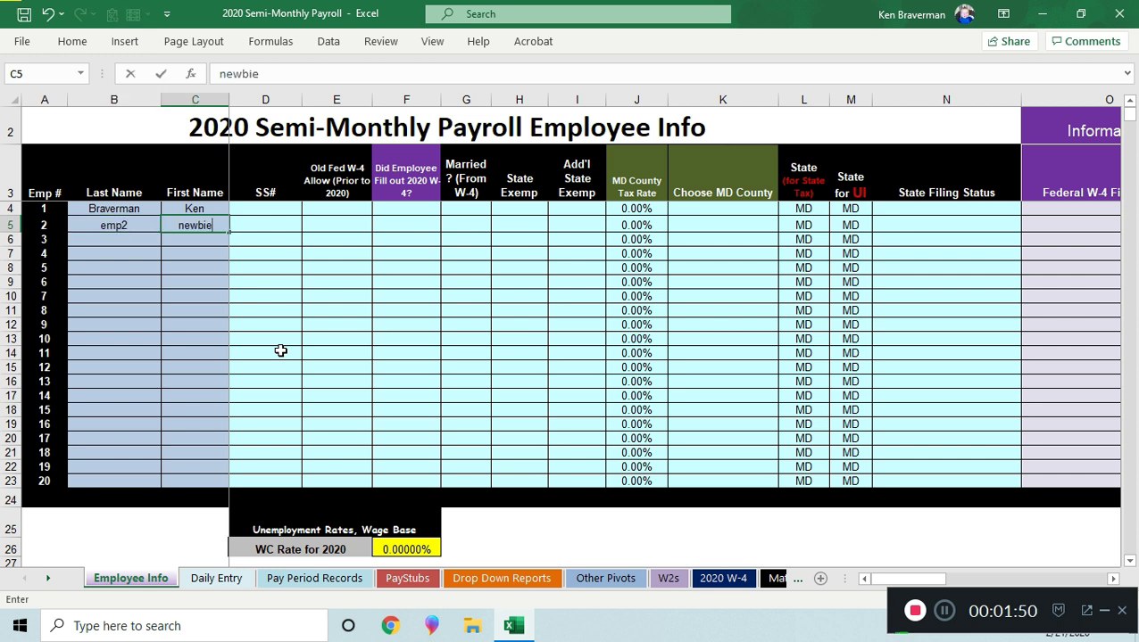
pyautogui.press('Tab')
pyautogui.write('xx')
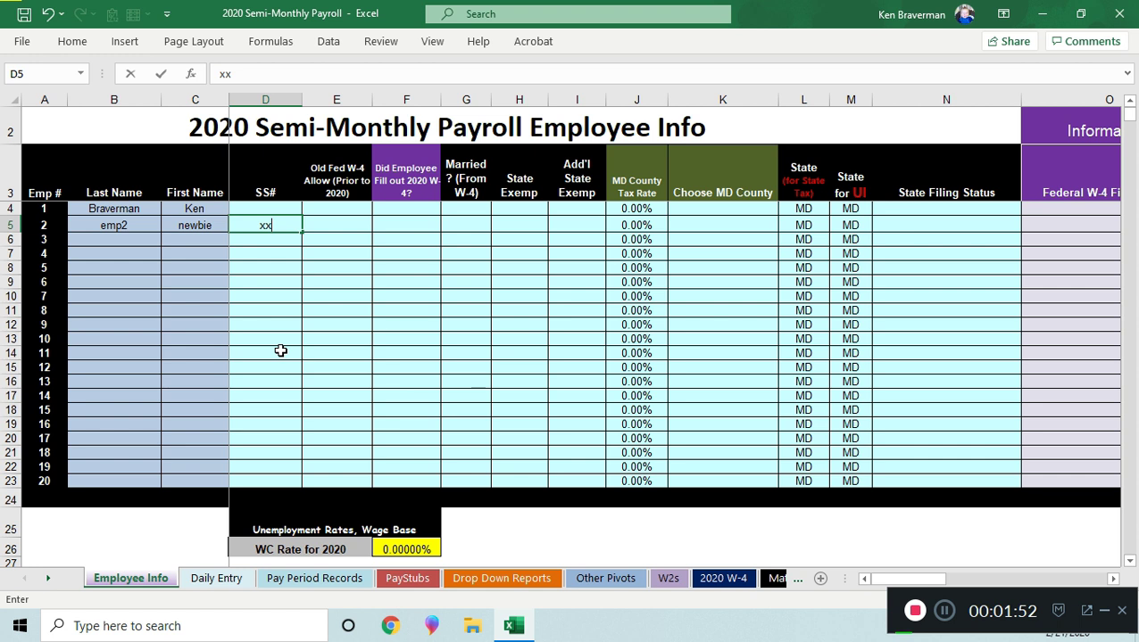
pyautogui.press('Tab')
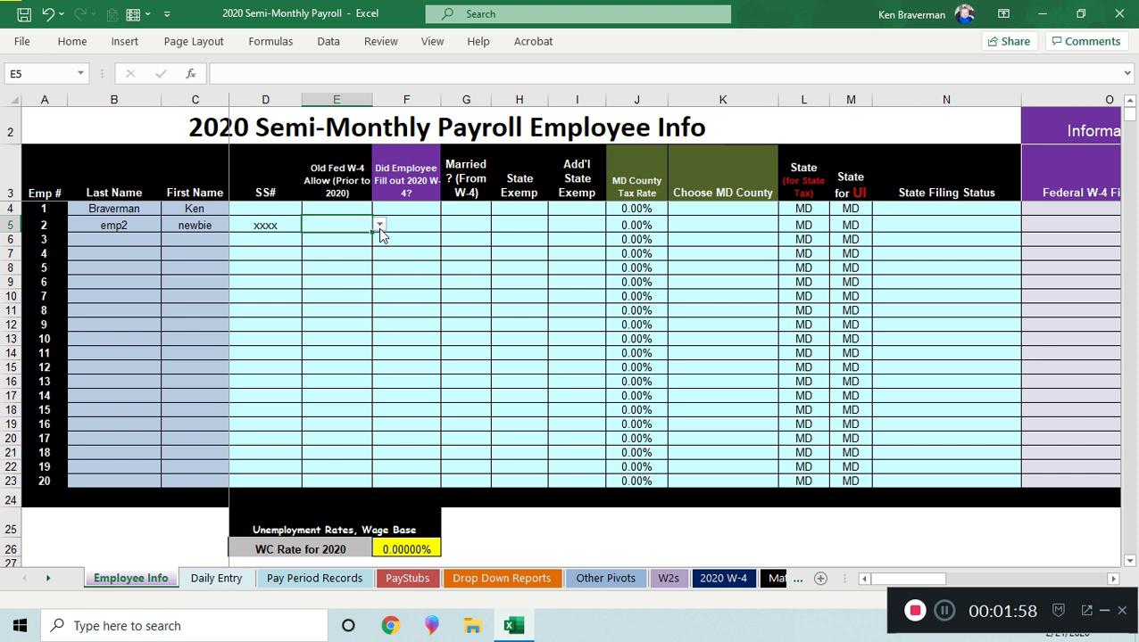
# Examine the W-4, state exemption, county, state and filing status columns E to N of the Employee Info sheet
pyautogui.click(361, 207)
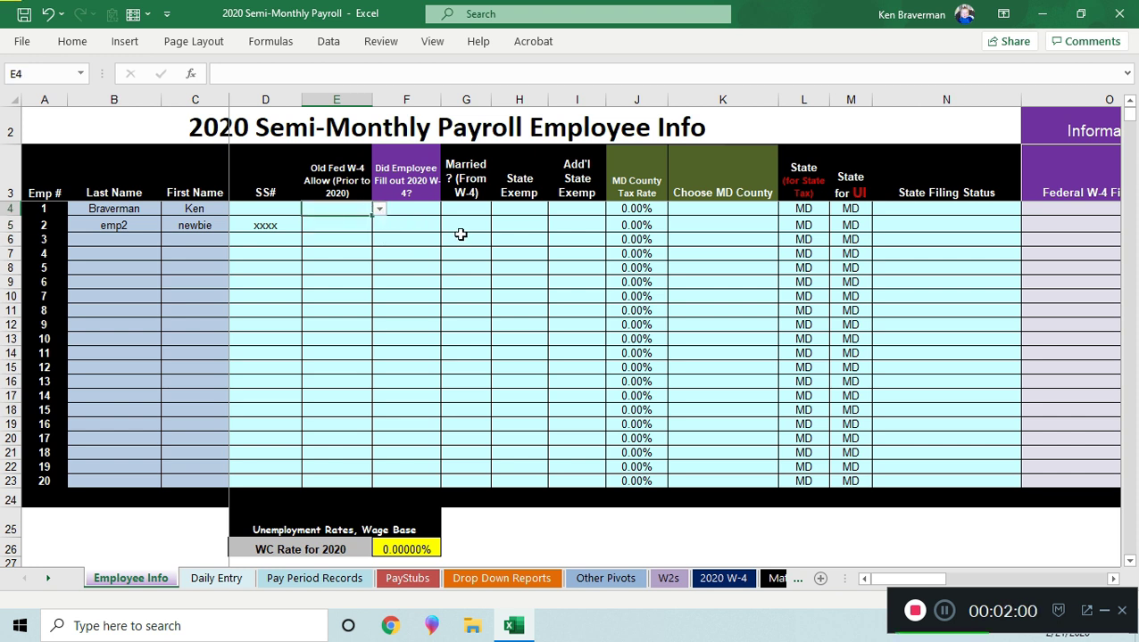
pyautogui.moveTo(336, 99); pyautogui.dragTo(897, 84)
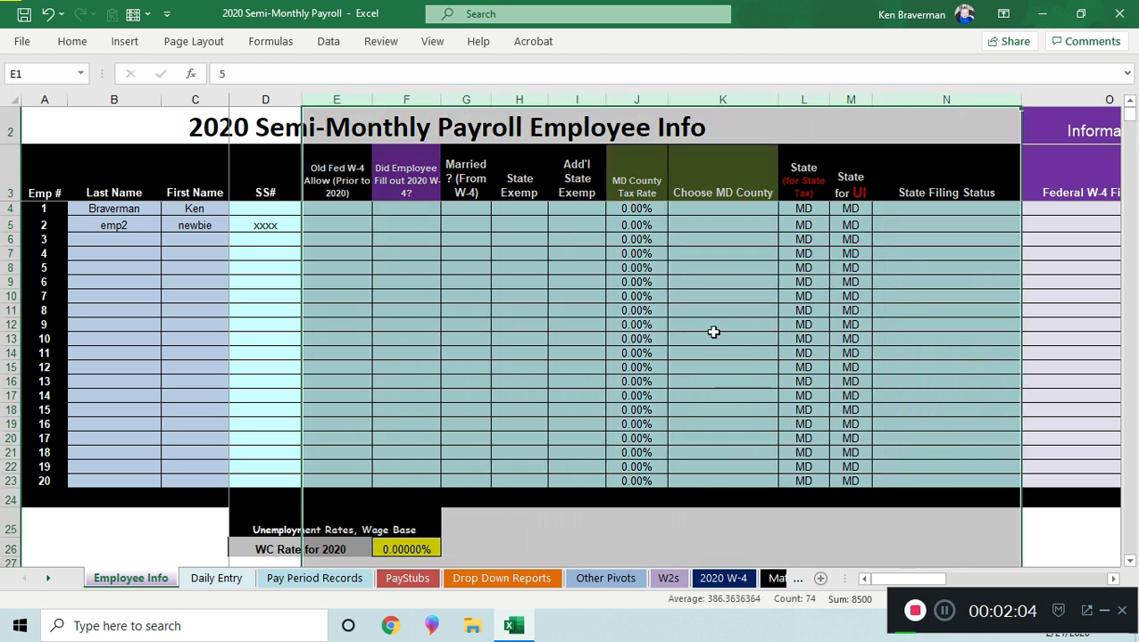
pyautogui.click(710, 332)
pyautogui.scroll(-4, 707, 331)
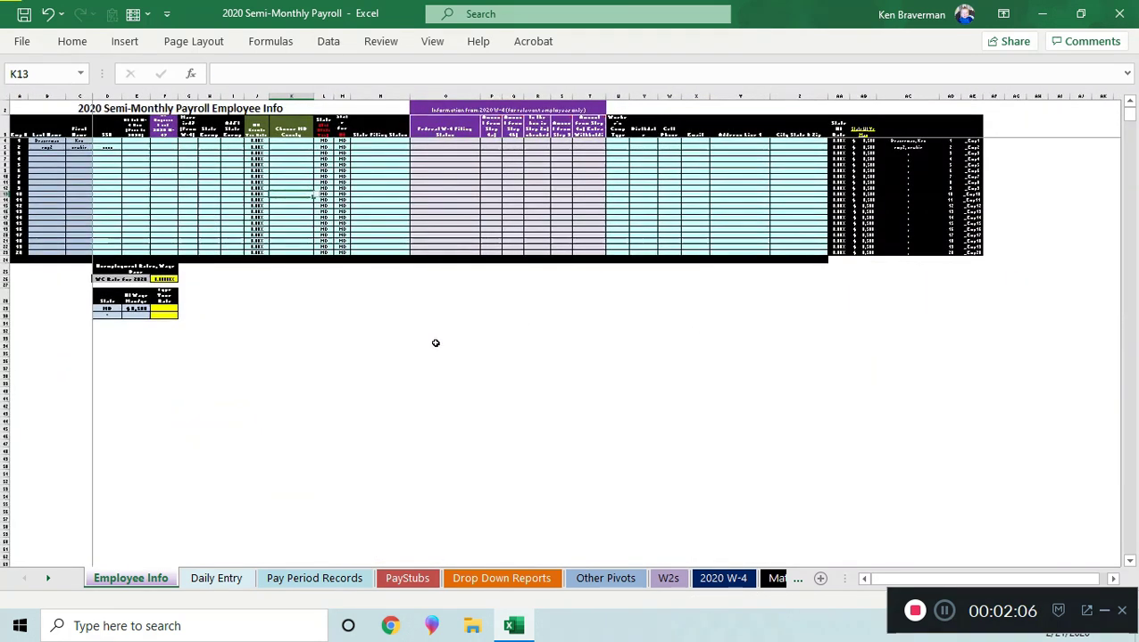
pyautogui.scroll(5, 332, 355)
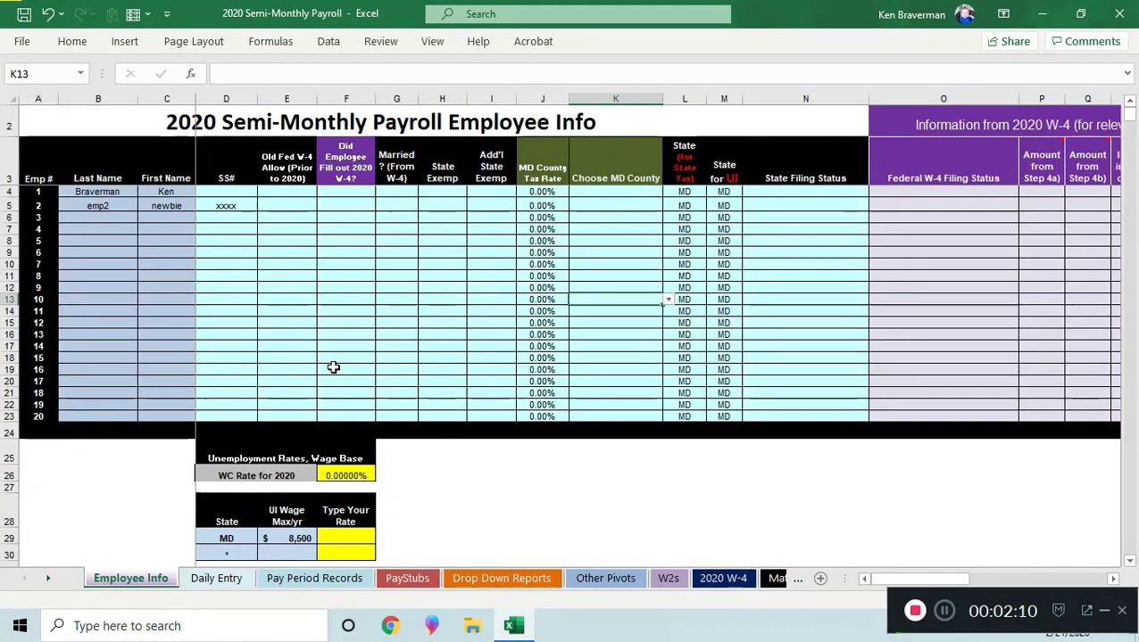
pyautogui.scroll(1, 330, 367)
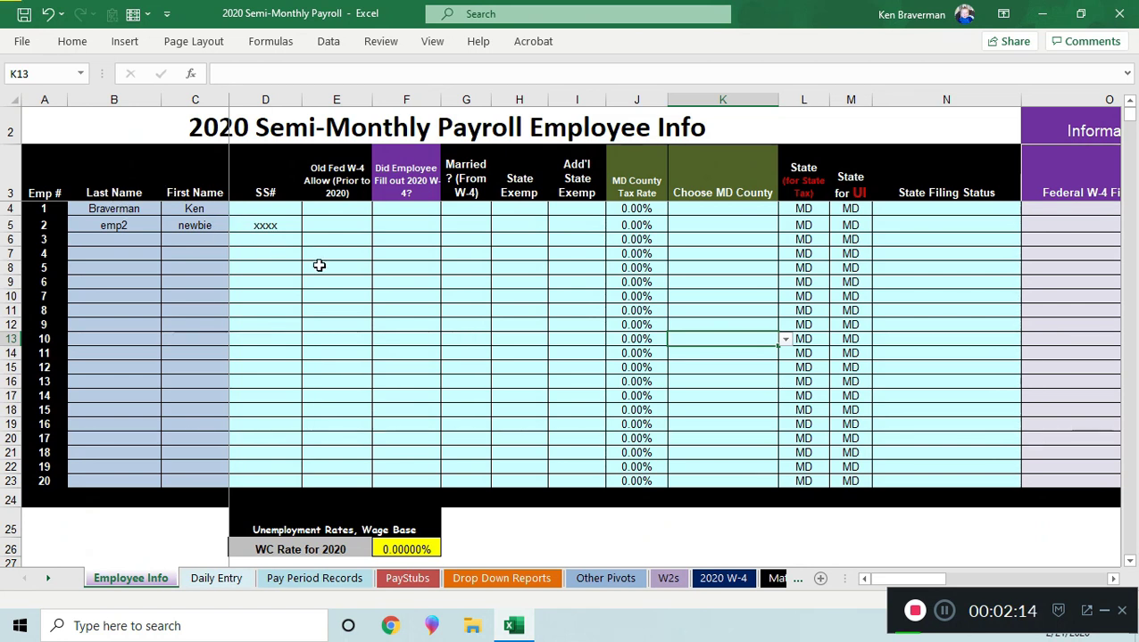
pyautogui.moveTo(92, 186); pyautogui.dragTo(334, 195)
pyautogui.click(358, 237)
pyautogui.click(468, 248)
pyautogui.click(586, 227)
pyautogui.moveTo(711, 209); pyautogui.dragTo(714, 410)
pyautogui.moveTo(821, 238); pyautogui.dragTo(849, 340)
pyautogui.moveTo(925, 209); pyautogui.dragTo(924, 297)
# Clear the MD entries from the State (for State Tax) and State for UI columns for all 20 employees
pyautogui.moveTo(800, 208); pyautogui.dragTo(857, 481)
pyautogui.press('Delete')
pyautogui.press('Up')
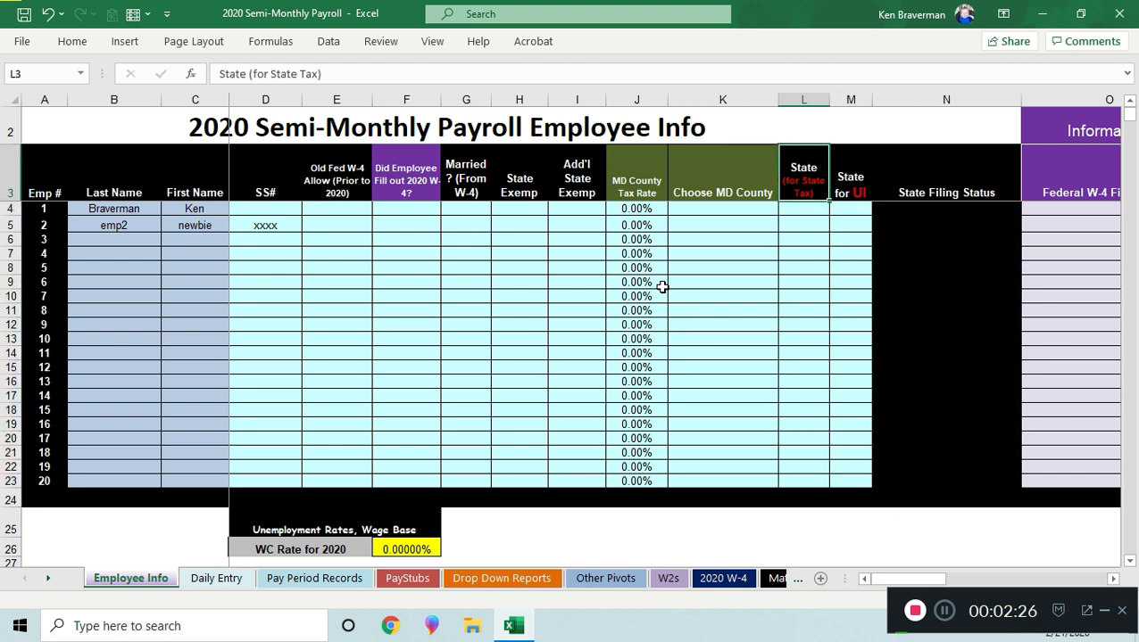
pyautogui.scroll(-1, 661, 286)
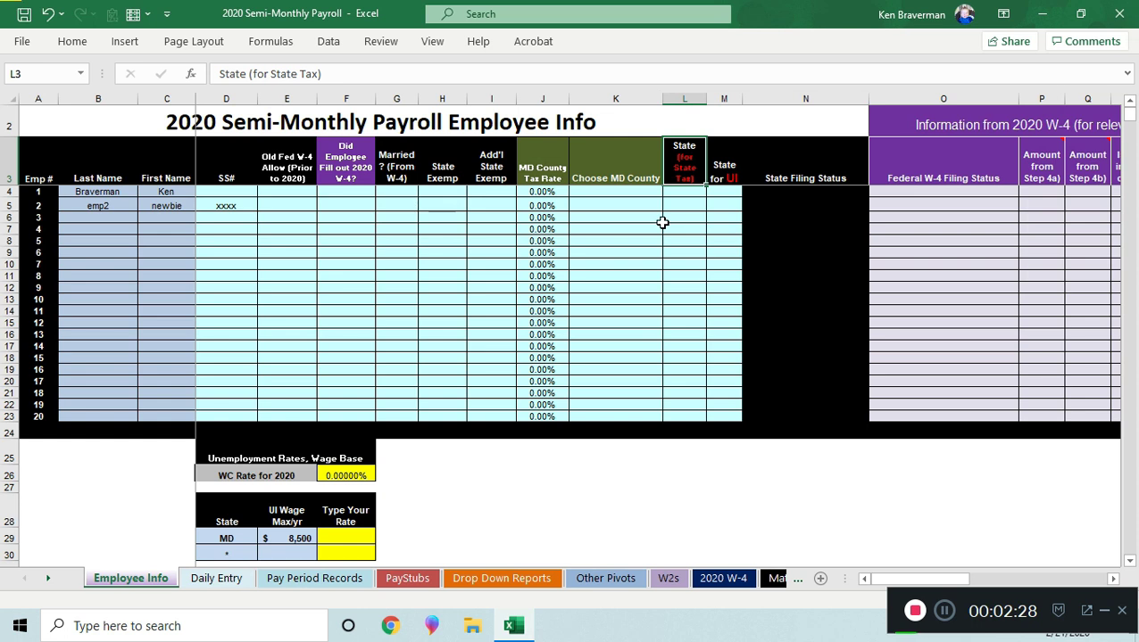
pyautogui.click(694, 216)
pyautogui.click(721, 216)
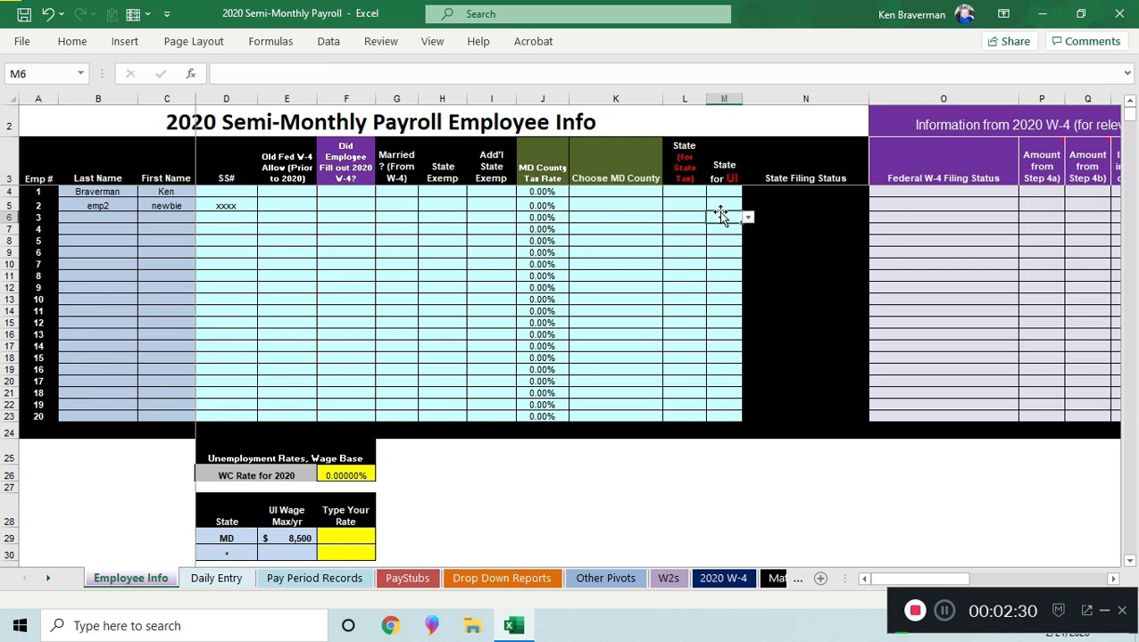
pyautogui.click(791, 206)
pyautogui.click(680, 228)
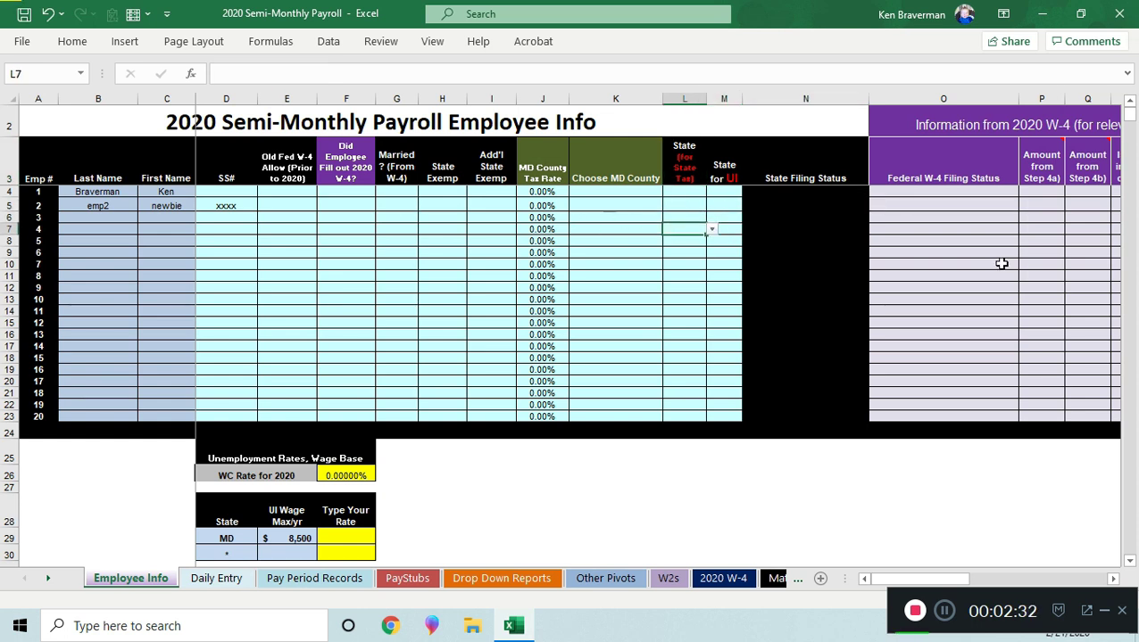
# Hide columns AA through AE, from State UI Rate to the employee code column
pyautogui.moveTo(919, 580); pyautogui.dragTo(943, 594)
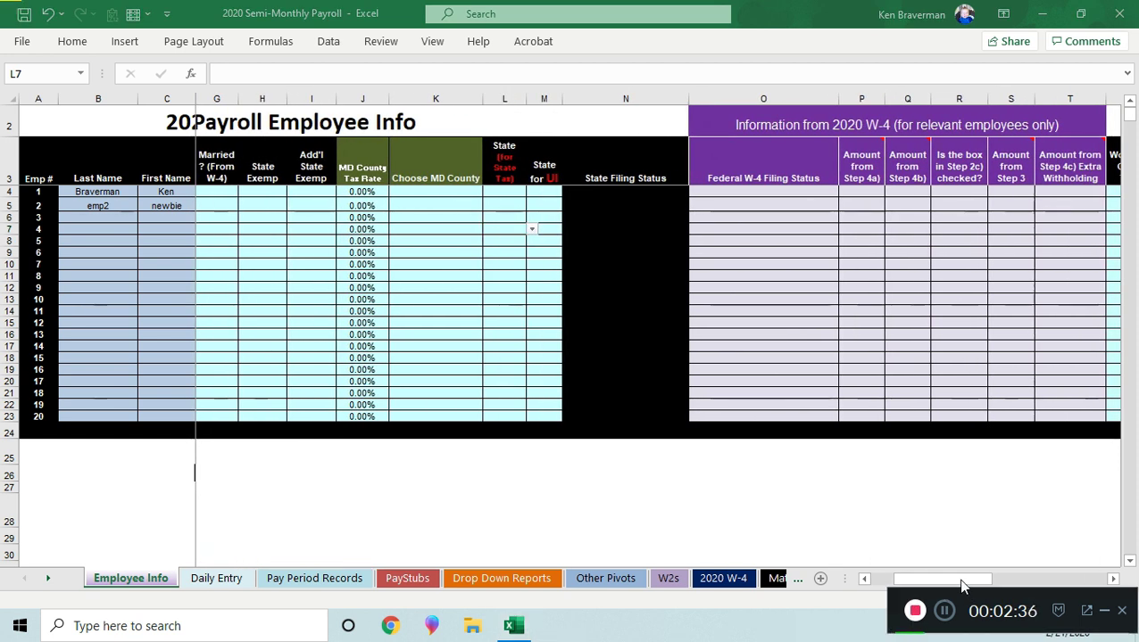
pyautogui.moveTo(988, 585); pyautogui.dragTo(1079, 587)
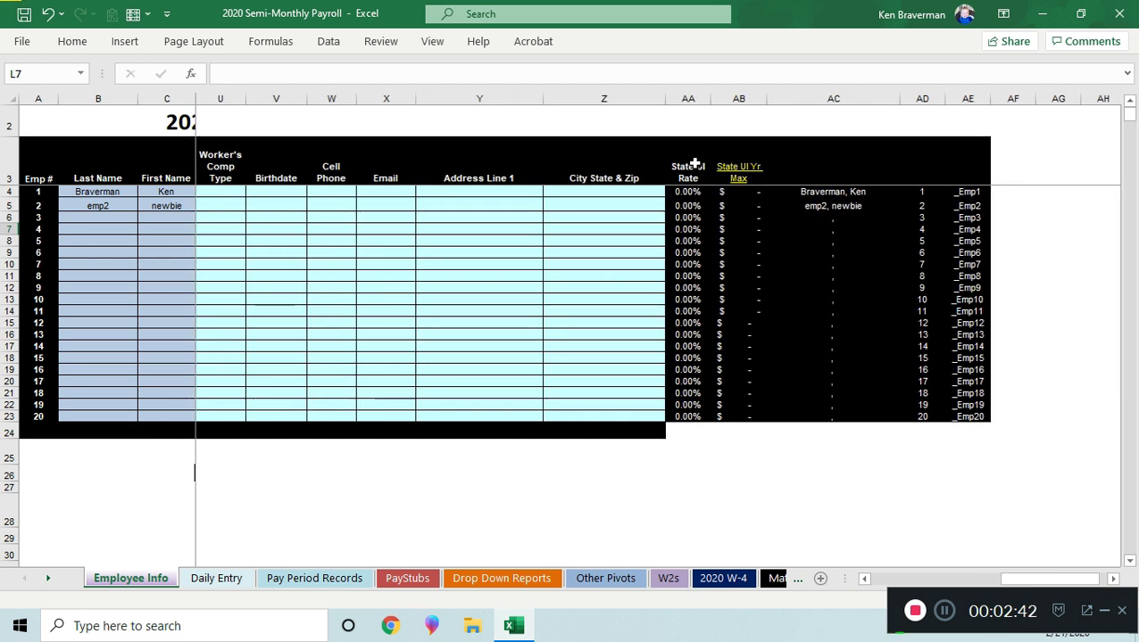
pyautogui.click(681, 93)
pyautogui.moveTo(681, 93); pyautogui.dragTo(972, 147)
pyautogui.rightClick(822, 269)
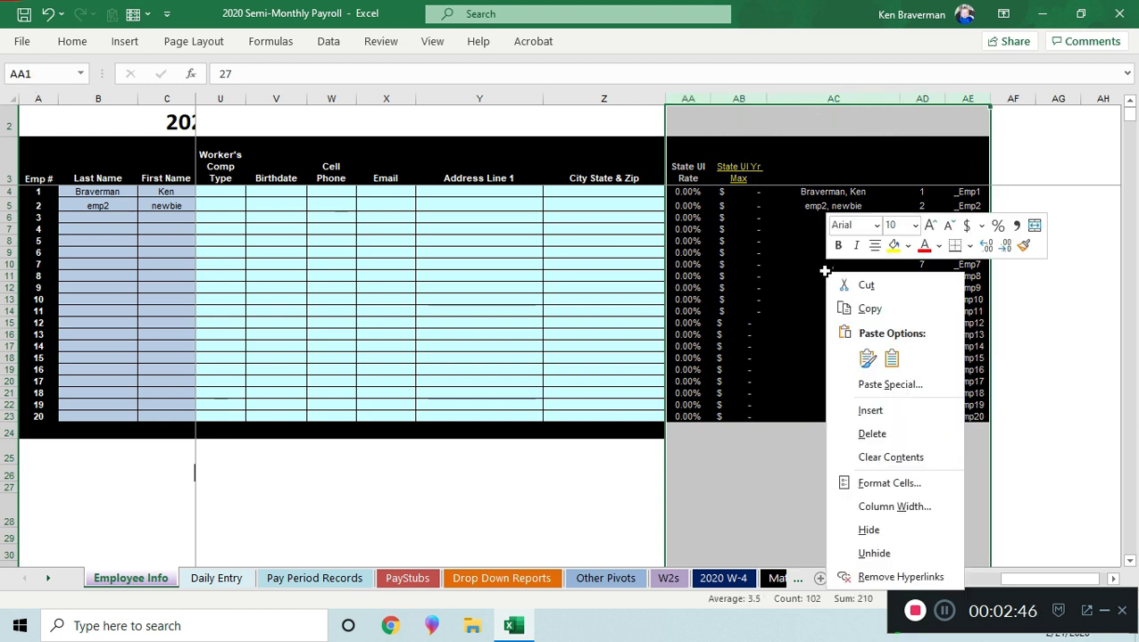
pyautogui.click(888, 532)
pyautogui.moveTo(983, 580); pyautogui.dragTo(879, 585)
pyautogui.click(339, 99)
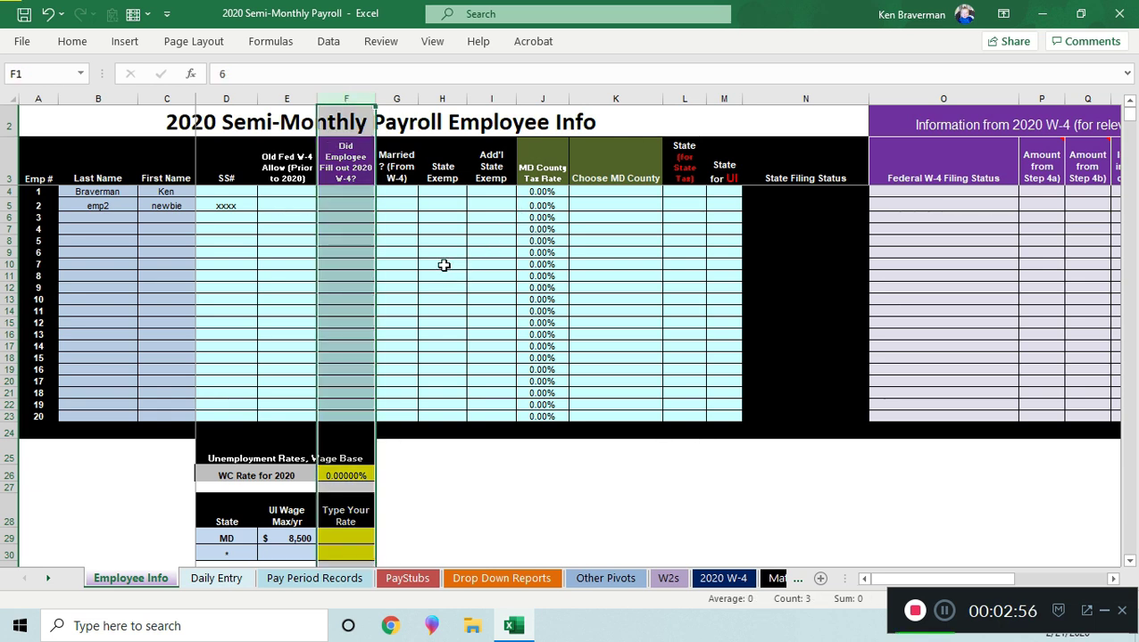
pyautogui.scroll(3, 443, 263)
pyautogui.click(425, 286)
pyautogui.moveTo(528, 100); pyautogui.dragTo(714, 94)
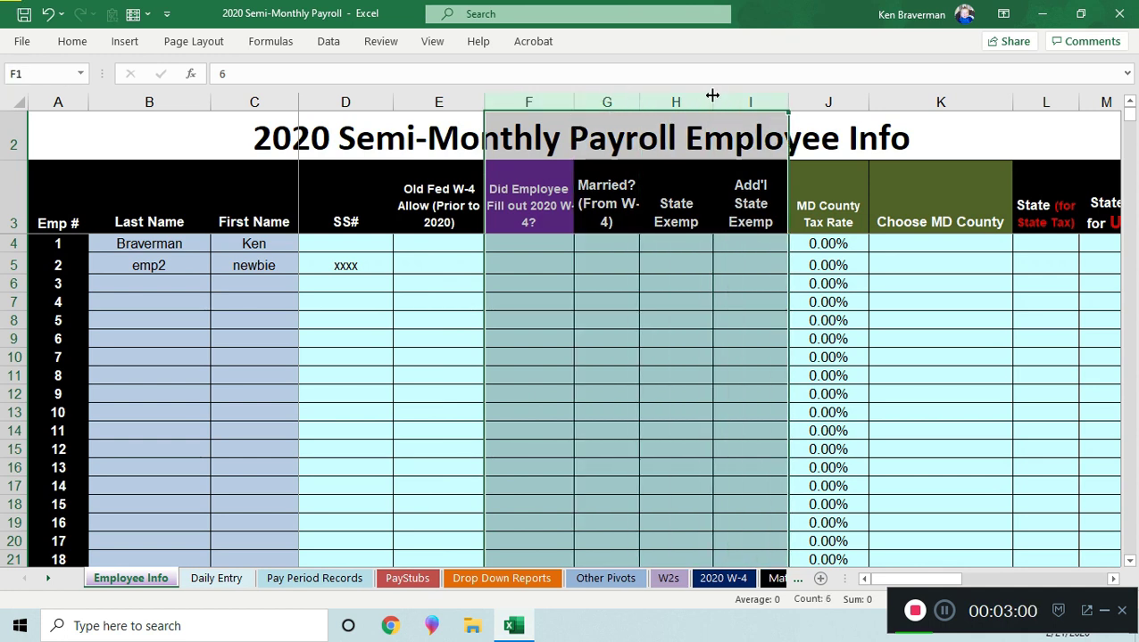
pyautogui.rightClick(676, 101)
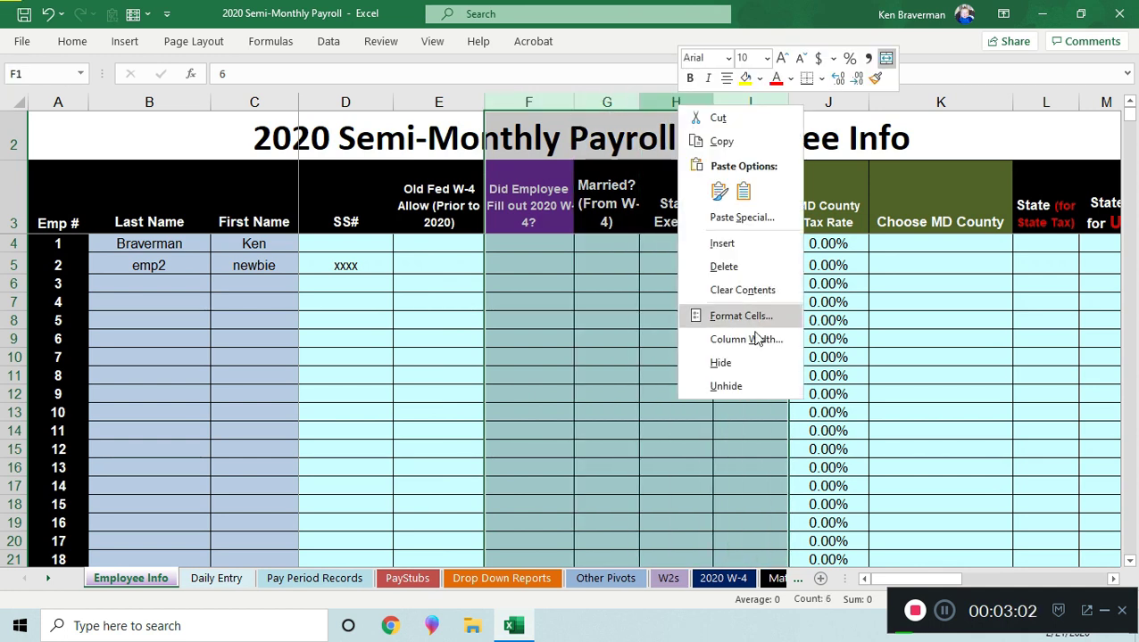
pyautogui.click(451, 284)
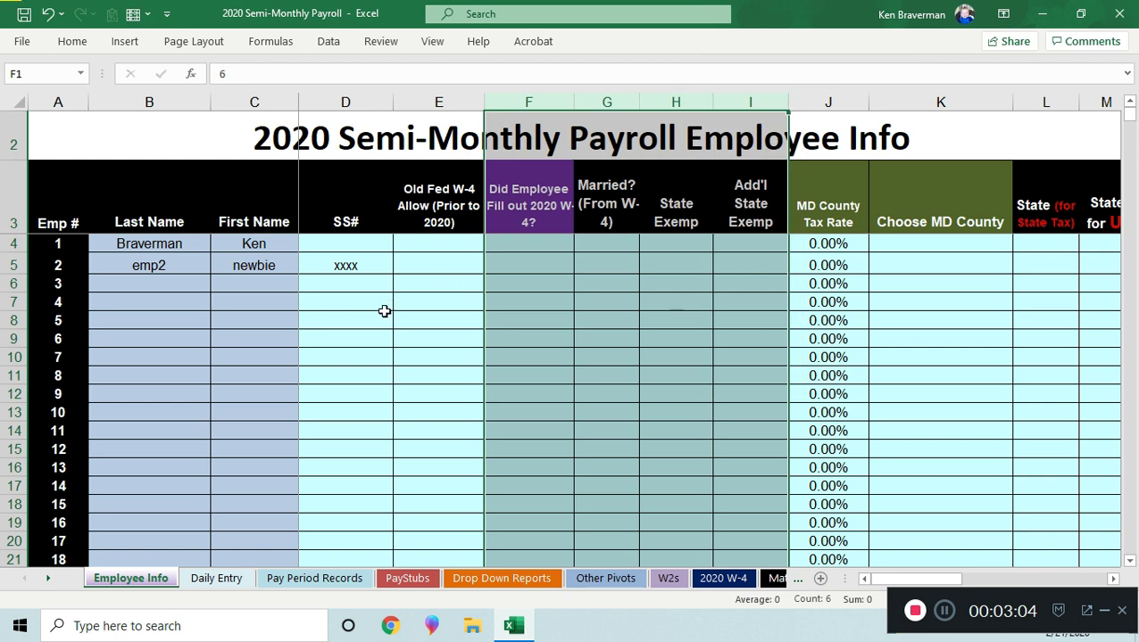
pyautogui.click(385, 314)
# Unhide columns AA through AE between City State & Zip and column AF, and undo the unhiding
pyautogui.scroll(-1, 373, 302)
pyautogui.scroll(-2, 373, 302)
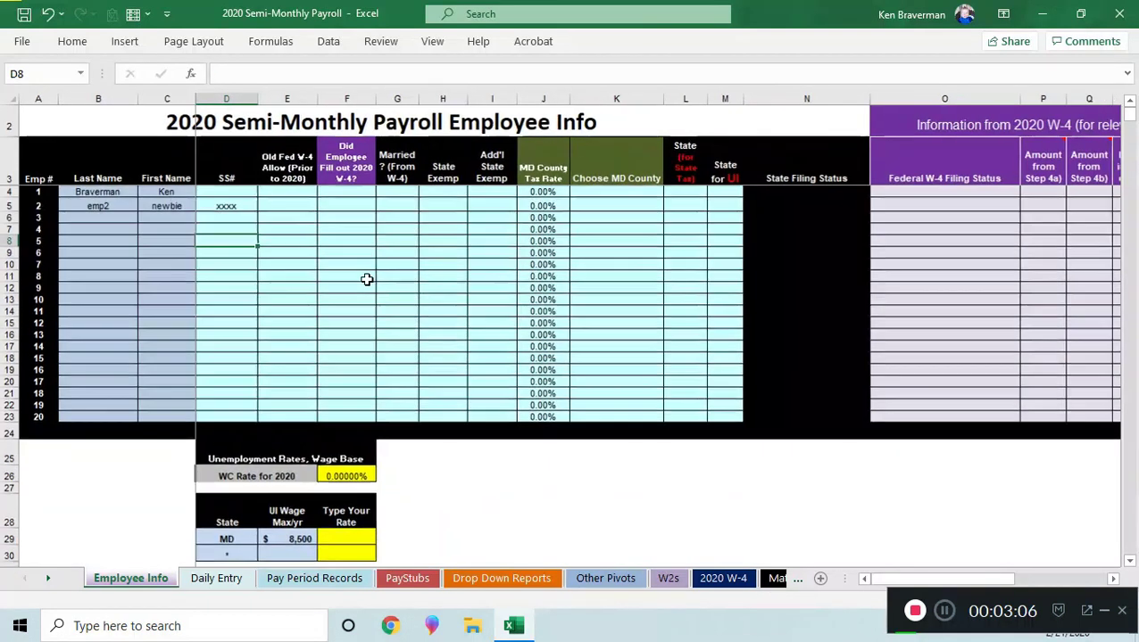
pyautogui.moveTo(938, 556); pyautogui.dragTo(1055, 552)
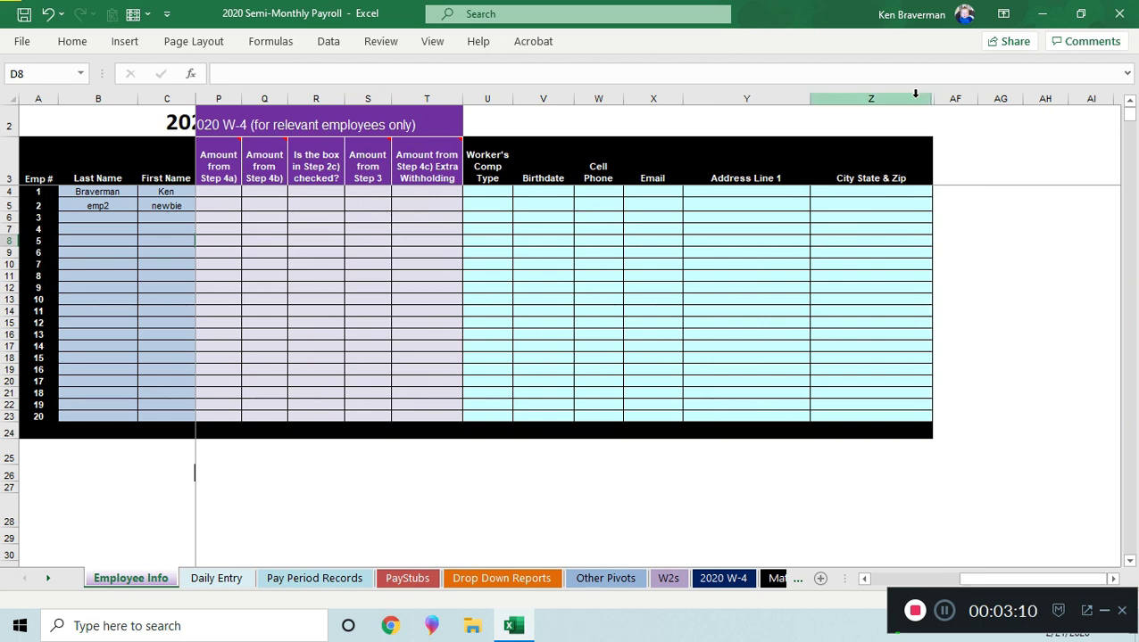
pyautogui.moveTo(870, 98); pyautogui.dragTo(956, 98)
pyautogui.rightClick(873, 242)
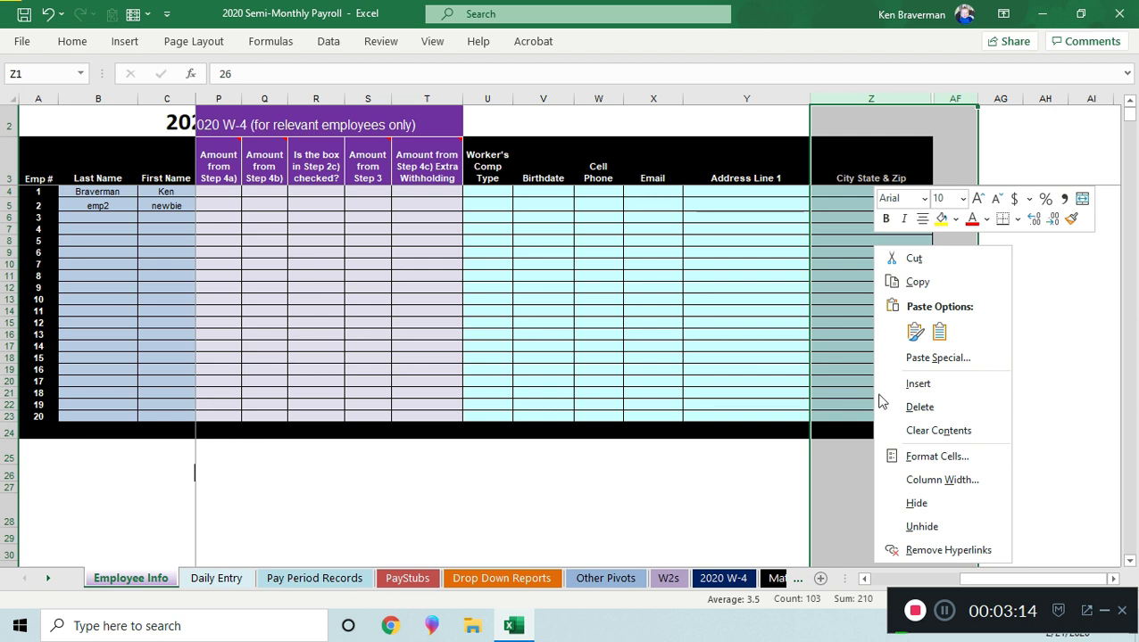
pyautogui.click(933, 528)
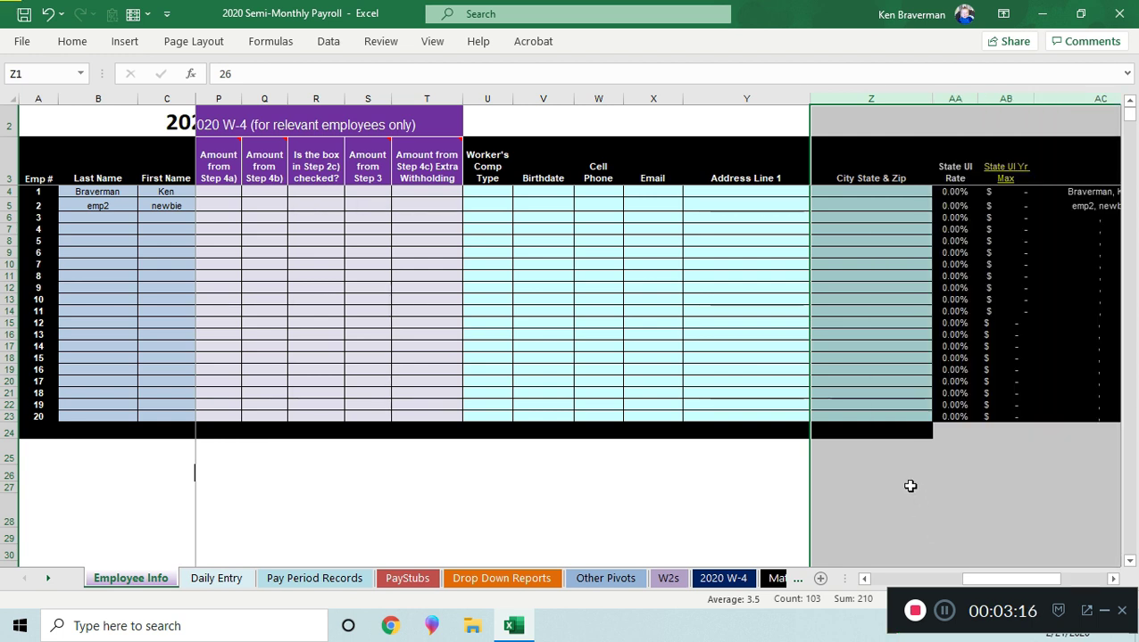
pyautogui.hotkey('ctrl', 'z')
pyautogui.click(713, 253)
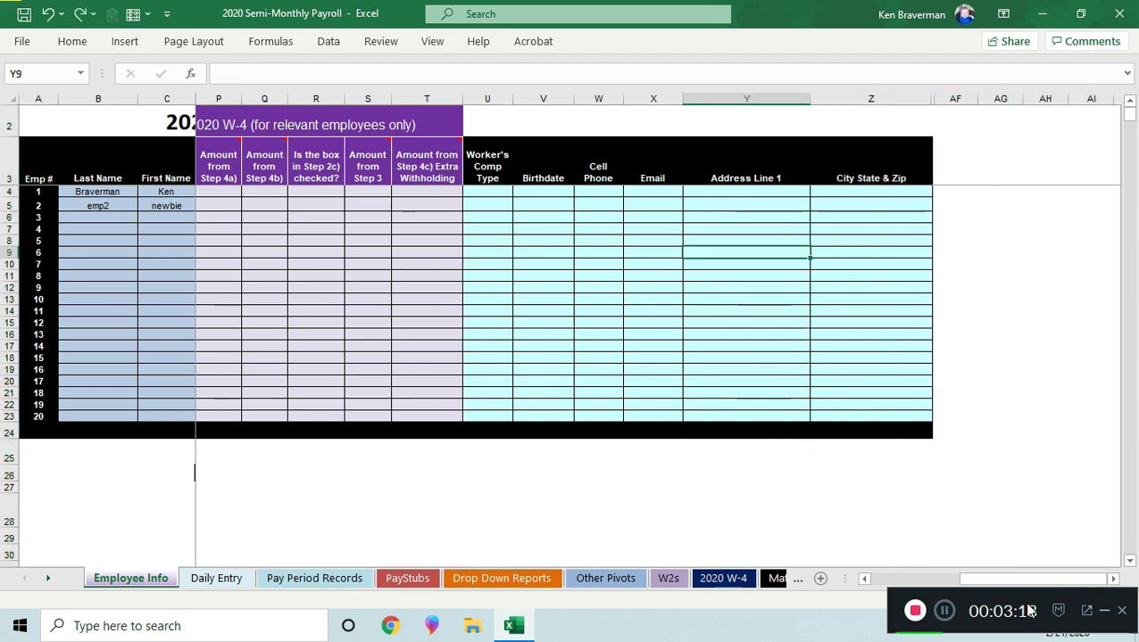
# Set the Old Fed W-4 Allow (Prior to 2020) value to 2 for Emp # 1 and 1 for Emp # 2
pyautogui.moveTo(1003, 580); pyautogui.dragTo(878, 580)
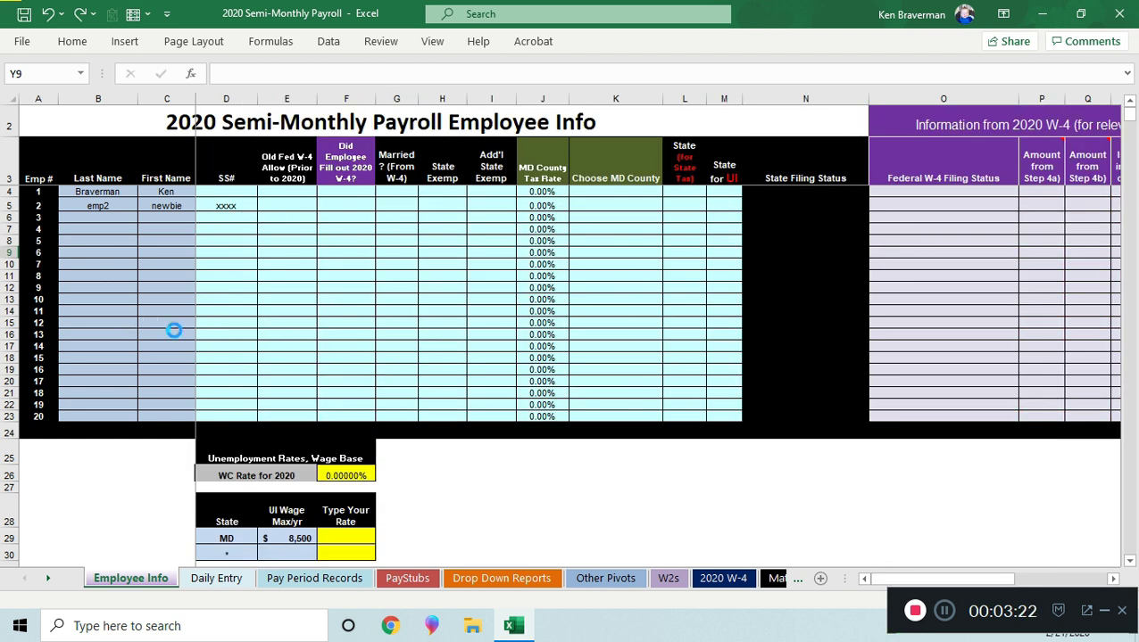
pyautogui.scroll(1, 174, 330)
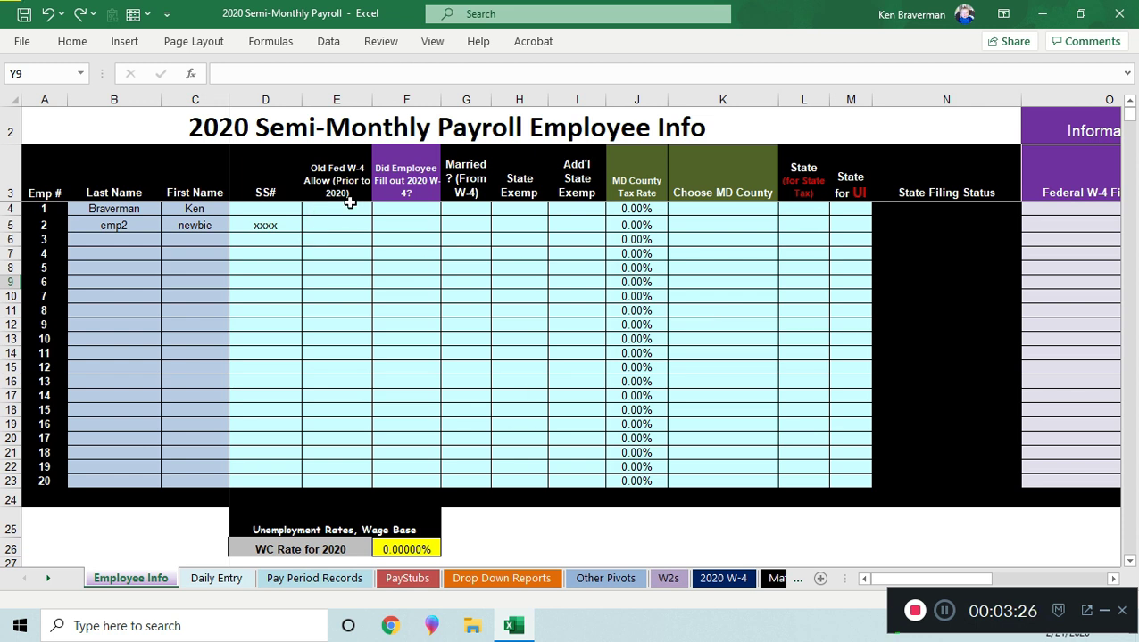
pyautogui.click(341, 179)
pyautogui.click(374, 212)
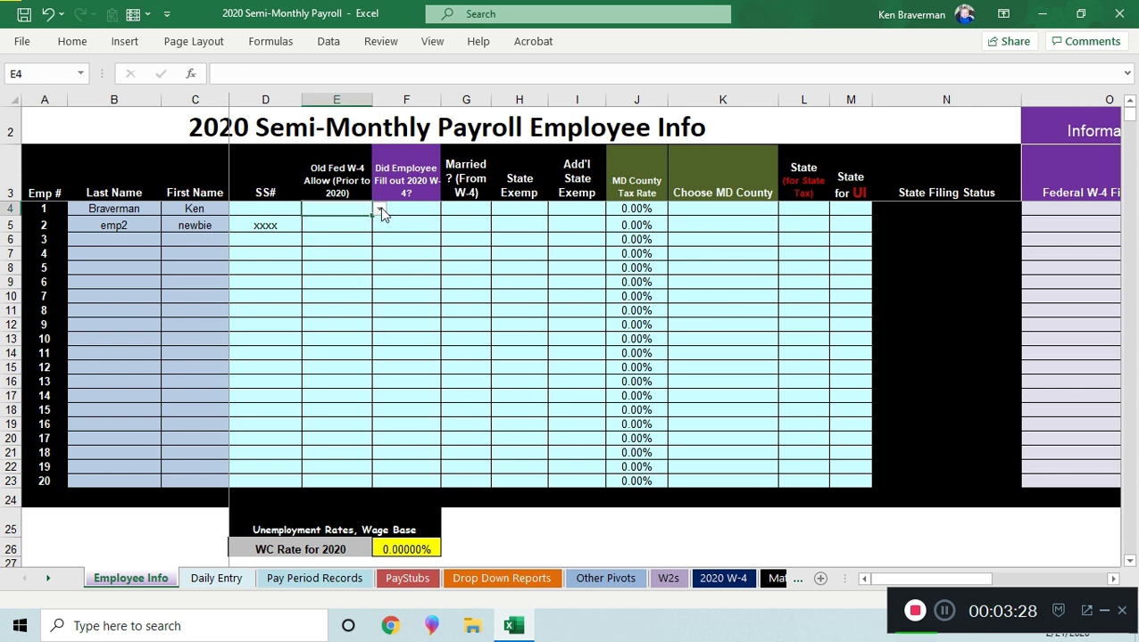
pyautogui.click(380, 211)
pyautogui.click(343, 223)
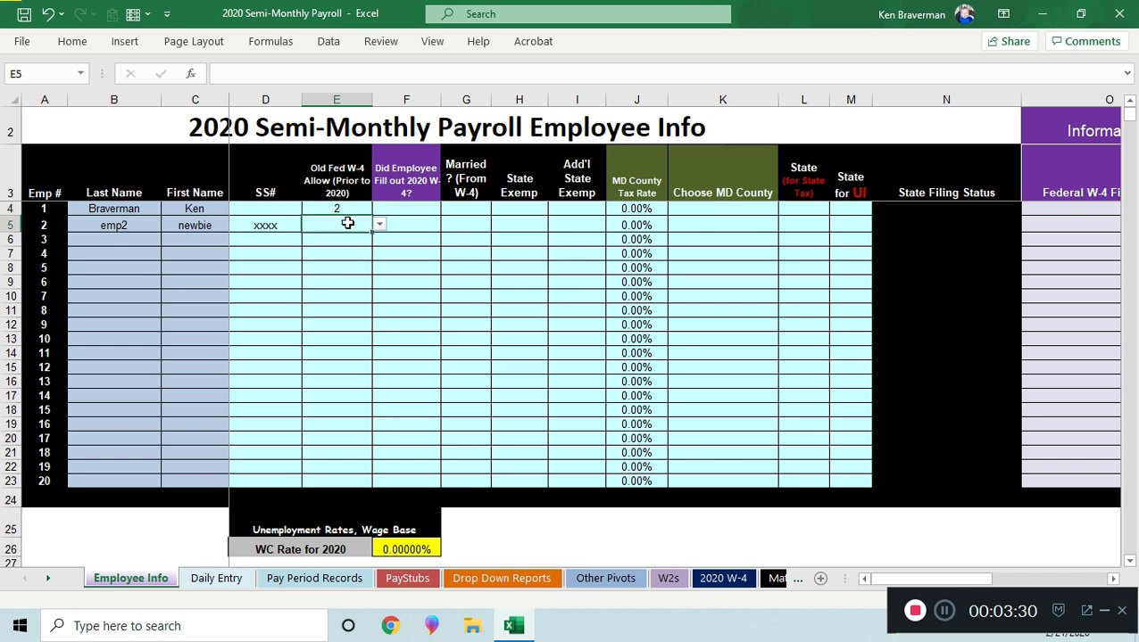
pyautogui.click(379, 224)
pyautogui.press('Escape')
# Answer Did Employee Fill out 2020 W-4? with No for Emp # 1 and Yes for Emp # 2
pyautogui.click(409, 206)
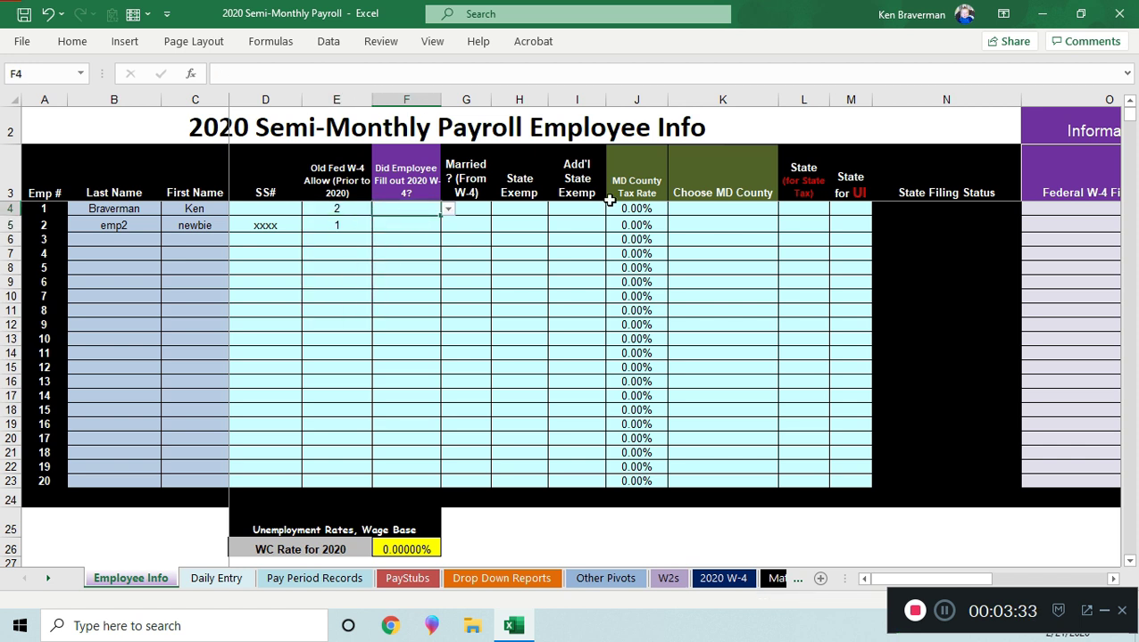
pyautogui.click(448, 210)
pyautogui.click(435, 232)
pyautogui.click(415, 224)
pyautogui.click(444, 224)
pyautogui.click(438, 225)
pyautogui.click(447, 226)
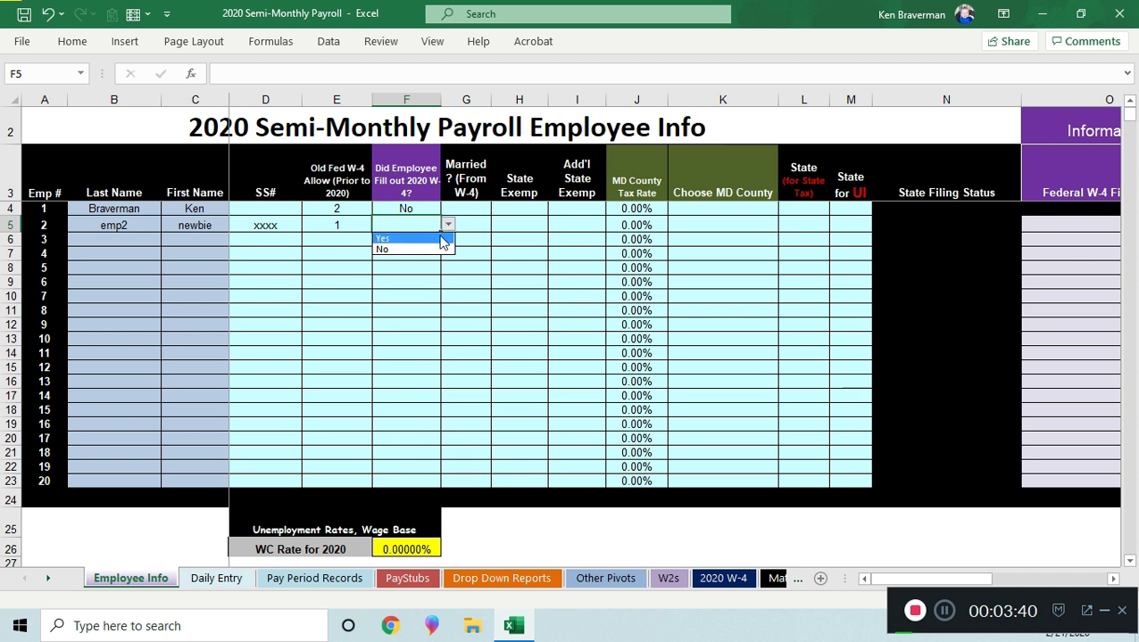
pyautogui.click(447, 238)
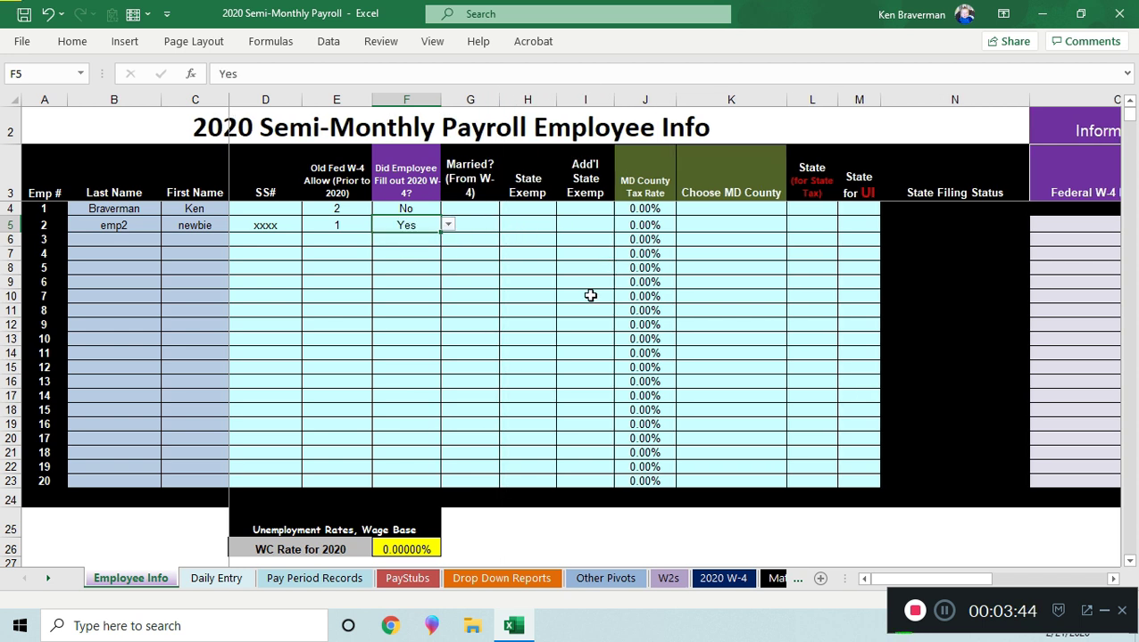
# Examine the Information from 2020 W-4 section in columns O through T
pyautogui.keyDown('ctrl'); pyautogui.scroll(-2, 590, 294); pyautogui.keyUp('ctrl')
pyautogui.moveTo(785, 97); pyautogui.dragTo(1023, 109)
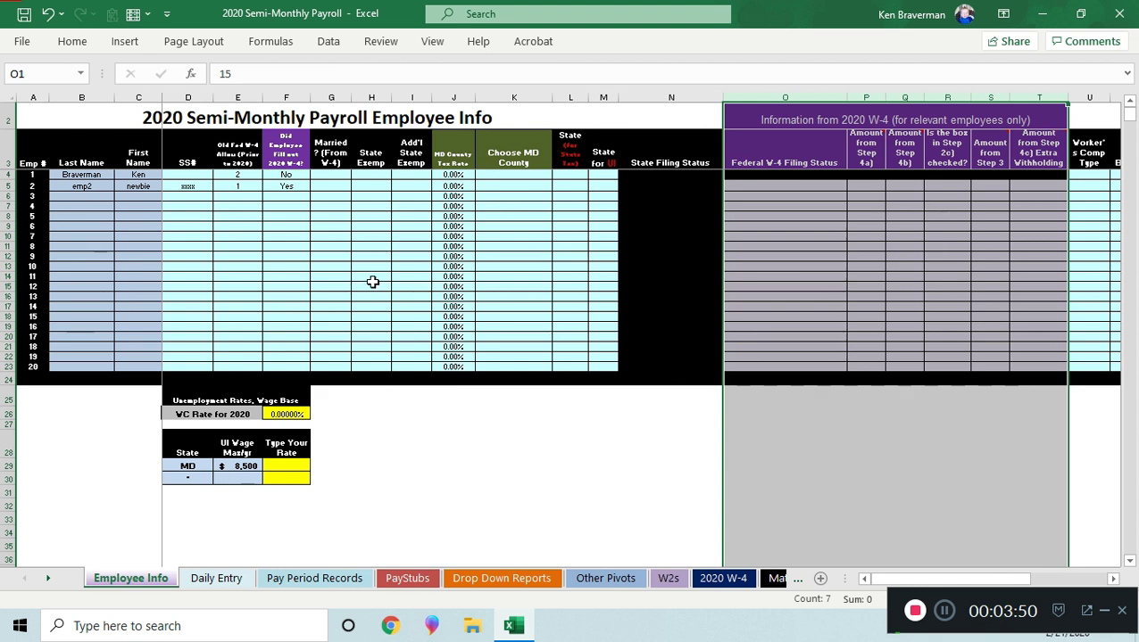
pyautogui.scroll(3, 439, 263)
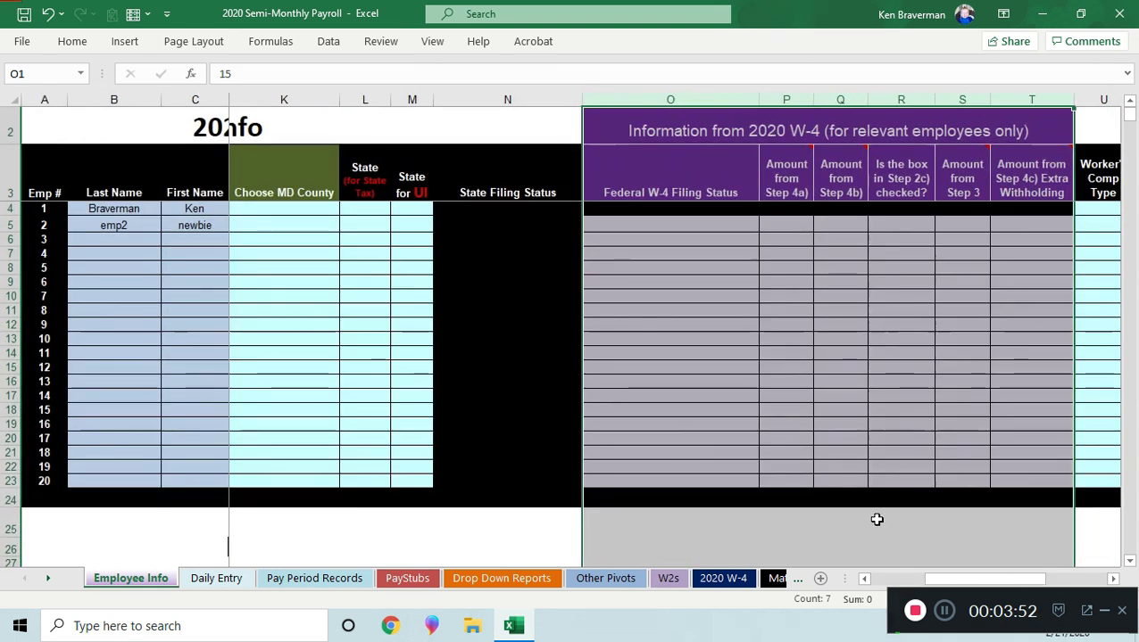
pyautogui.moveTo(986, 579); pyautogui.dragTo(934, 580)
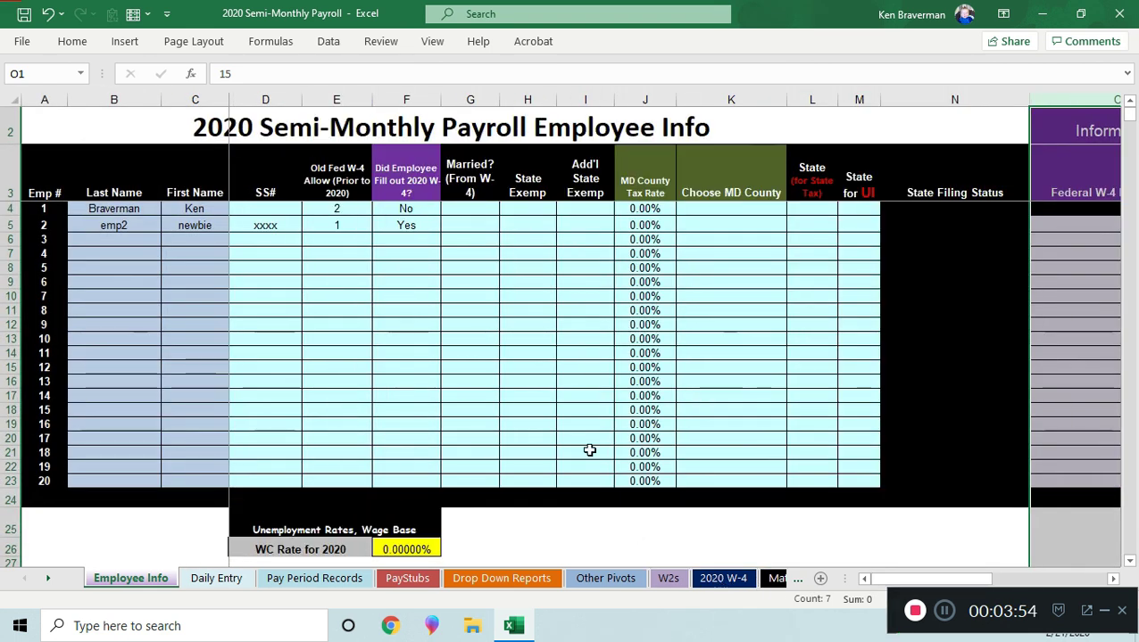
pyautogui.click(585, 410)
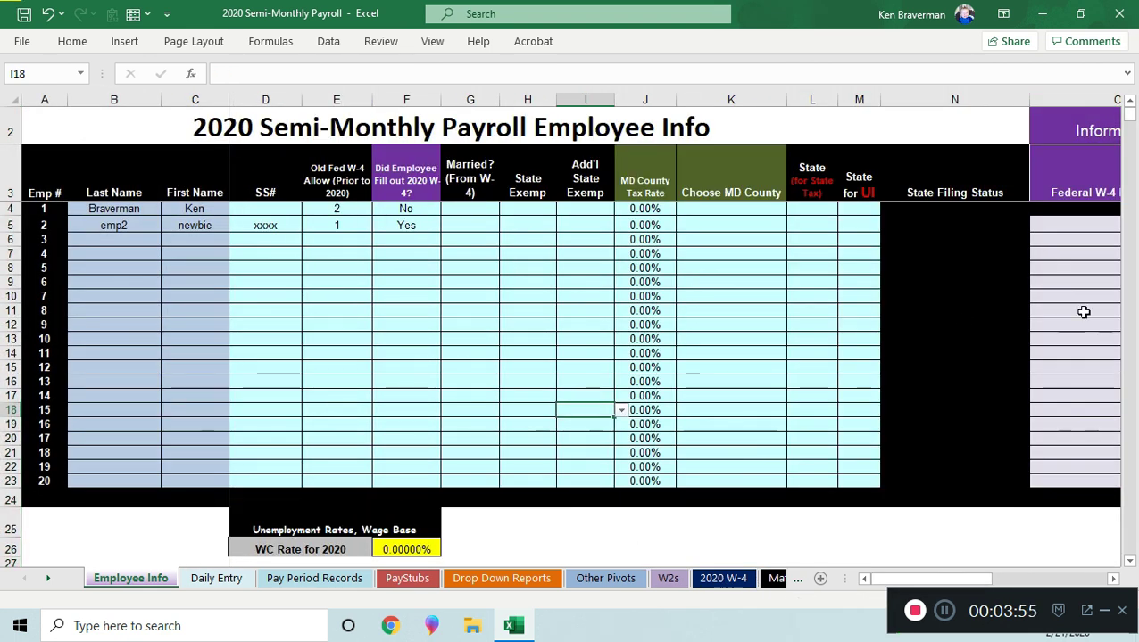
# Set Married? (From W-4) to No for Emp # 1 and Yes for Emp # 2
pyautogui.click(464, 212)
pyautogui.click(506, 209)
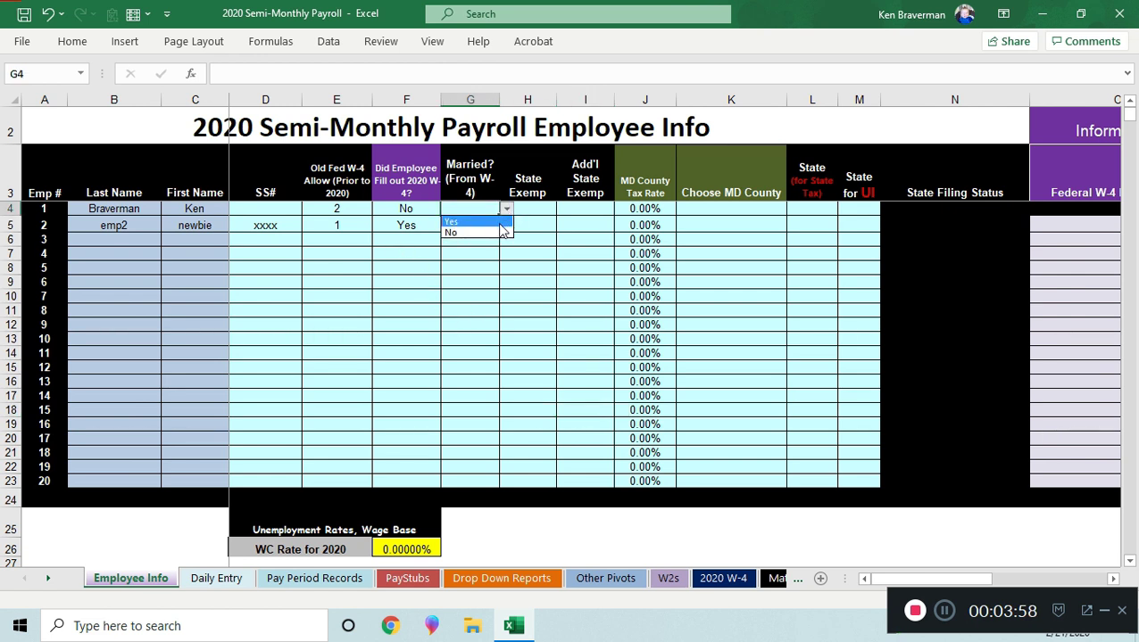
pyautogui.click(493, 233)
pyautogui.click(482, 224)
pyautogui.click(506, 224)
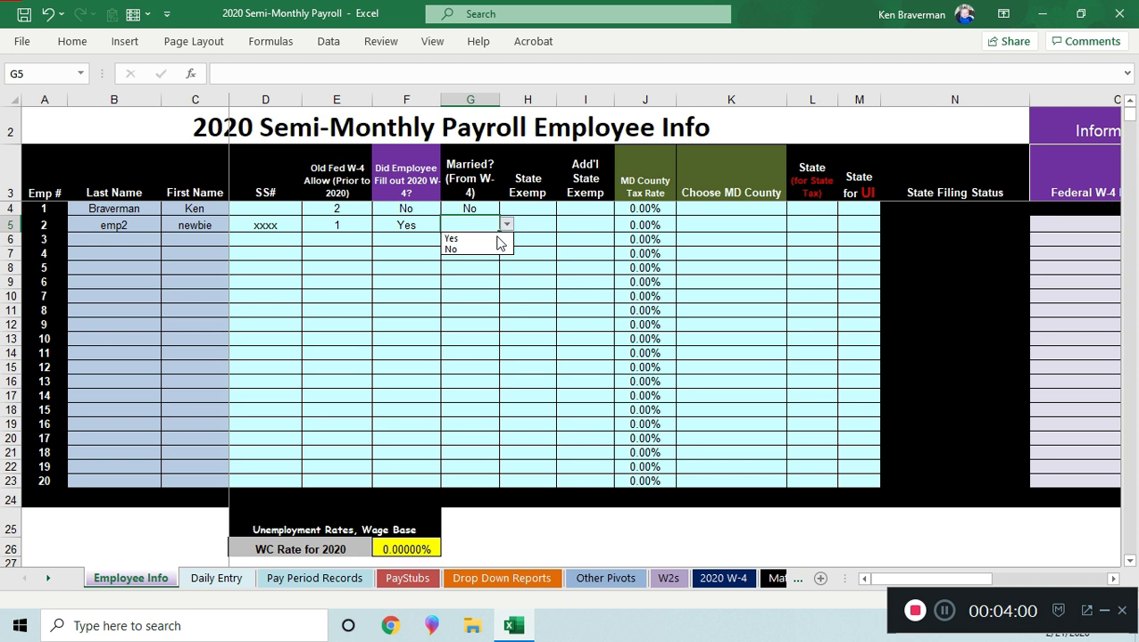
pyautogui.press('Escape')
# Set State Exemp to 1 for both Emp # 1 and Emp # 2
pyautogui.click(528, 208)
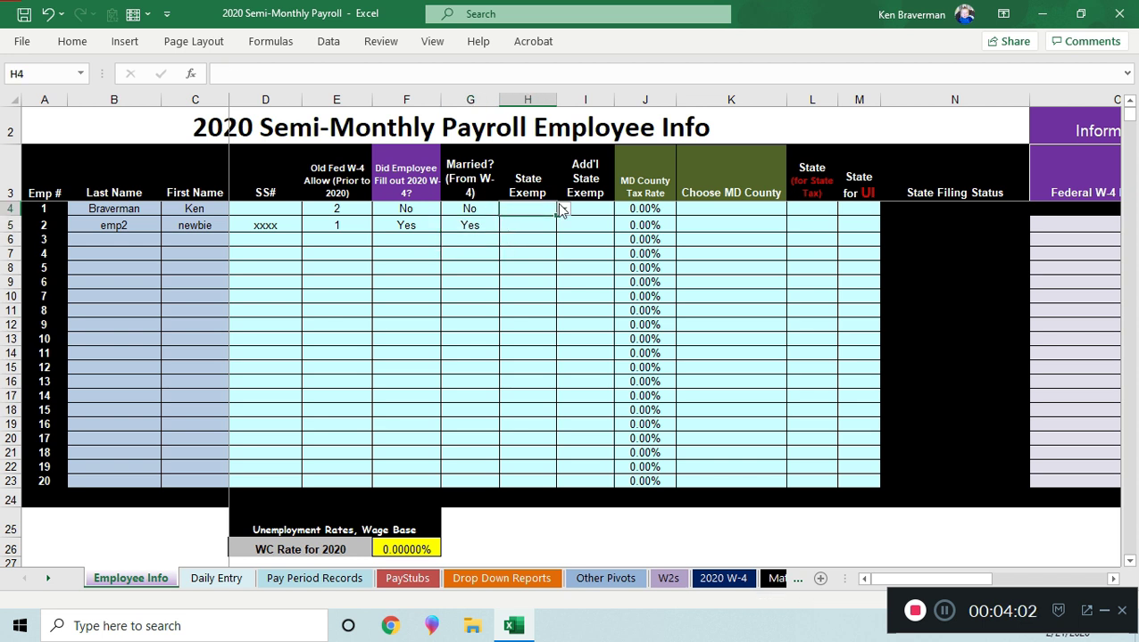
pyautogui.click(564, 209)
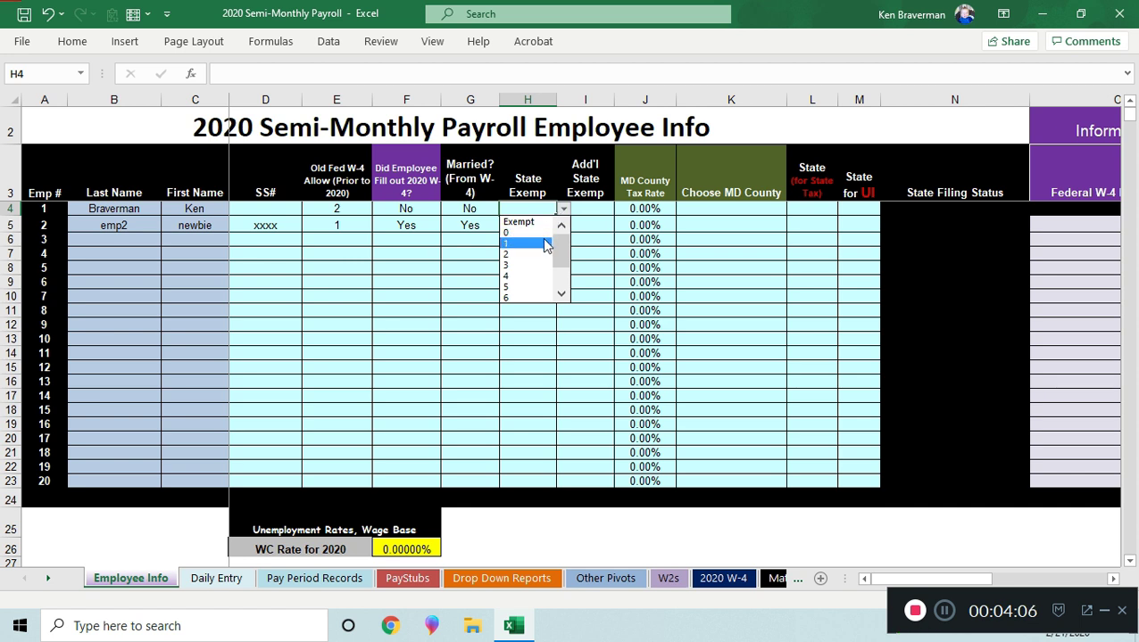
pyautogui.click(546, 244)
pyautogui.click(535, 226)
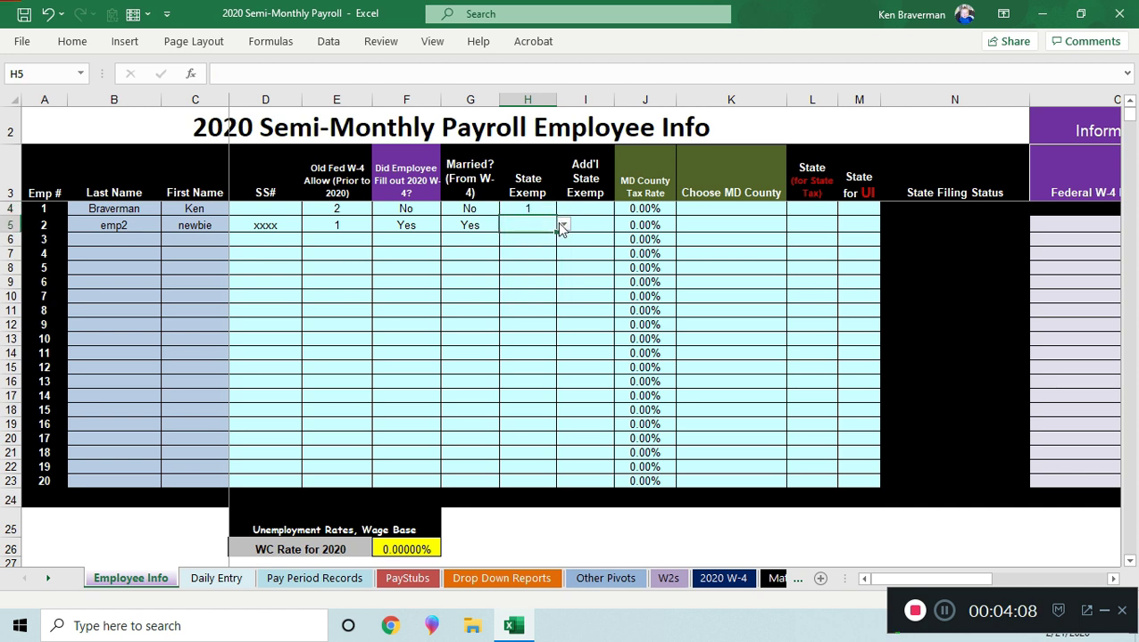
pyautogui.click(562, 226)
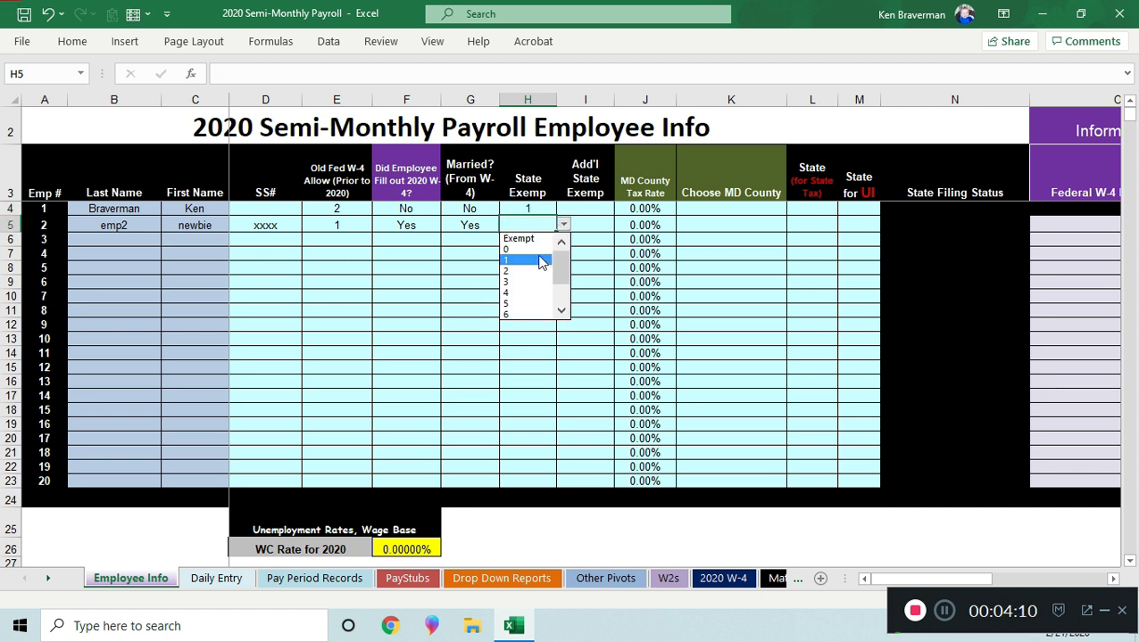
pyautogui.click(540, 260)
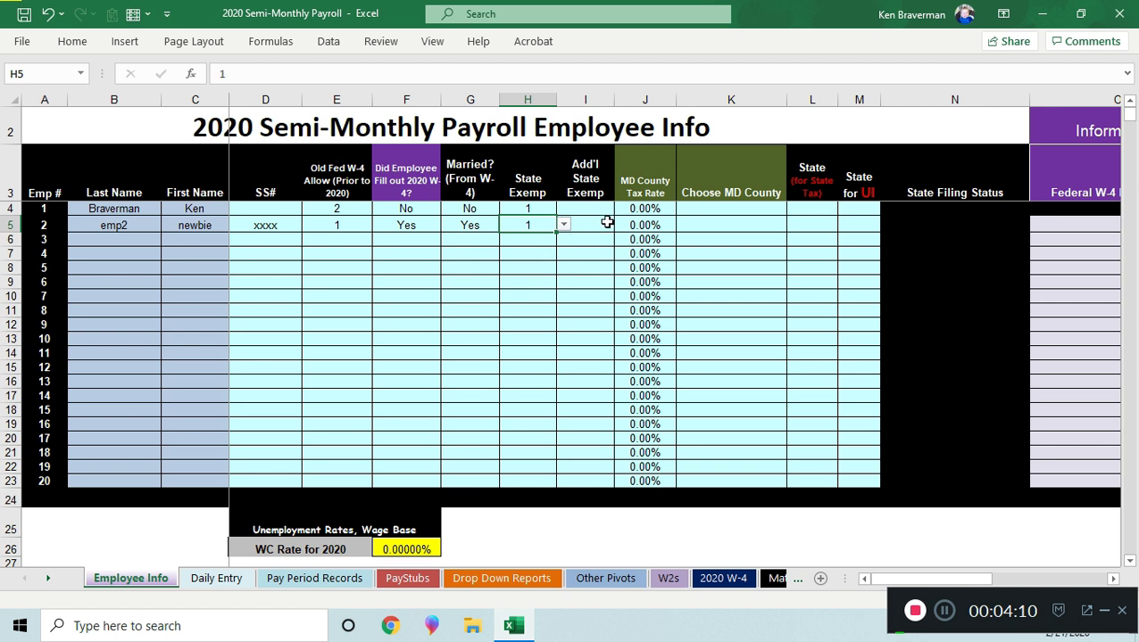
pyautogui.click(587, 101)
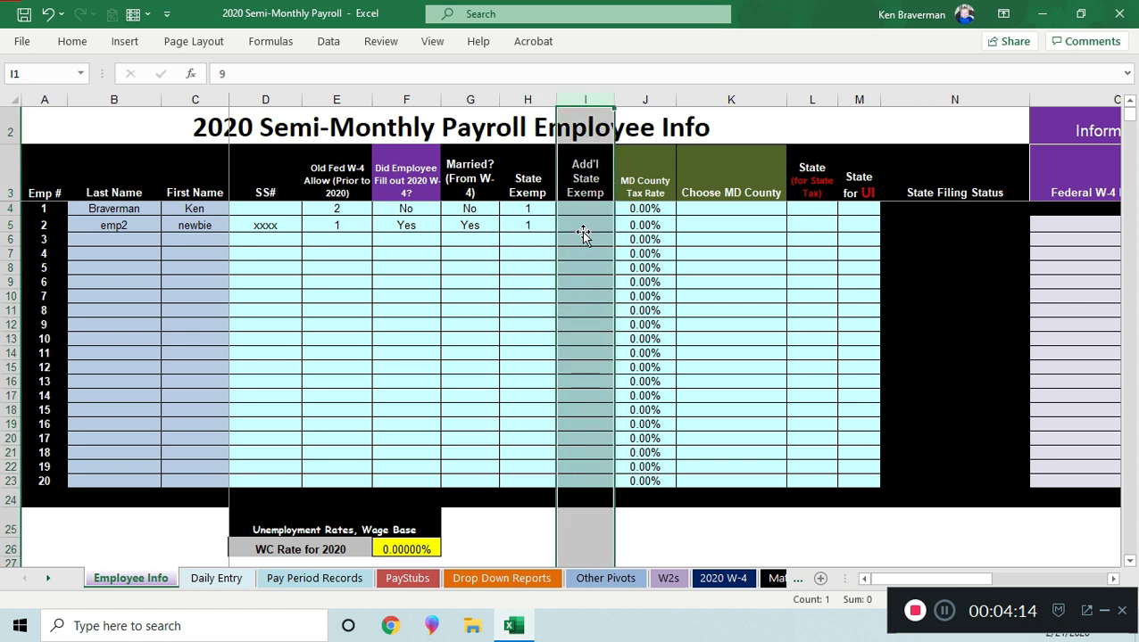
pyautogui.click(597, 279)
# Choose MD for Emp # 1 in both the State (for State Tax) and State for UI columns
pyautogui.click(817, 210)
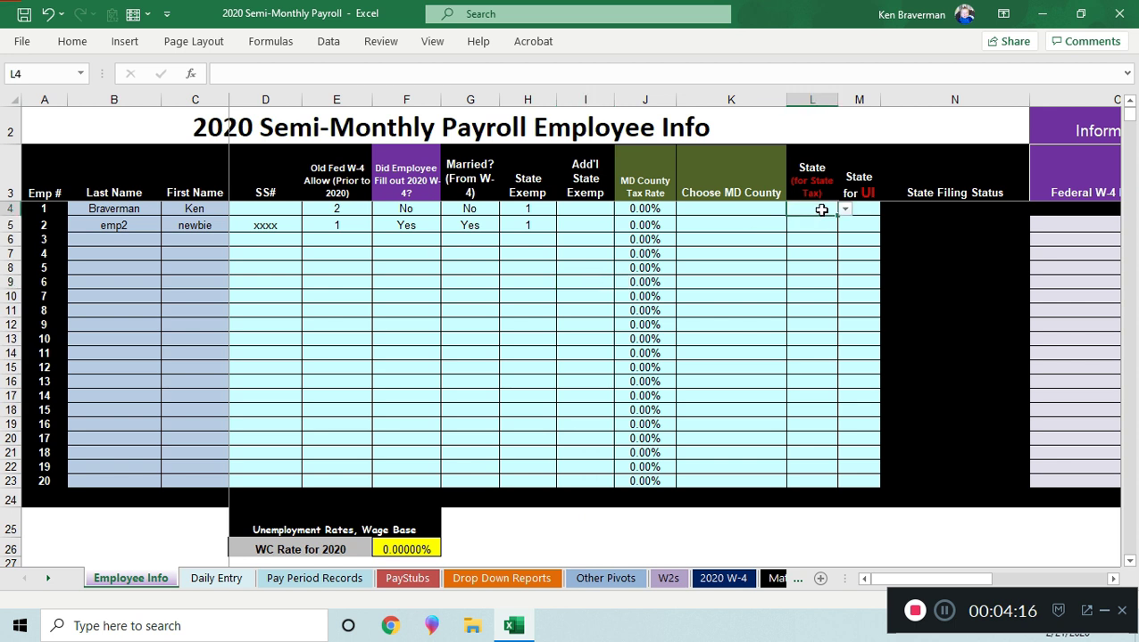
pyautogui.click(845, 210)
pyautogui.moveTo(843, 247); pyautogui.dragTo(843, 228)
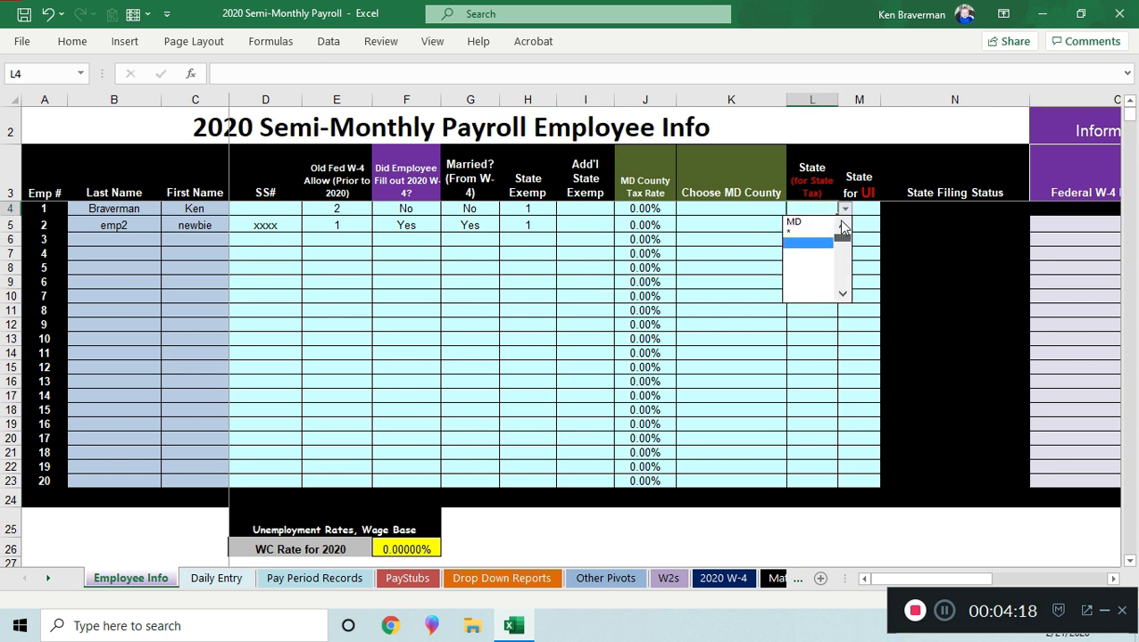
pyautogui.click(819, 220)
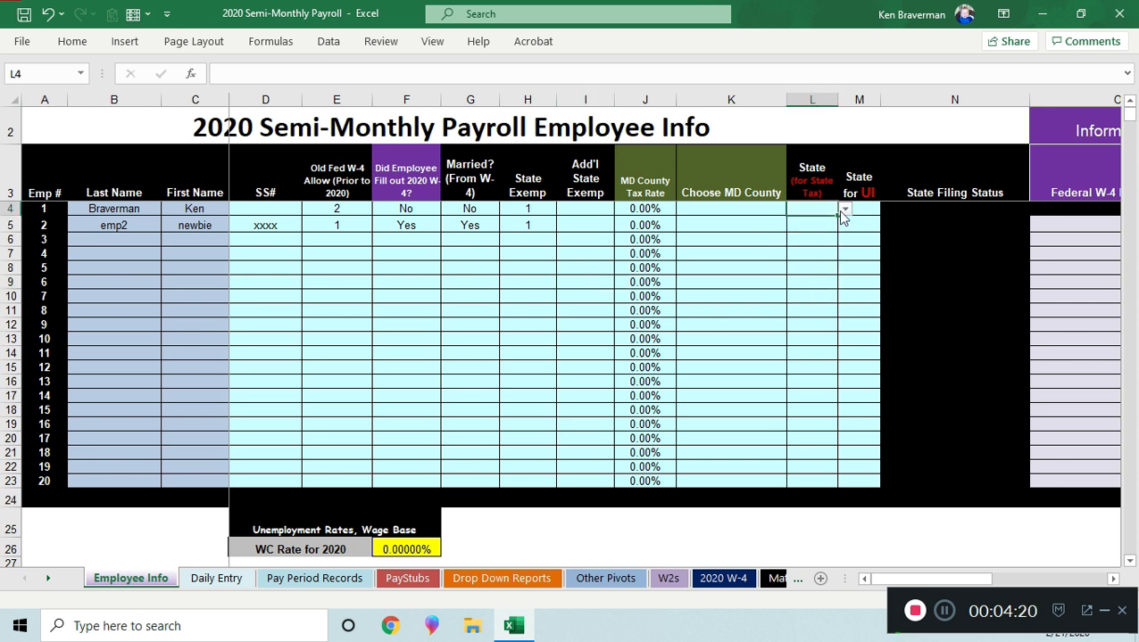
pyautogui.click(844, 211)
pyautogui.click(843, 228)
pyautogui.click(825, 221)
pyautogui.click(870, 211)
pyautogui.click(886, 210)
pyautogui.click(884, 225)
pyautogui.click(884, 225)
pyautogui.click(862, 221)
# Copy the two MD state entries down to Emp # 2, leaving the state cells of Emp # 3 empty
pyautogui.moveTo(814, 211); pyautogui.dragTo(847, 232)
pyautogui.hotkey('ctrl', 'd')
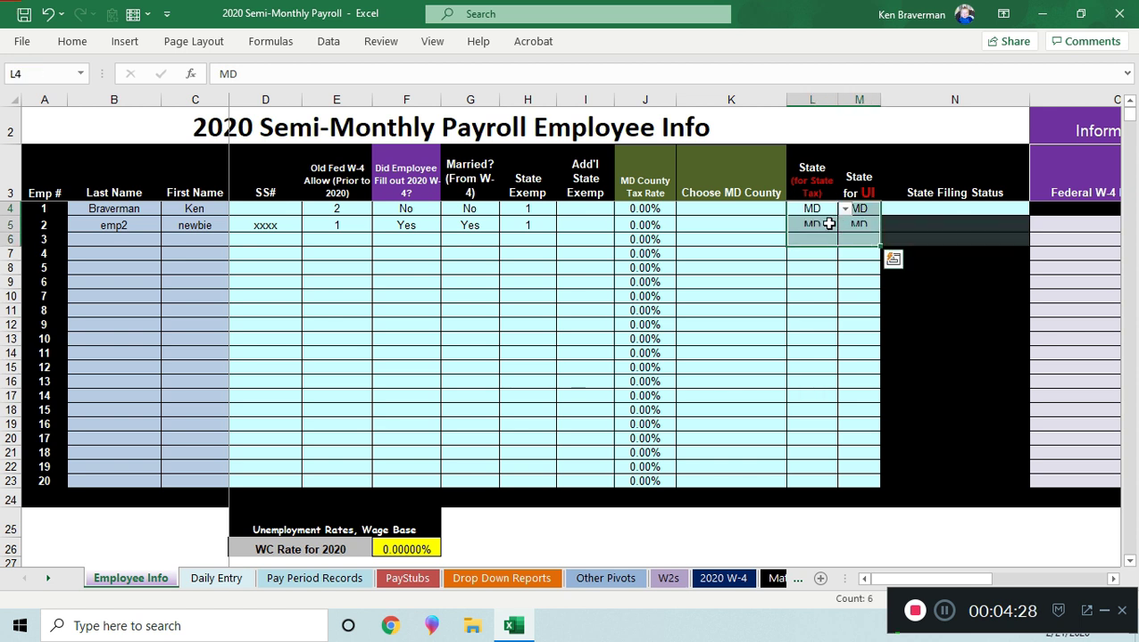
pyautogui.click(813, 235)
pyautogui.click(867, 238)
pyautogui.press('Delete')
pyautogui.press('Left')
# Choose Calvert as the MD county for Emp # 1 and Anne Arundel for Emp # 2
pyautogui.click(742, 208)
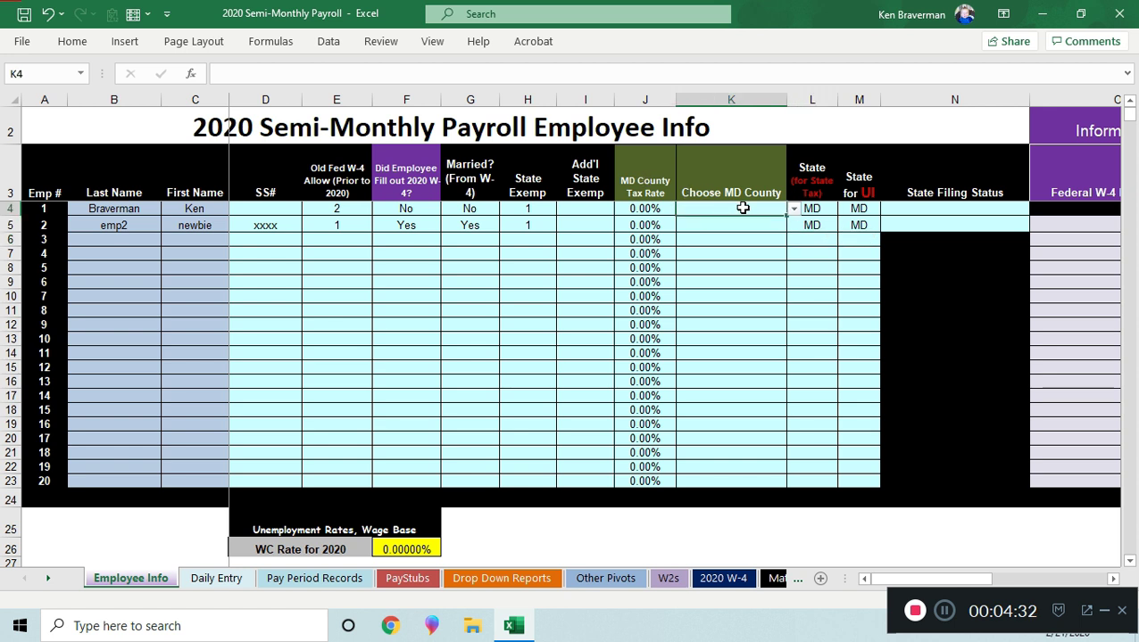
pyautogui.click(793, 214)
pyautogui.click(770, 261)
pyautogui.click(773, 226)
pyautogui.click(793, 225)
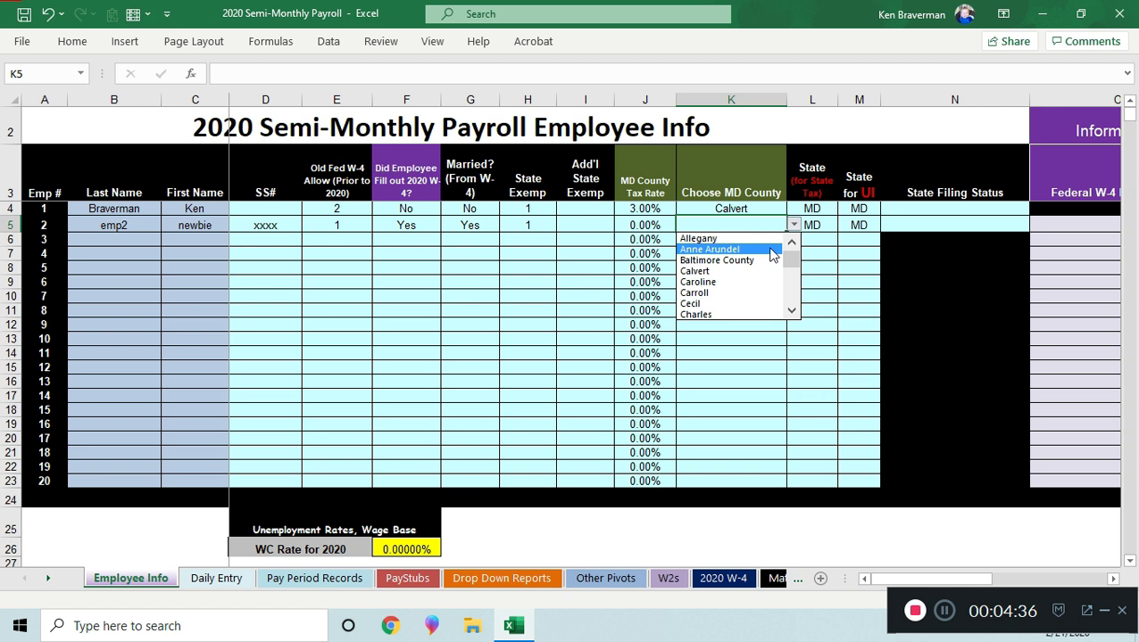
pyautogui.click(773, 252)
# Set the State Filing Status to Single for Emp # 1 and Married for Emp # 2
pyautogui.click(945, 210)
pyautogui.click(1035, 209)
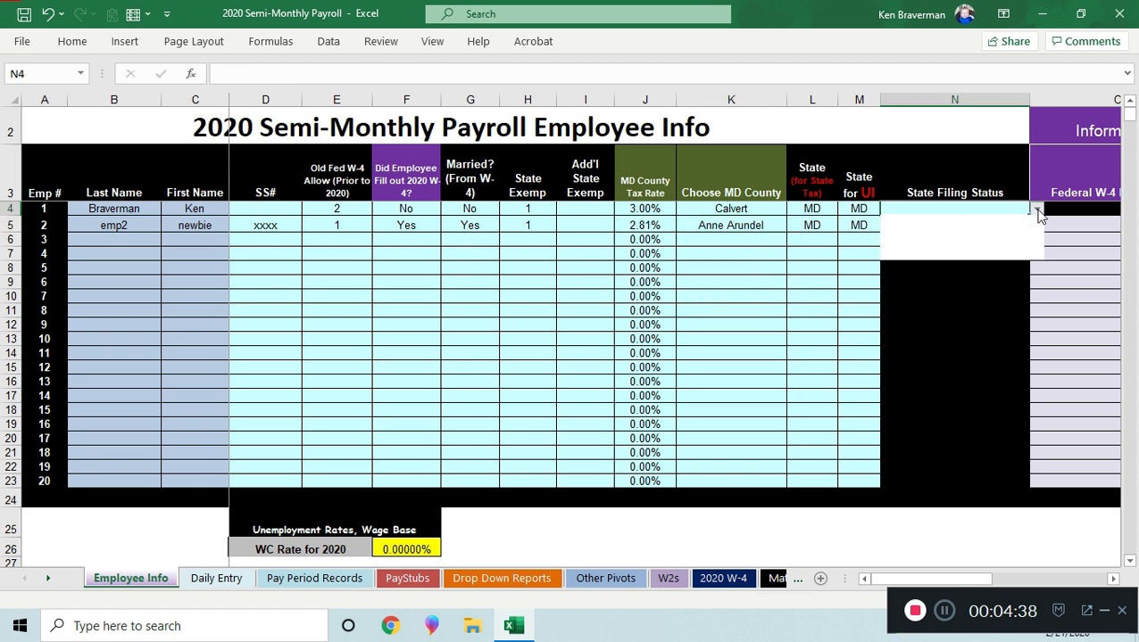
pyautogui.click(1023, 233)
pyautogui.click(1007, 225)
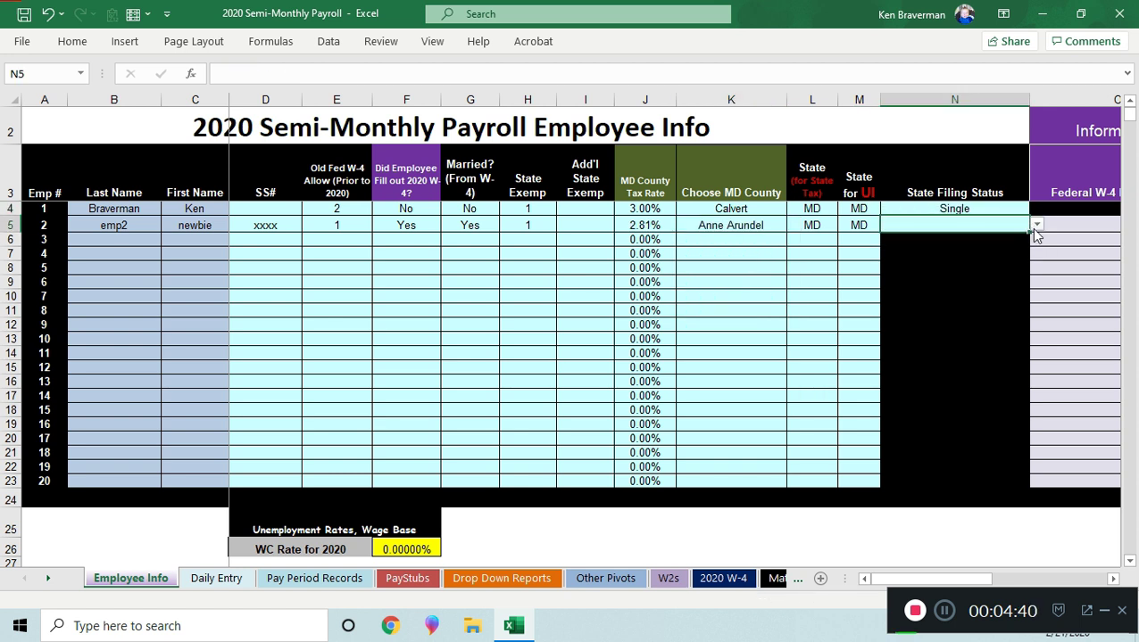
pyautogui.click(1036, 225)
pyautogui.click(1012, 260)
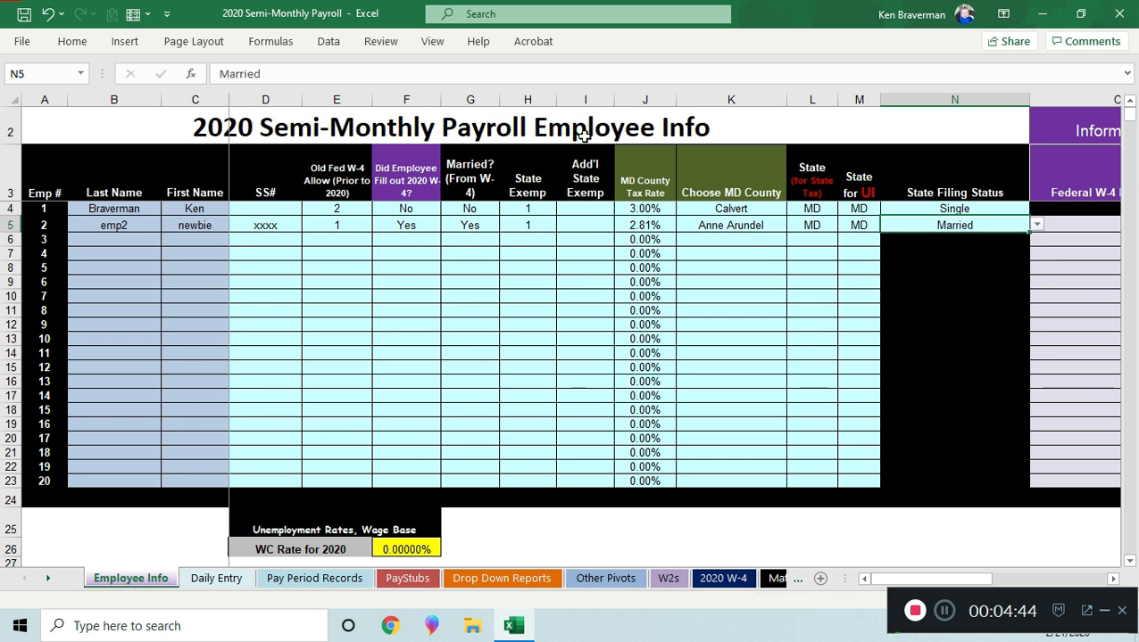
# Hide column I, Add'l State Exemp
pyautogui.click(584, 99)
pyautogui.rightClick(585, 100)
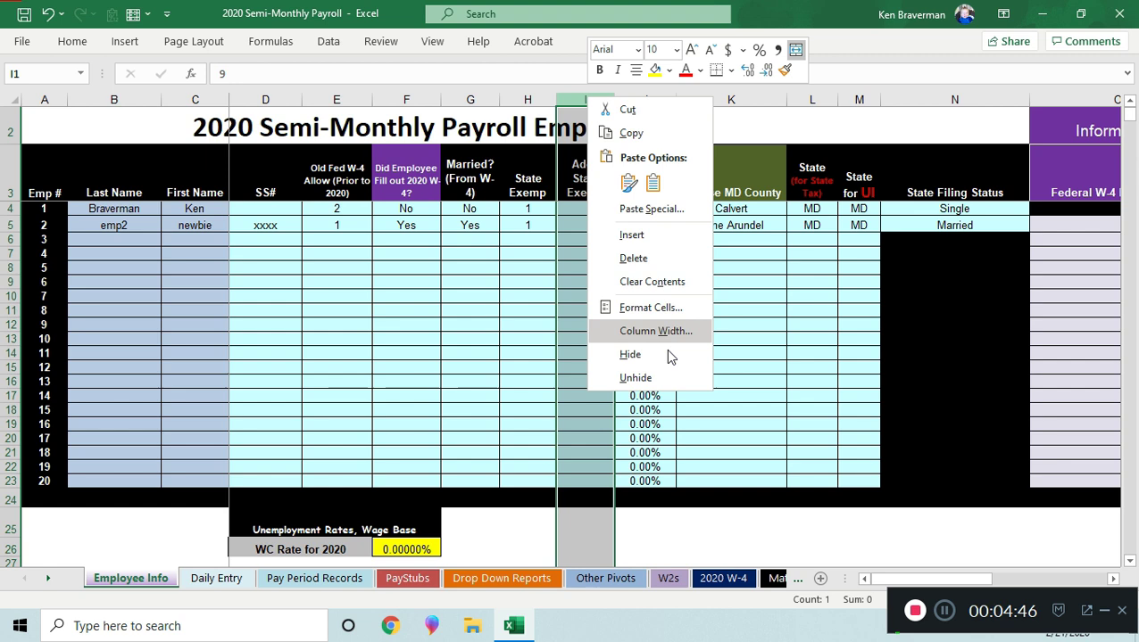
pyautogui.click(630, 355)
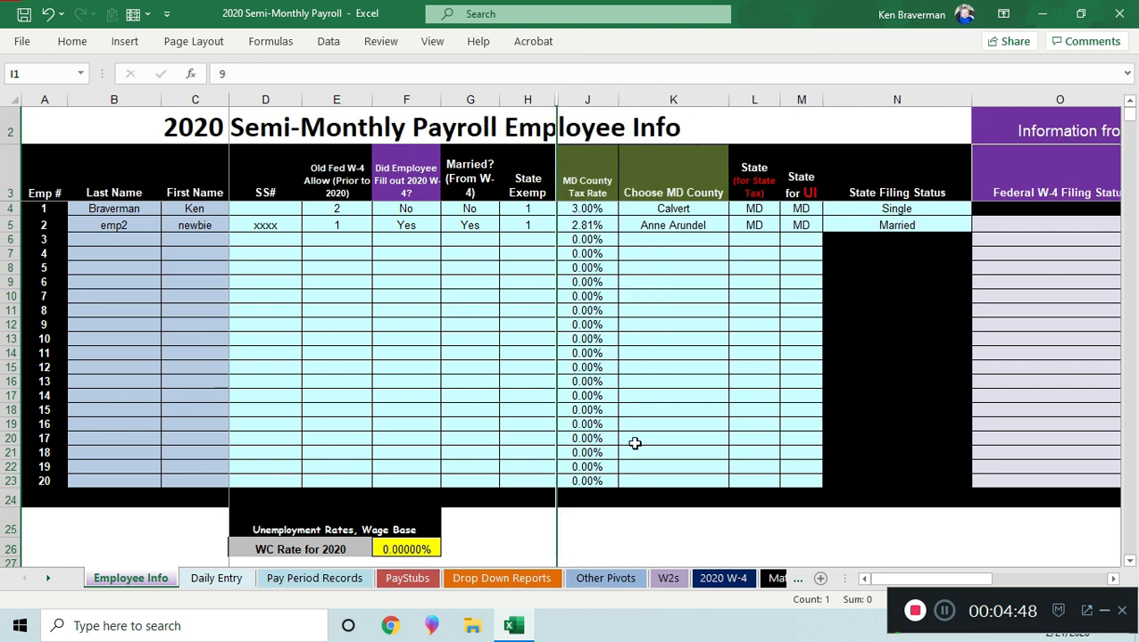
# Set the Federal W-4 Filing Status of Emp # 2 to Married Filing Jointly
pyautogui.click(1112, 579)
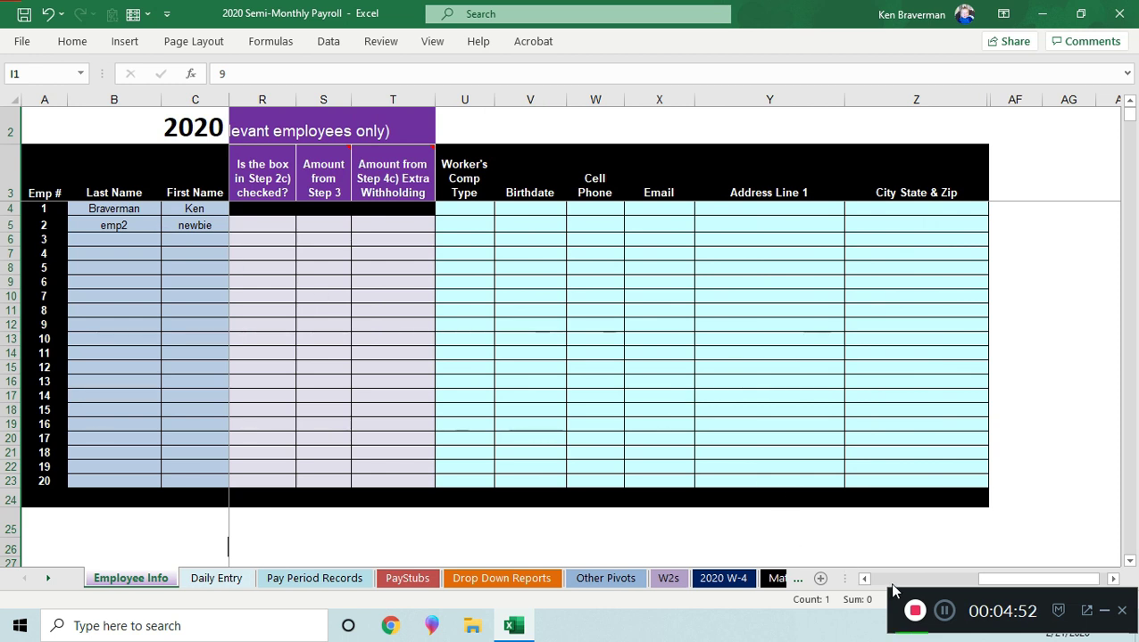
pyautogui.click(864, 579)
pyautogui.click(864, 580)
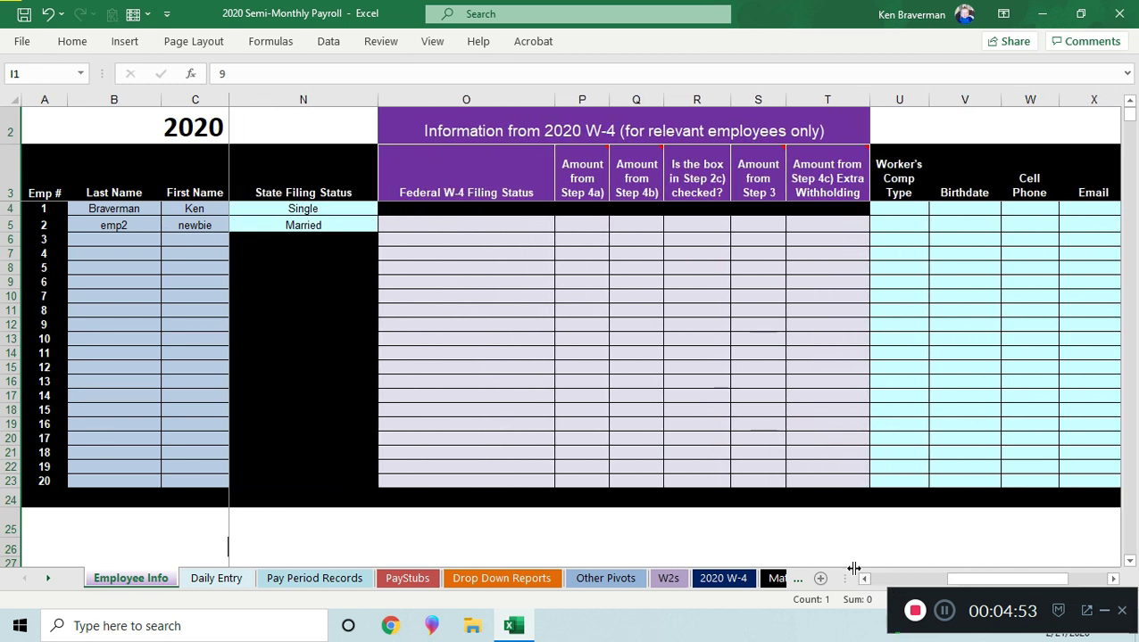
pyautogui.click(472, 222)
pyautogui.click(560, 225)
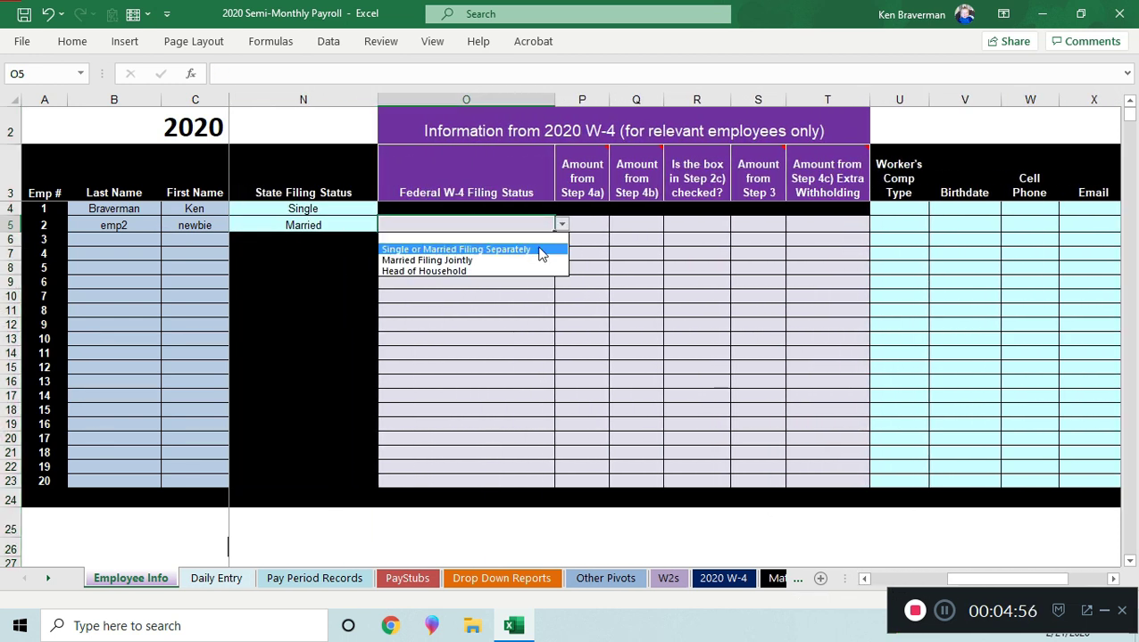
pyautogui.click(535, 259)
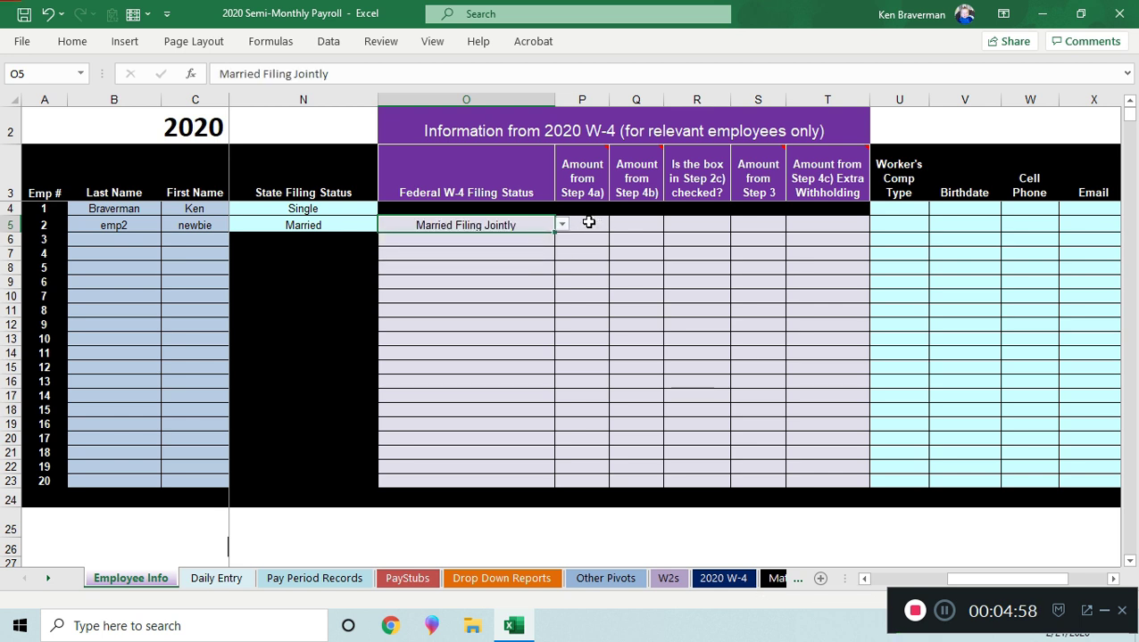
# Answer Yes for Emp # 2 on whether the box in Step 2c) of the 2020 W-4 is checked
pyautogui.click(684, 225)
pyautogui.click(737, 225)
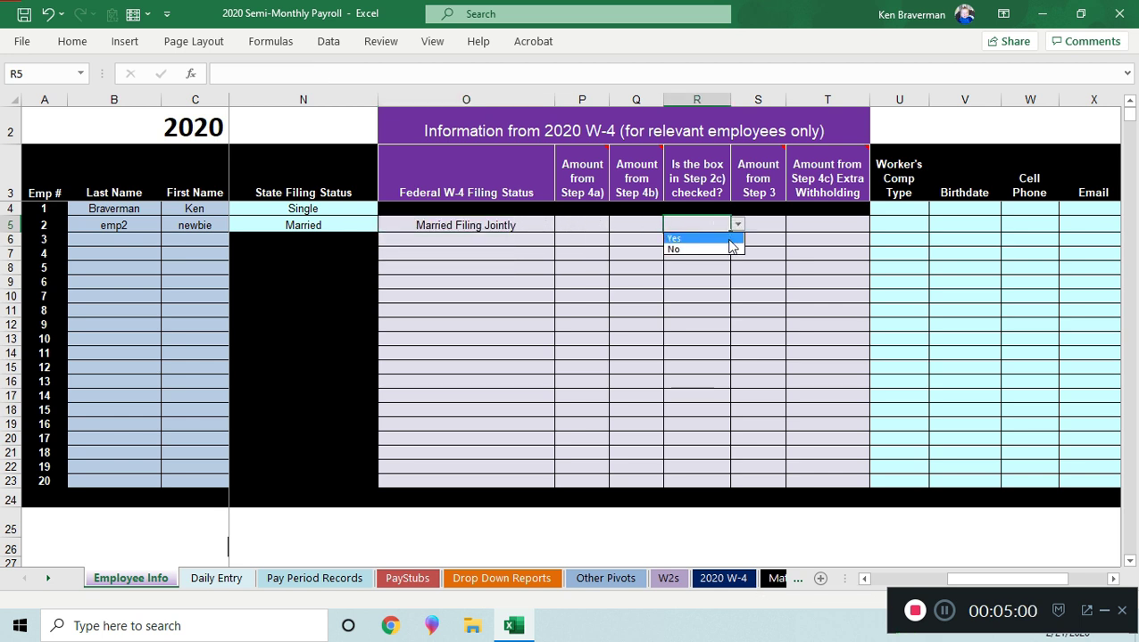
pyautogui.click(705, 238)
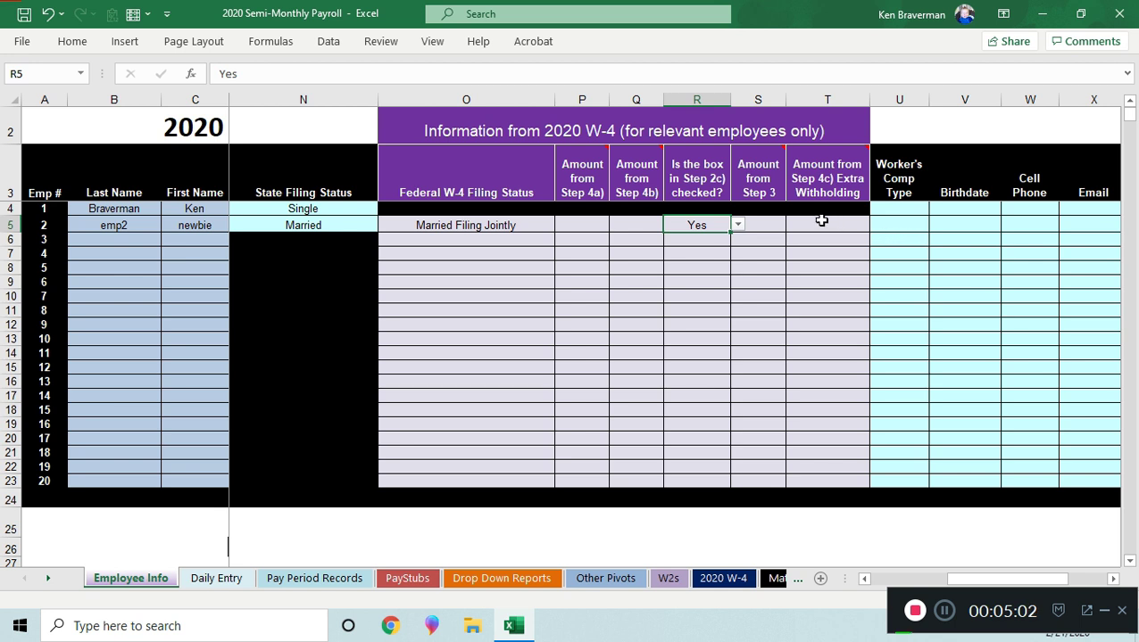
# Look over the Worker's Comp Type, Birthdate, Cell Phone, Email and address columns of Employee Info
pyautogui.click(908, 230)
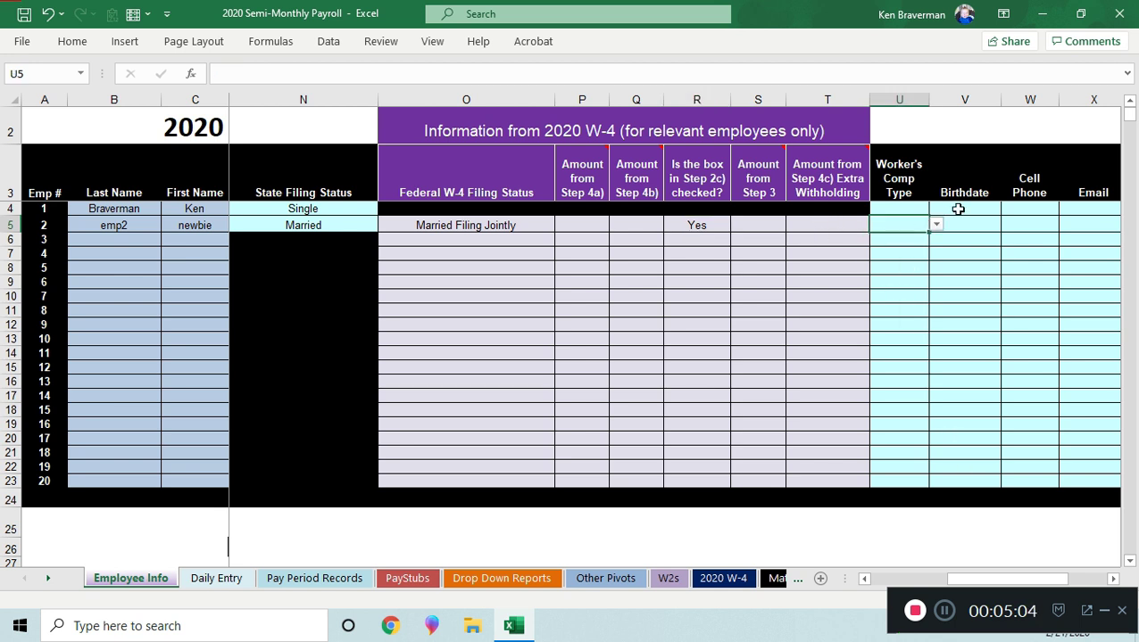
pyautogui.press('Right')
pyautogui.press('Right')
pyautogui.press('Right')
pyautogui.press('Right')
pyautogui.press('Right')
pyautogui.press('Right')
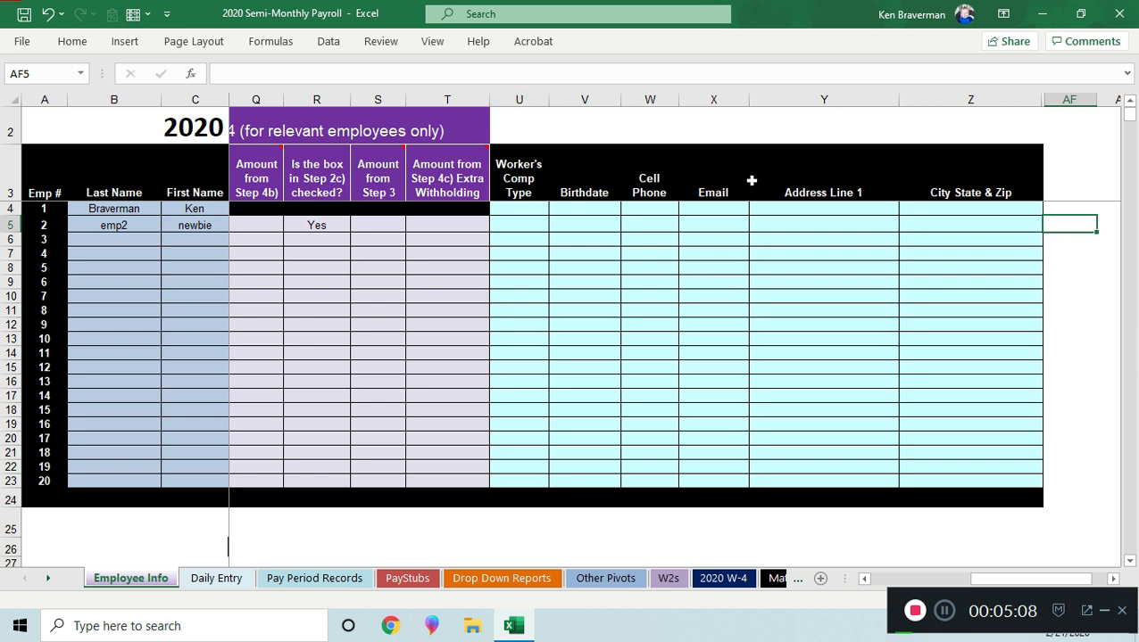
pyautogui.click(819, 208)
pyautogui.click(961, 208)
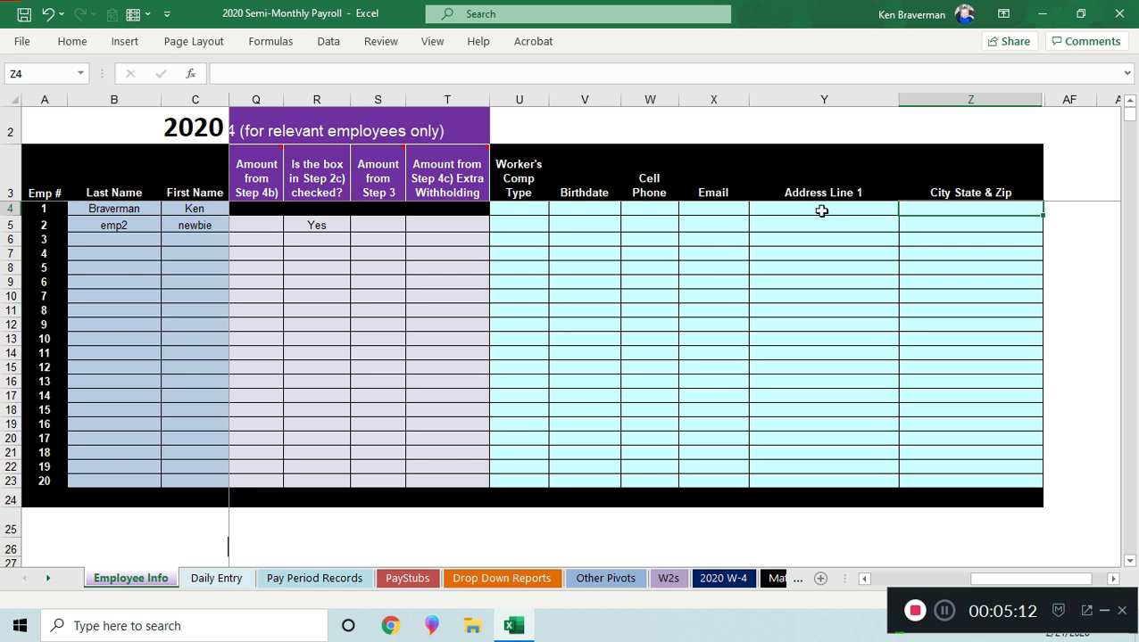
pyautogui.click(770, 208)
# Hide columns U through X, covering Worker's Comp Type, Birthdate, Cell Phone and Email
pyautogui.moveTo(509, 100); pyautogui.dragTo(711, 130)
pyautogui.rightClick(648, 234)
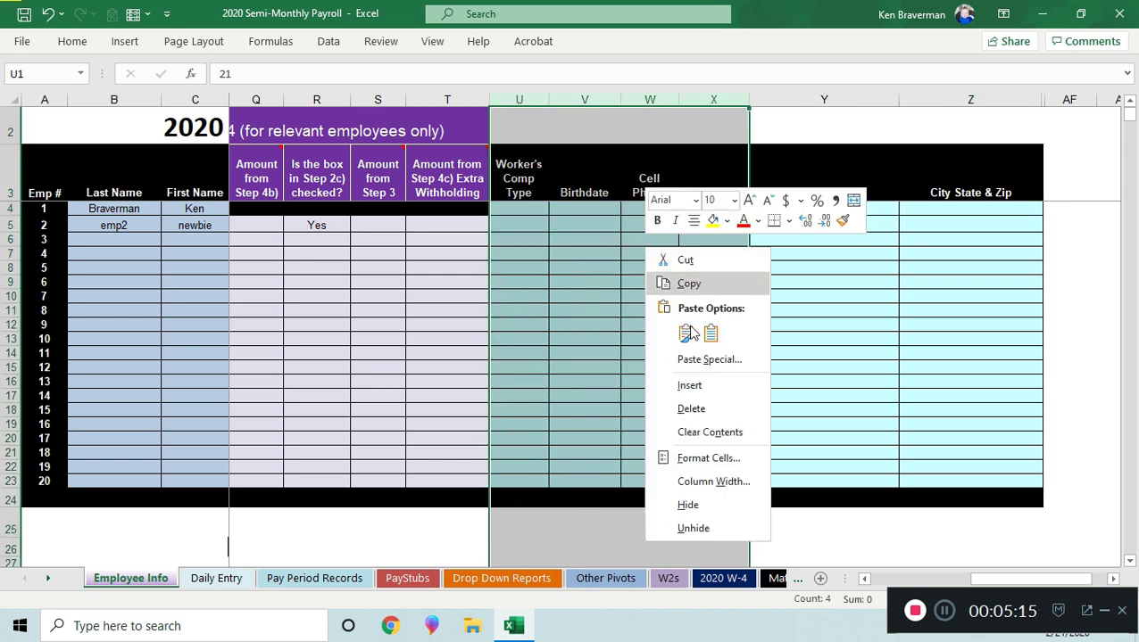
pyautogui.click(734, 504)
# Hide rows 14 through 23, which hold the unused Emp # 11 to 20
pyautogui.moveTo(988, 585); pyautogui.dragTo(647, 596)
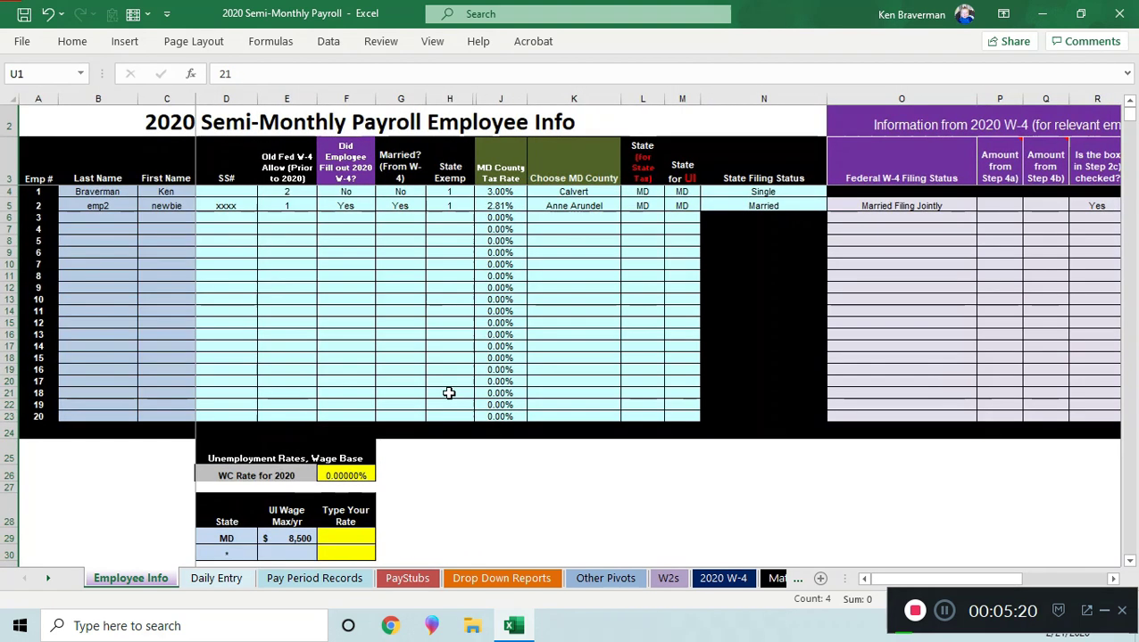
pyautogui.keyDown('ctrl'); pyautogui.scroll(-3, 446, 393); pyautogui.keyUp('ctrl')
pyautogui.keyDown('ctrl'); pyautogui.scroll(3, 264, 282); pyautogui.keyUp('ctrl')
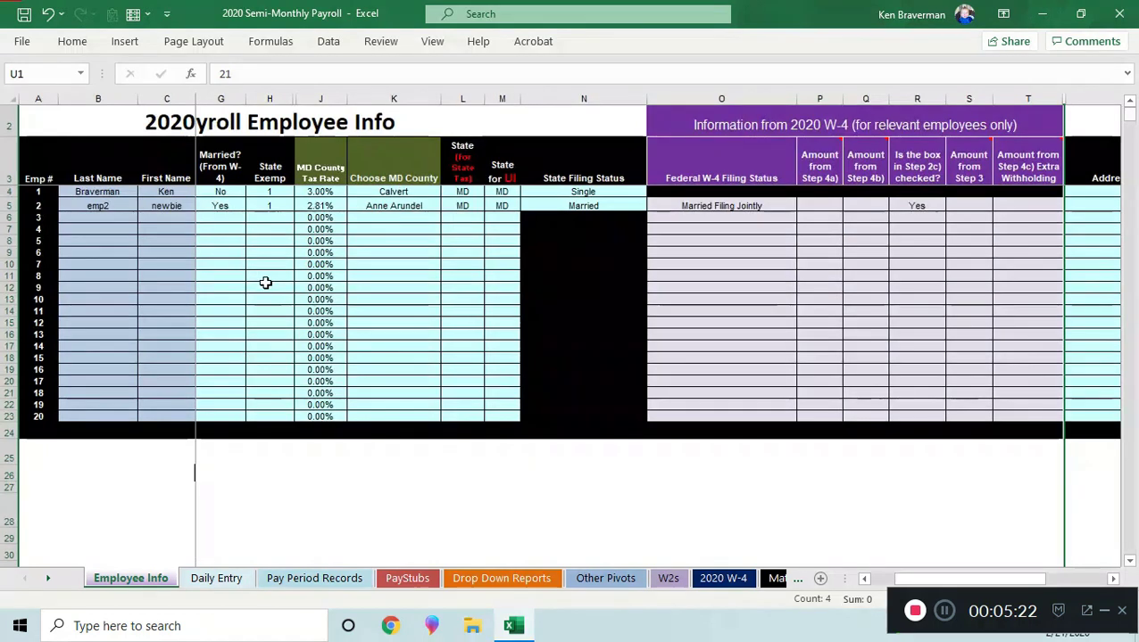
pyautogui.moveTo(914, 582); pyautogui.dragTo(895, 582)
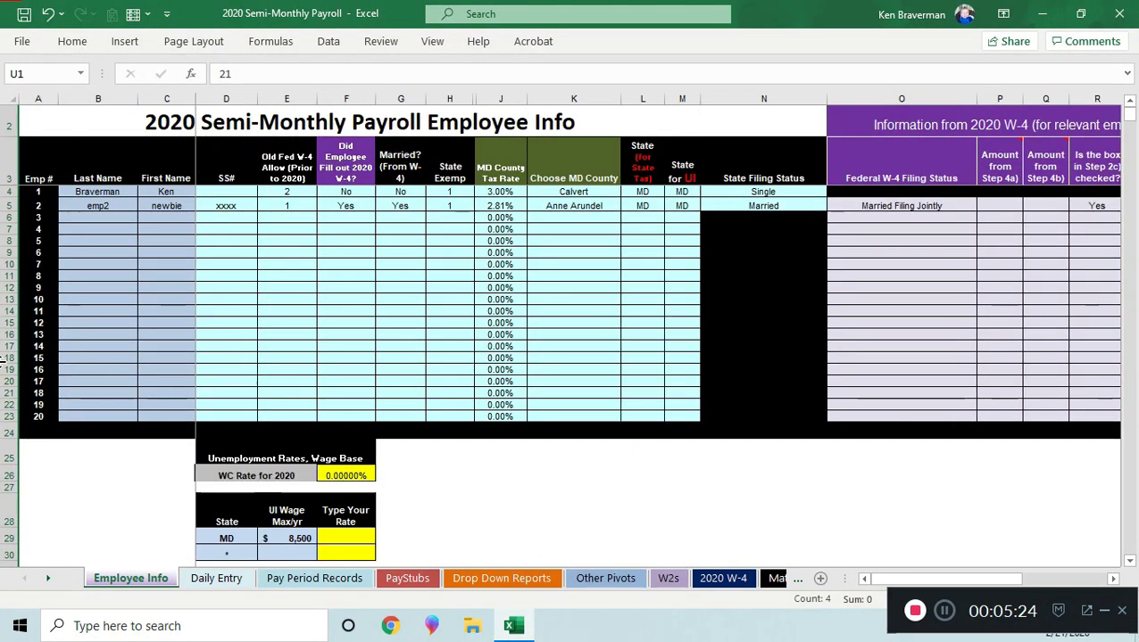
pyautogui.moveTo(7, 417); pyautogui.dragTo(7, 311)
pyautogui.rightClick(6, 340)
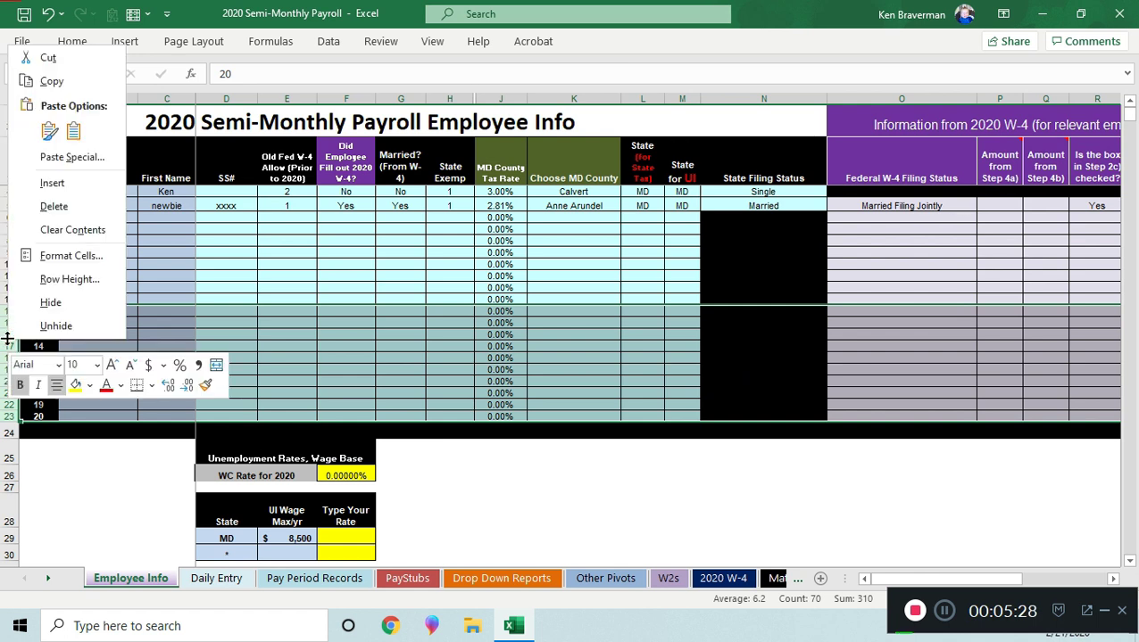
pyautogui.click(38, 308)
# Set the MD unemployment rate to 1.5% in the Unemployment Rates table
pyautogui.scroll(1, 316, 232)
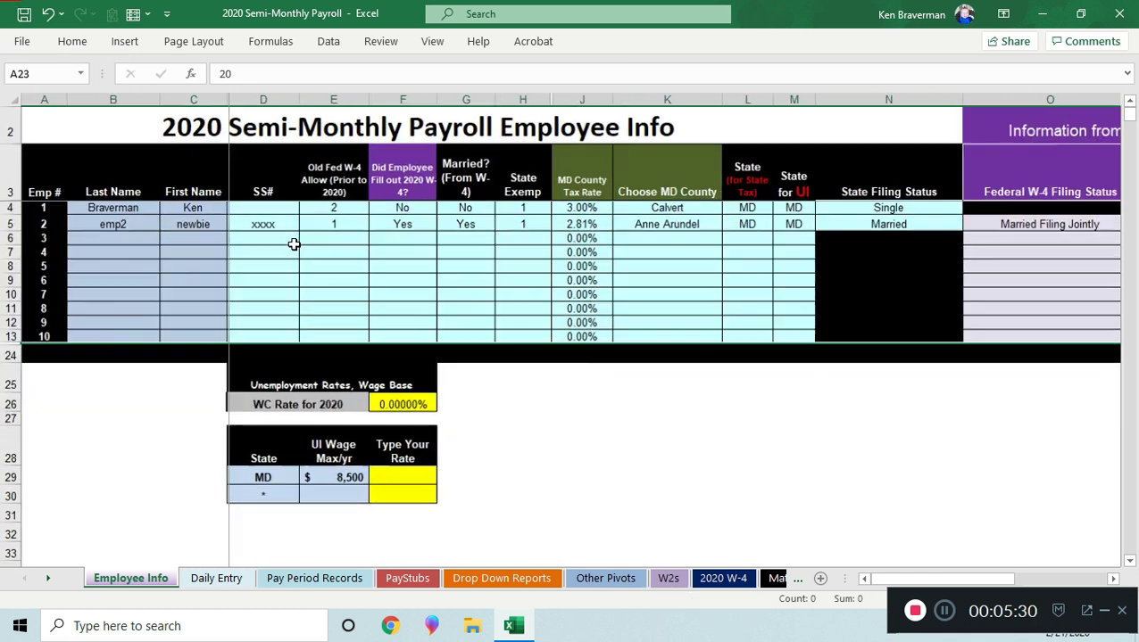
pyautogui.click(432, 474)
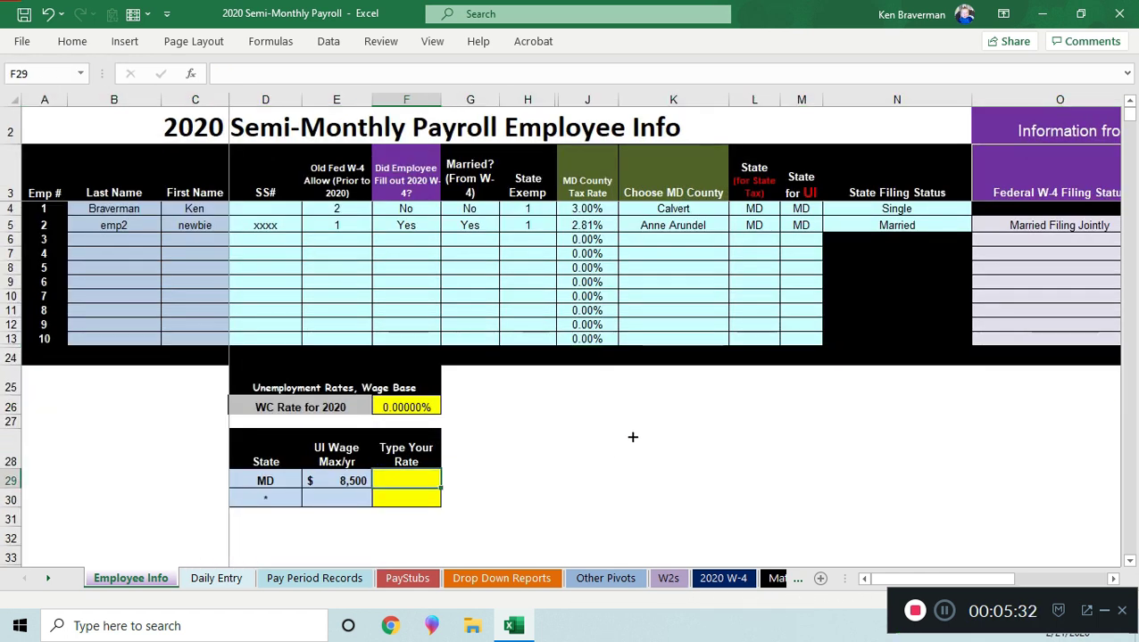
pyautogui.write('1.5')
pyautogui.press('Return')
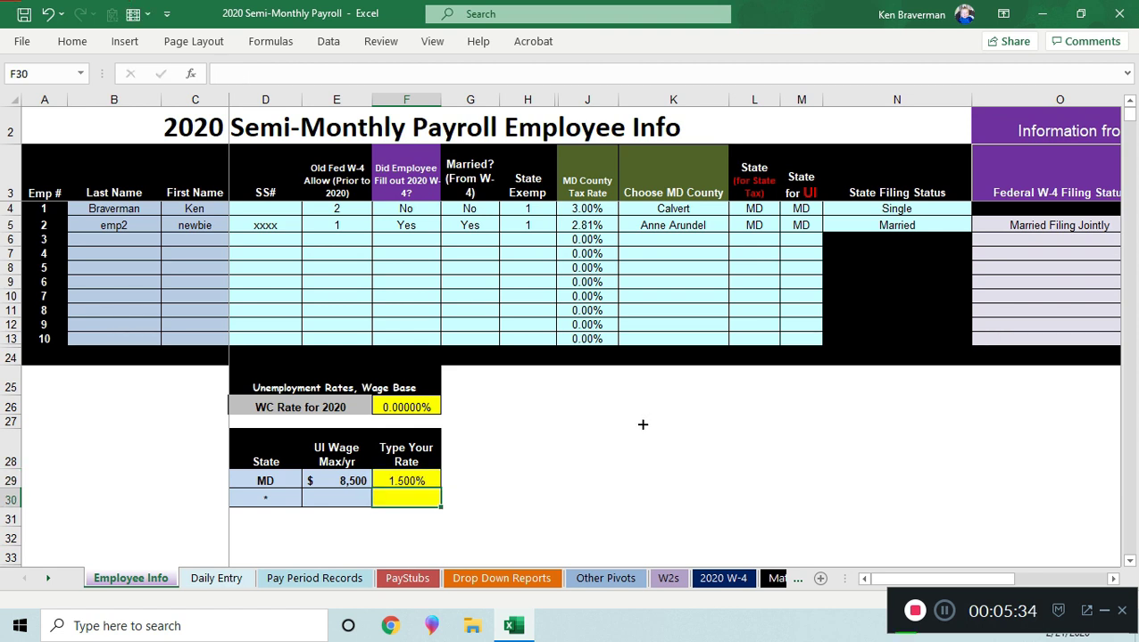
# Check the WC Rate for 2020 on Employee Info, and examine the Daily Entry and Pay Period Records sheets
pyautogui.click(406, 403)
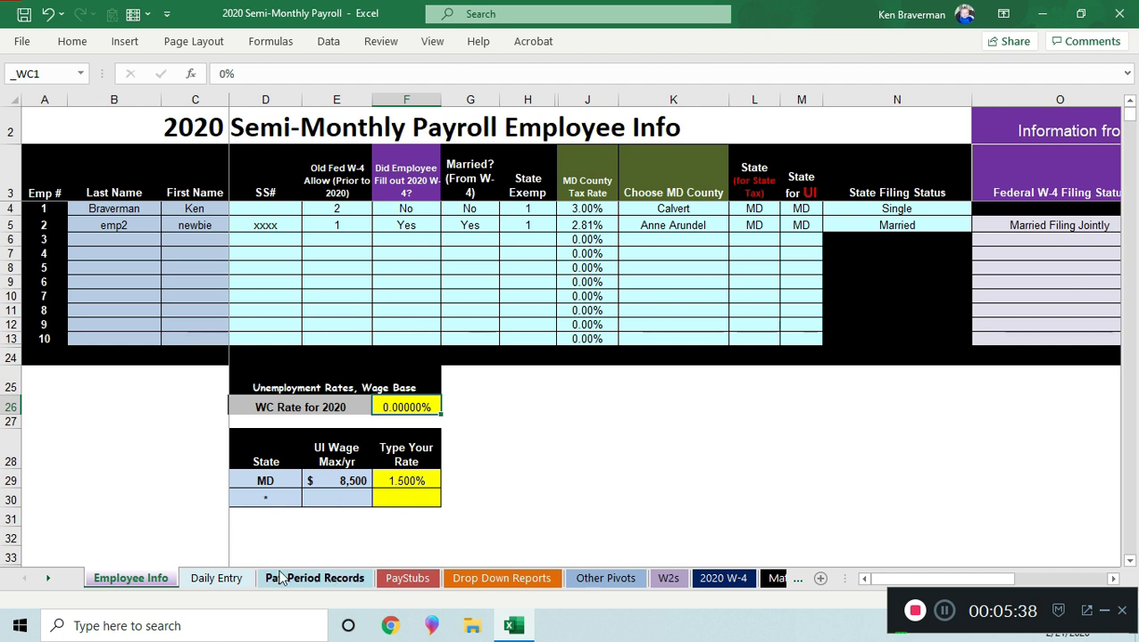
pyautogui.scroll(-1, 322, 304)
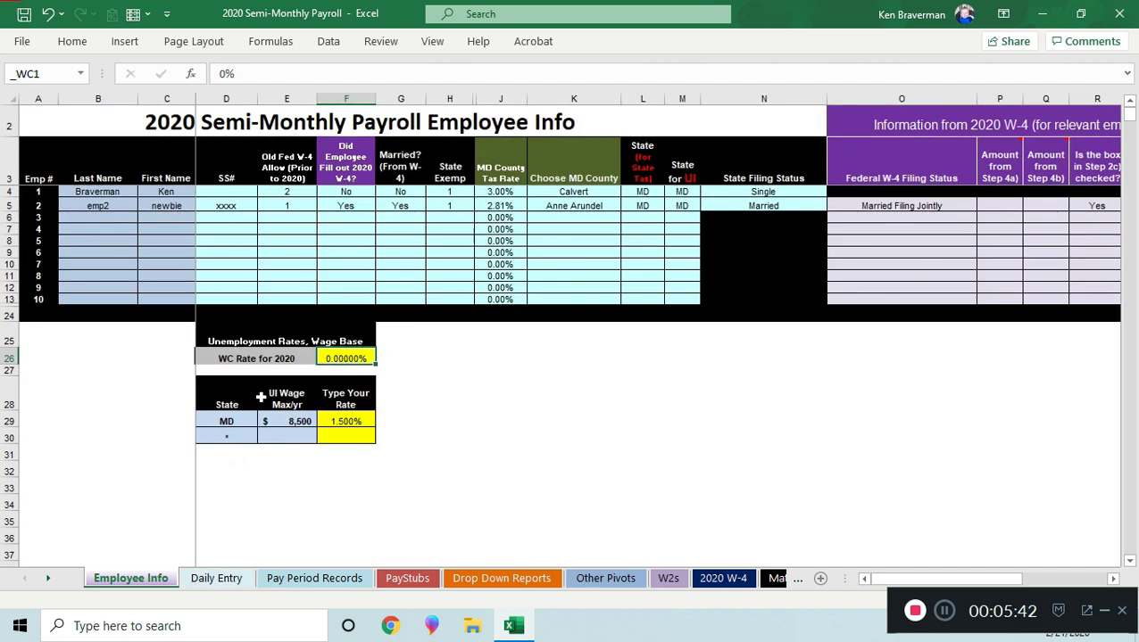
pyautogui.click(216, 578)
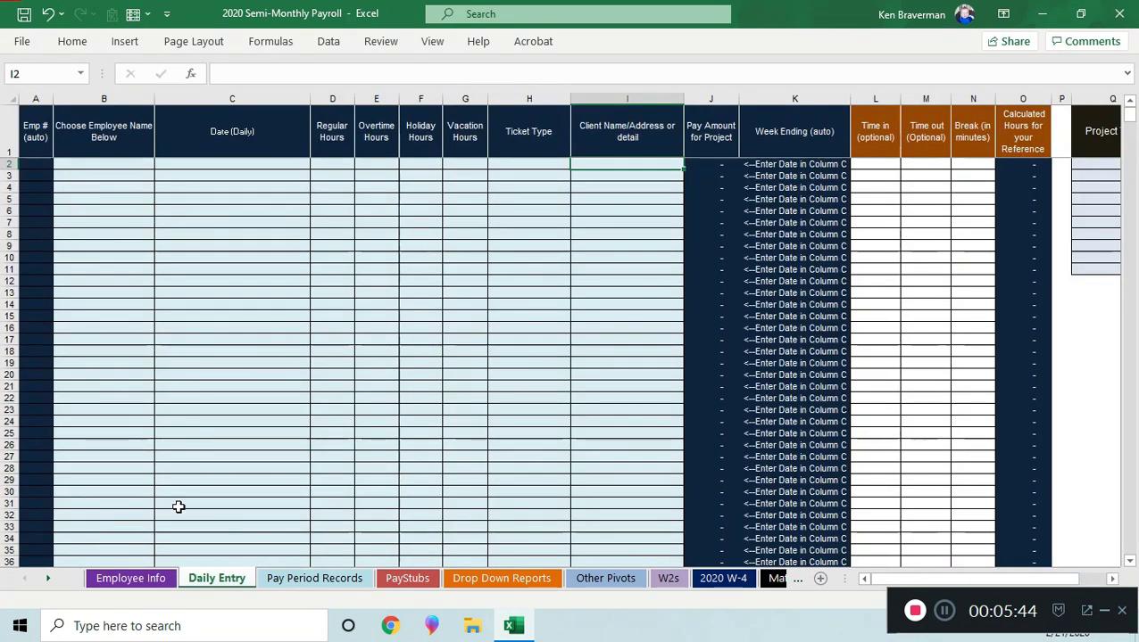
pyautogui.click(124, 578)
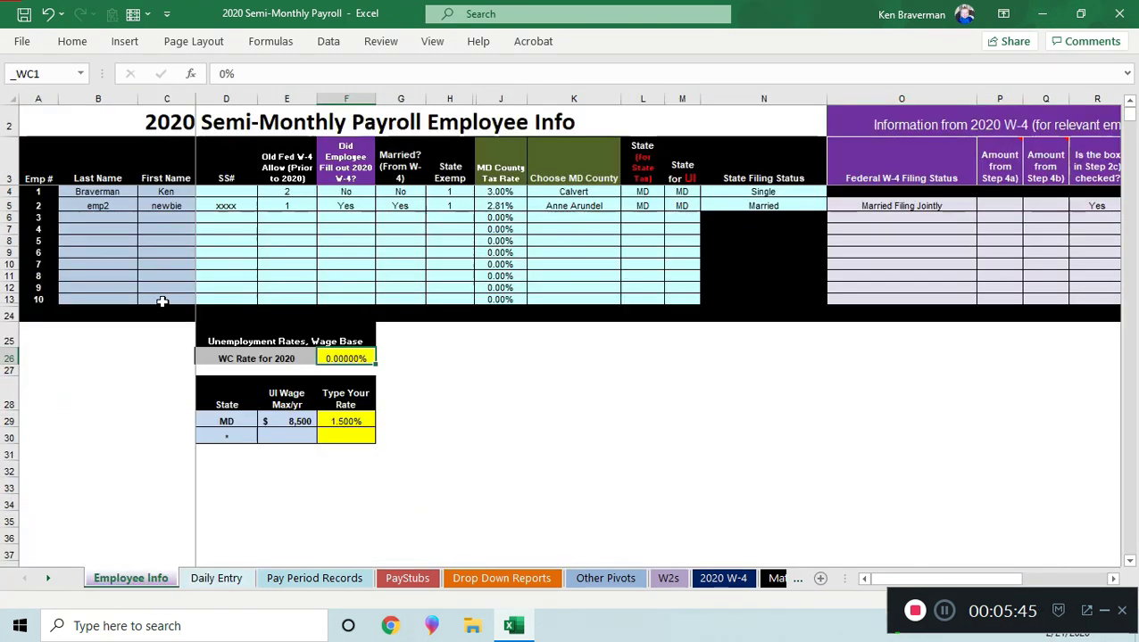
pyautogui.click(215, 580)
pyautogui.scroll(2, 186, 299)
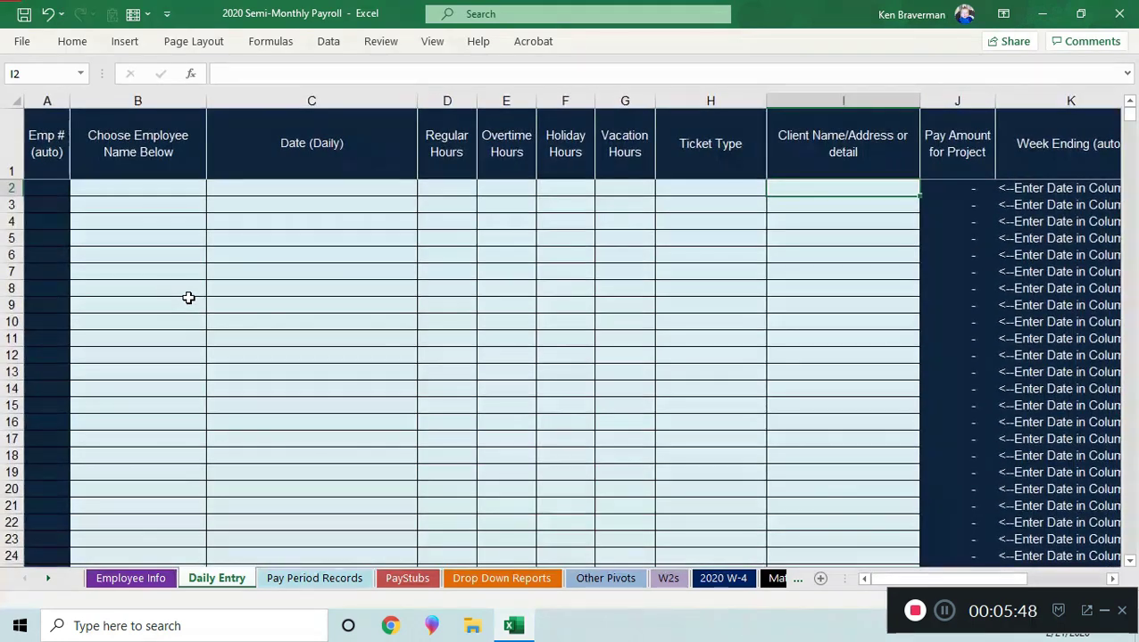
pyautogui.scroll(-2, 402, 342)
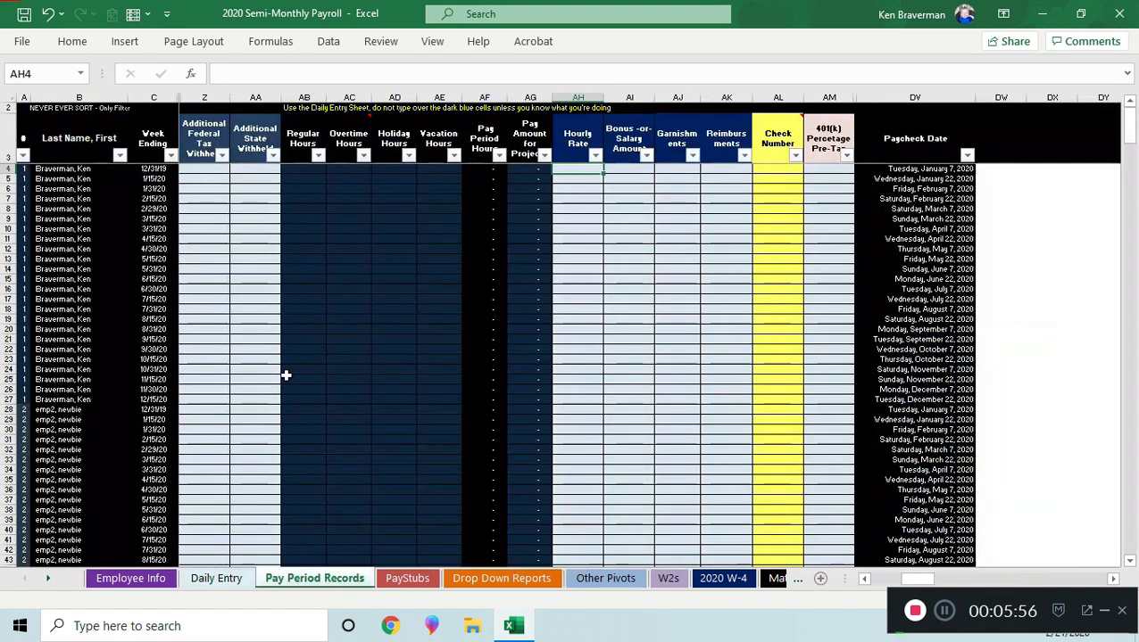
pyautogui.click(332, 578)
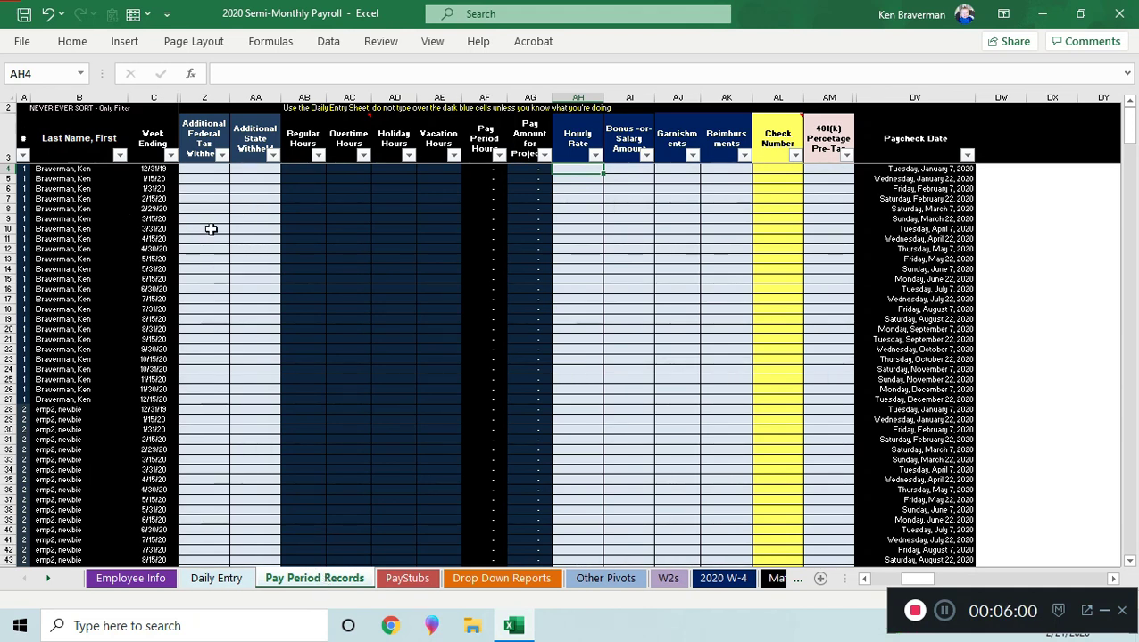
# Enter 9:00 AM as the optional Time in for row 2 of the Daily Entry sheet
pyautogui.click(235, 580)
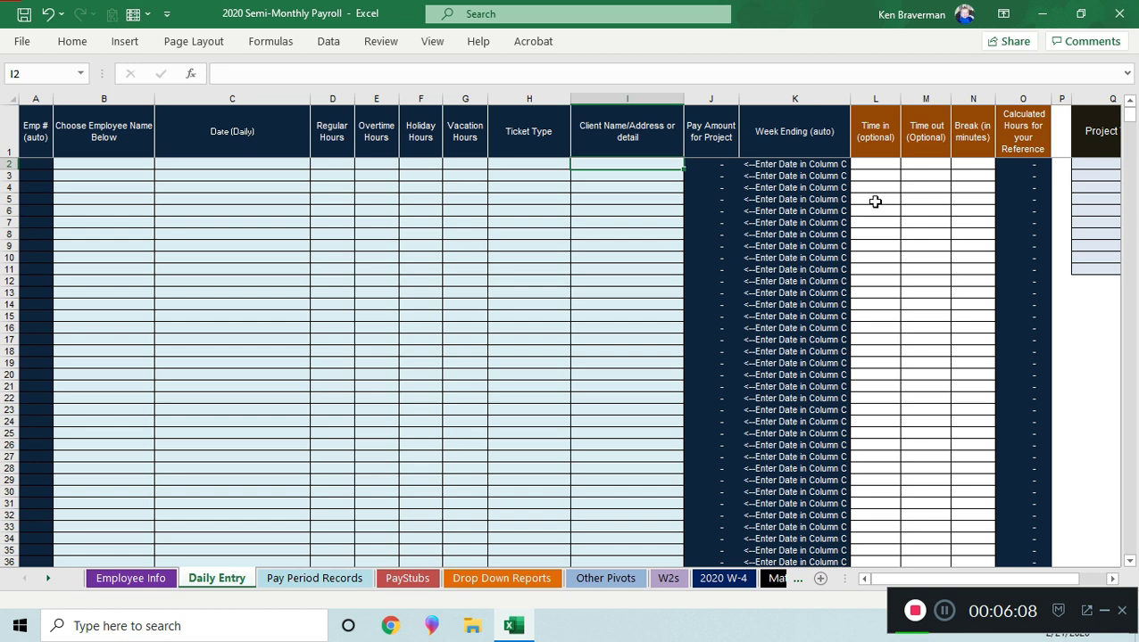
pyautogui.click(890, 163)
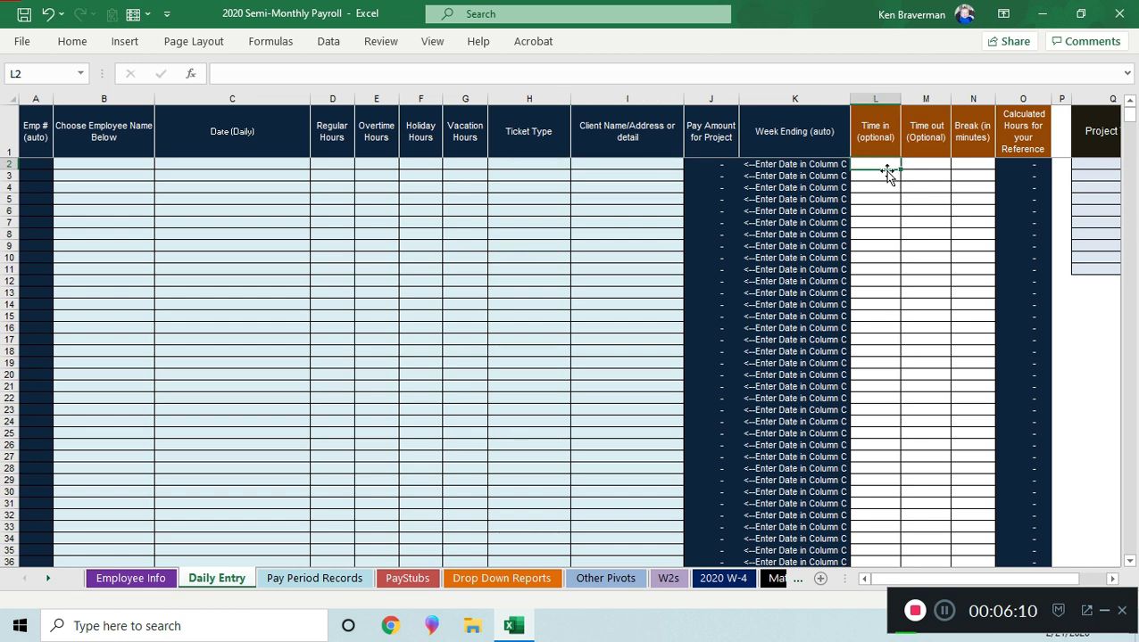
pyautogui.scroll(4, 906, 254)
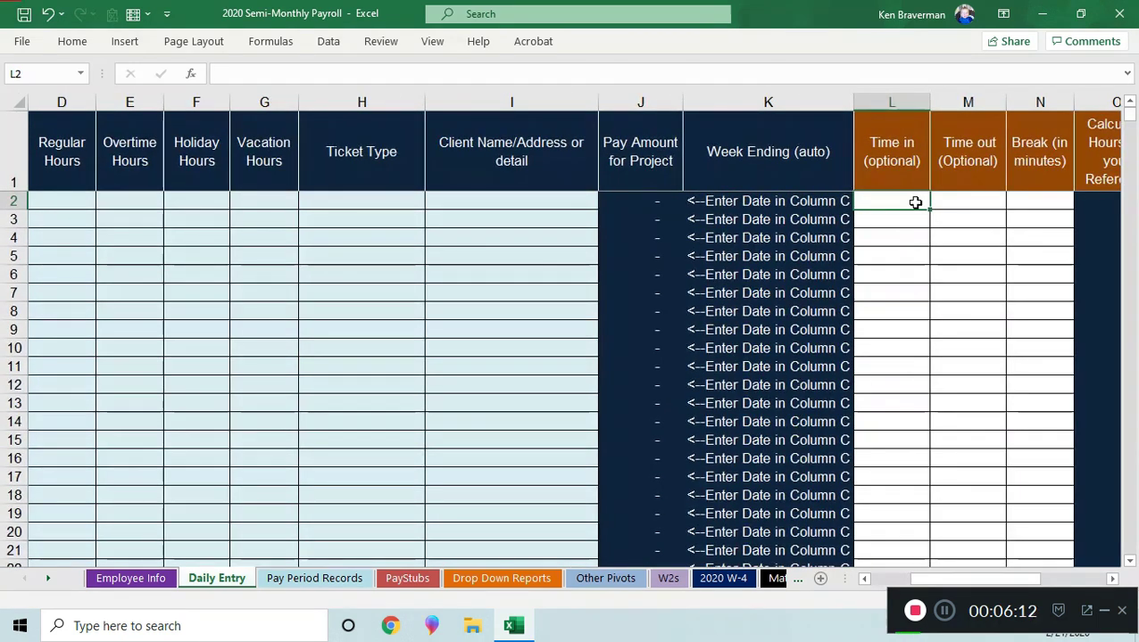
pyautogui.moveTo(907, 100); pyautogui.dragTo(960, 140)
pyautogui.click(884, 213)
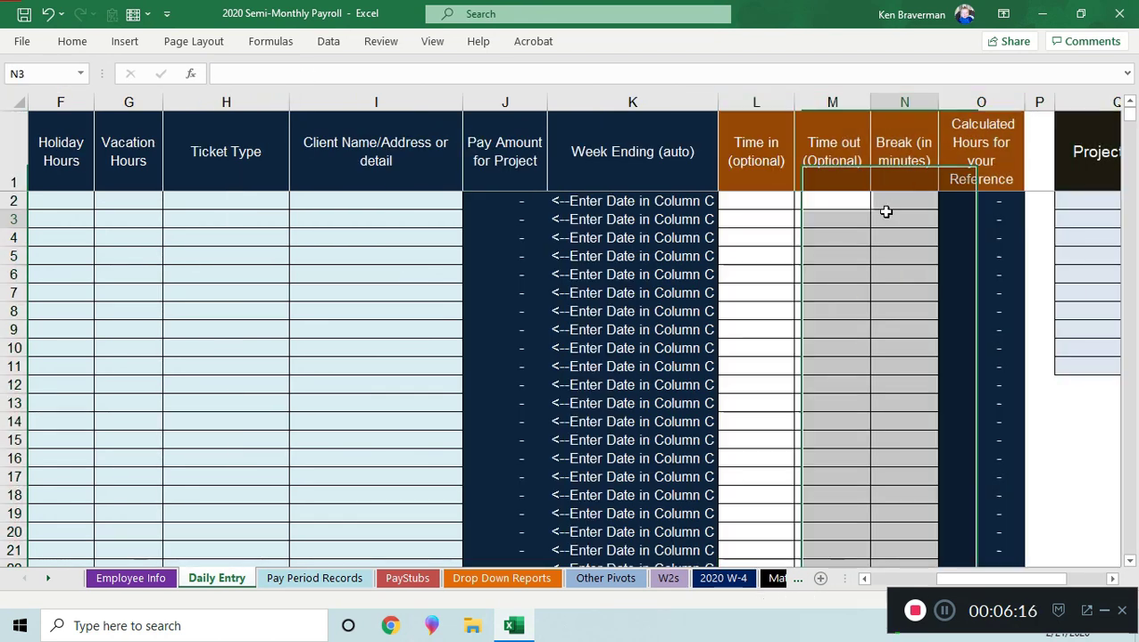
pyautogui.click(765, 199)
pyautogui.write('9')
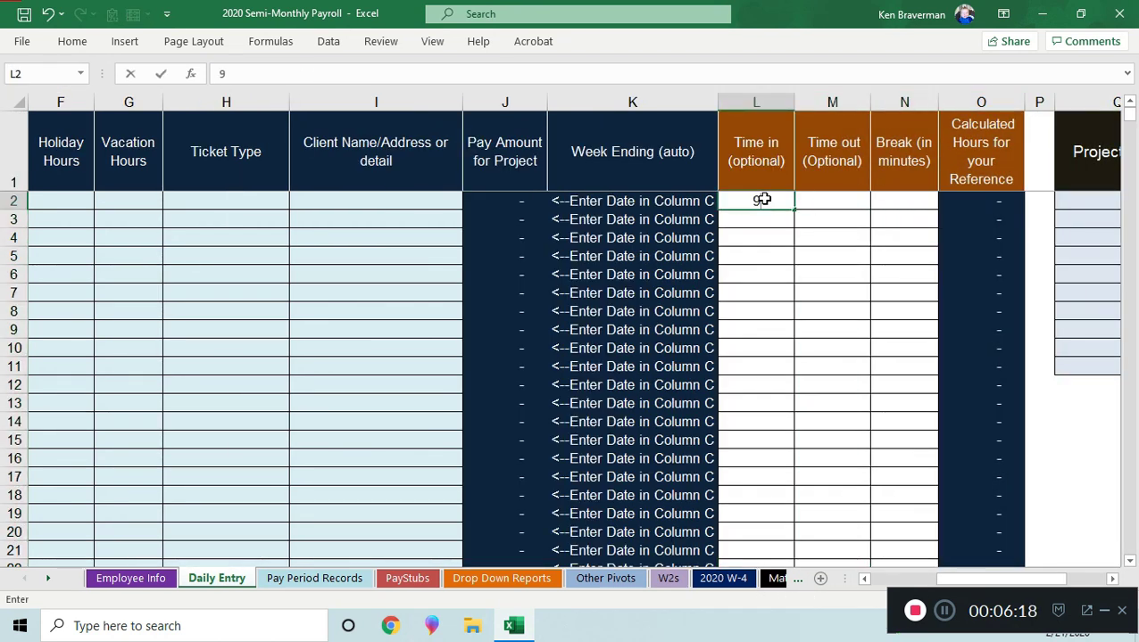
pyautogui.write(':00 AM')
pyautogui.press('Tab')
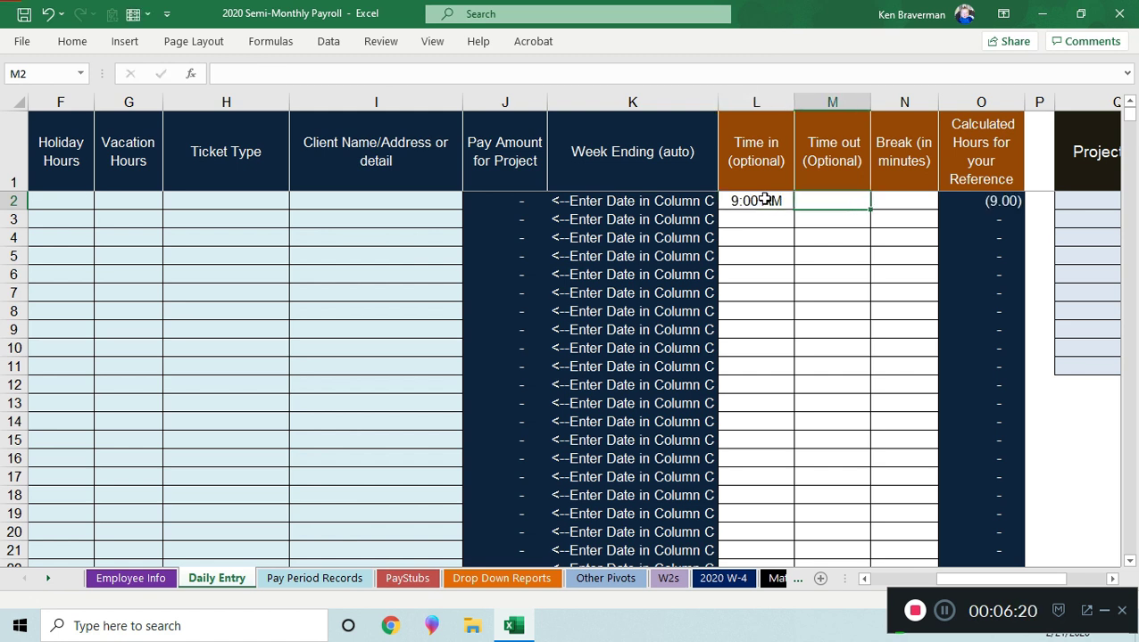
# Enter 5:00 PM as the Time out and 30 minutes as the Break in row 2
pyautogui.write('5:00')
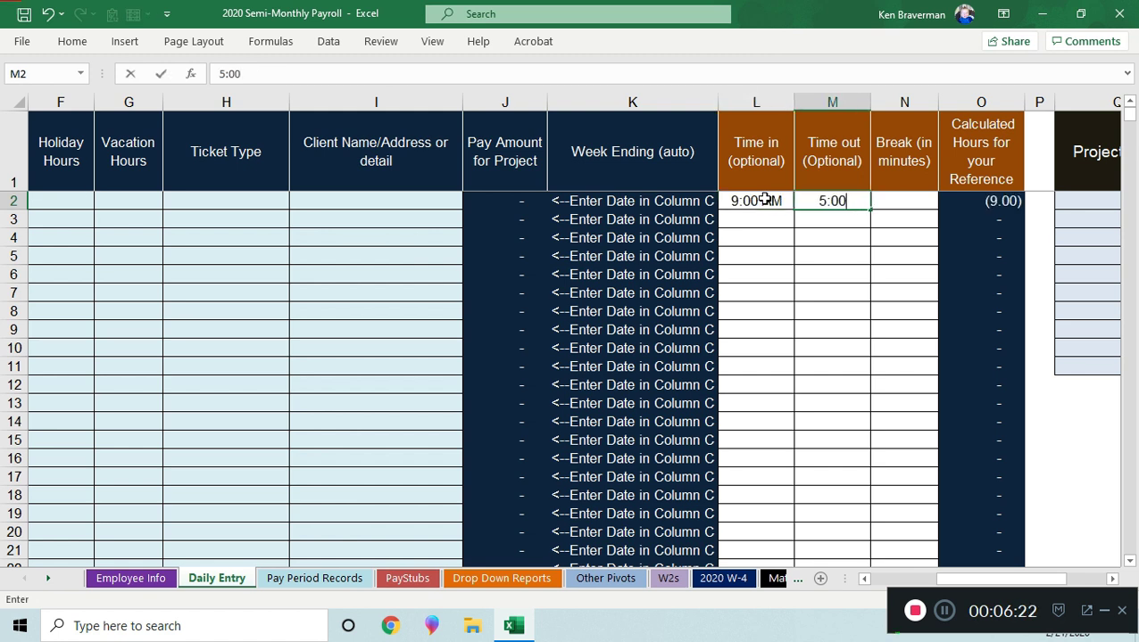
pyautogui.write(' PM')
pyautogui.press('Tab')
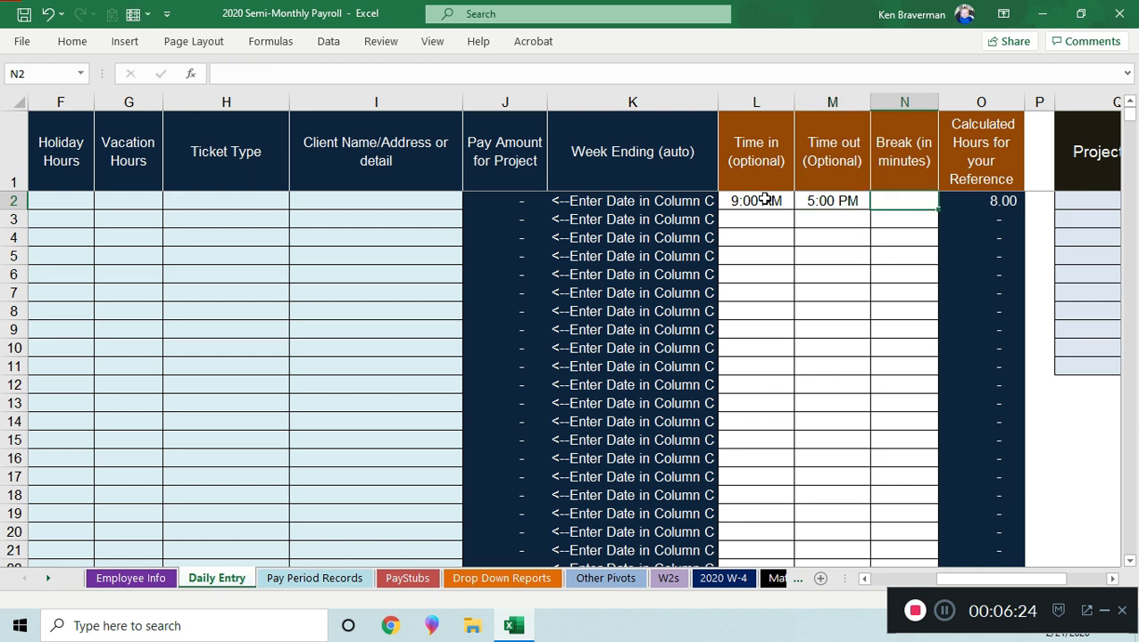
pyautogui.write('30')
pyautogui.press('Return')
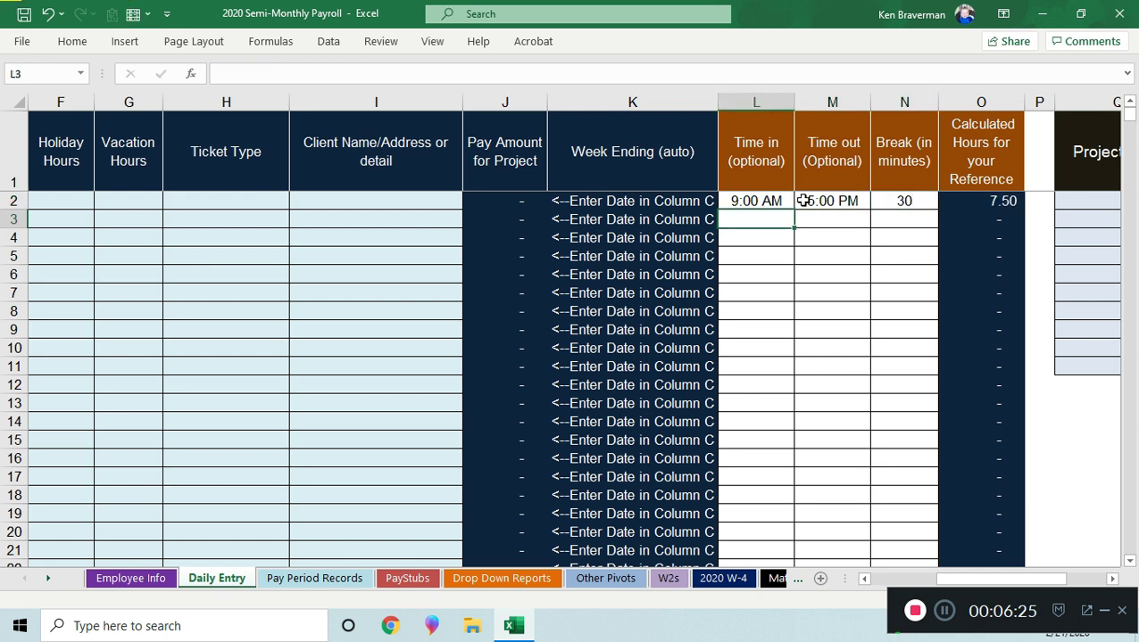
# Check the Calculated Hours for row 2, then clear its Time in, Time out and Break entries
pyautogui.click(984, 204)
pyautogui.moveTo(756, 198); pyautogui.dragTo(900, 198)
pyautogui.press('Delete')
# Hide columns L through O on Daily Entry, from Time in to Calculated Hours
pyautogui.moveTo(761, 96); pyautogui.dragTo(955, 119)
pyautogui.rightClick(803, 305)
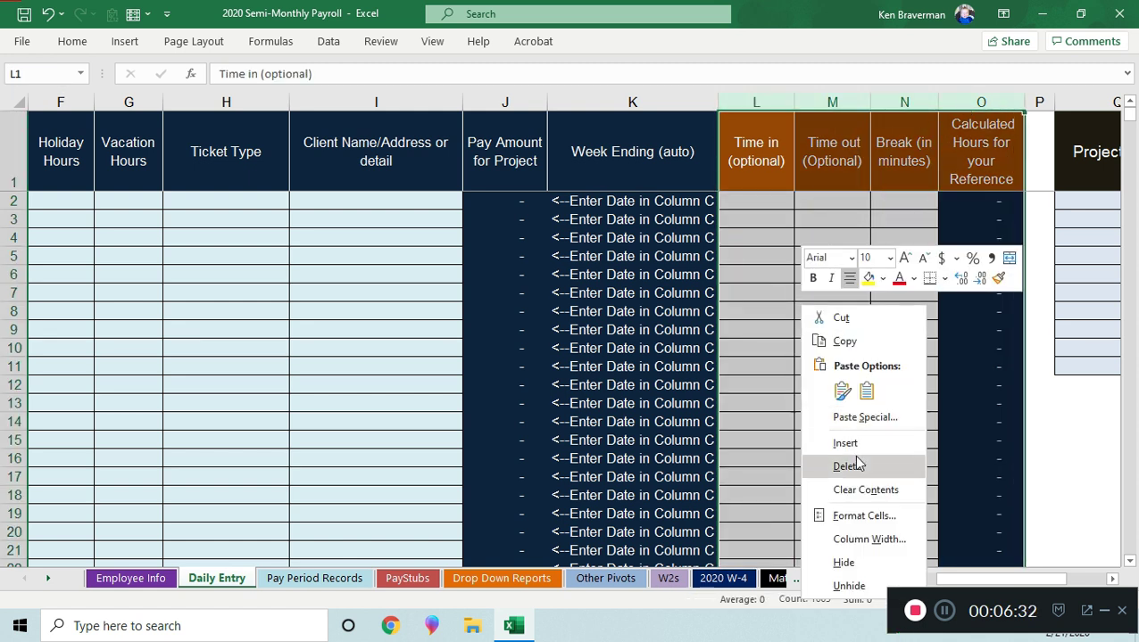
pyautogui.click(843, 562)
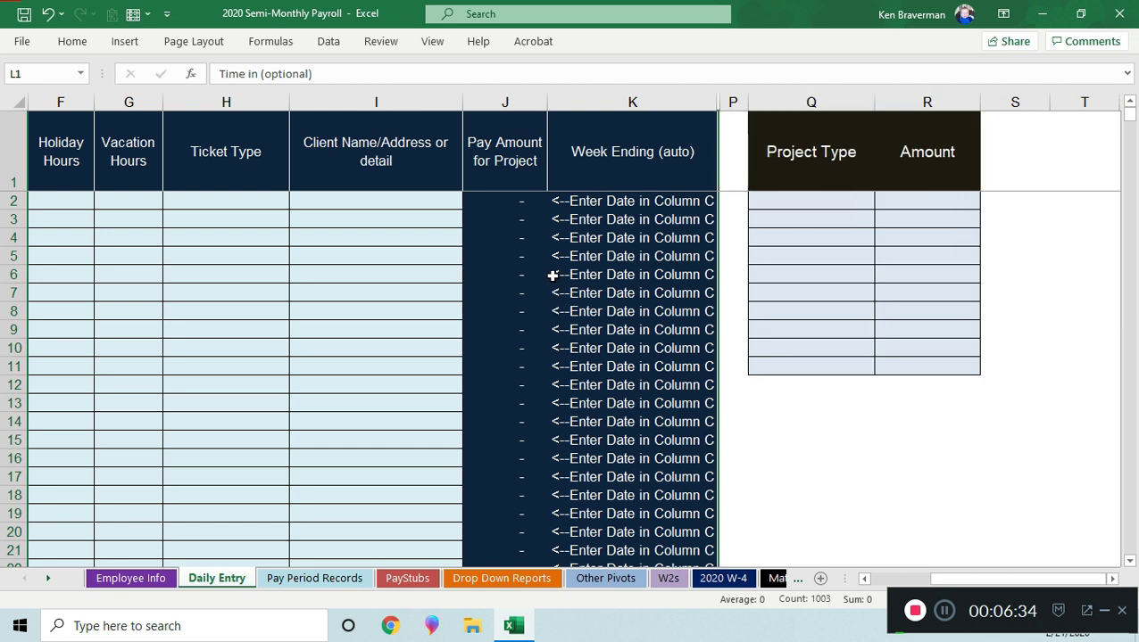
# Enter "proj 1" as the first Project Type in cell Q2 of the Daily Entry sheet
pyautogui.click(549, 273)
pyautogui.scroll(-1, 342, 250)
pyautogui.scroll(-1, 344, 250)
pyautogui.click(679, 194)
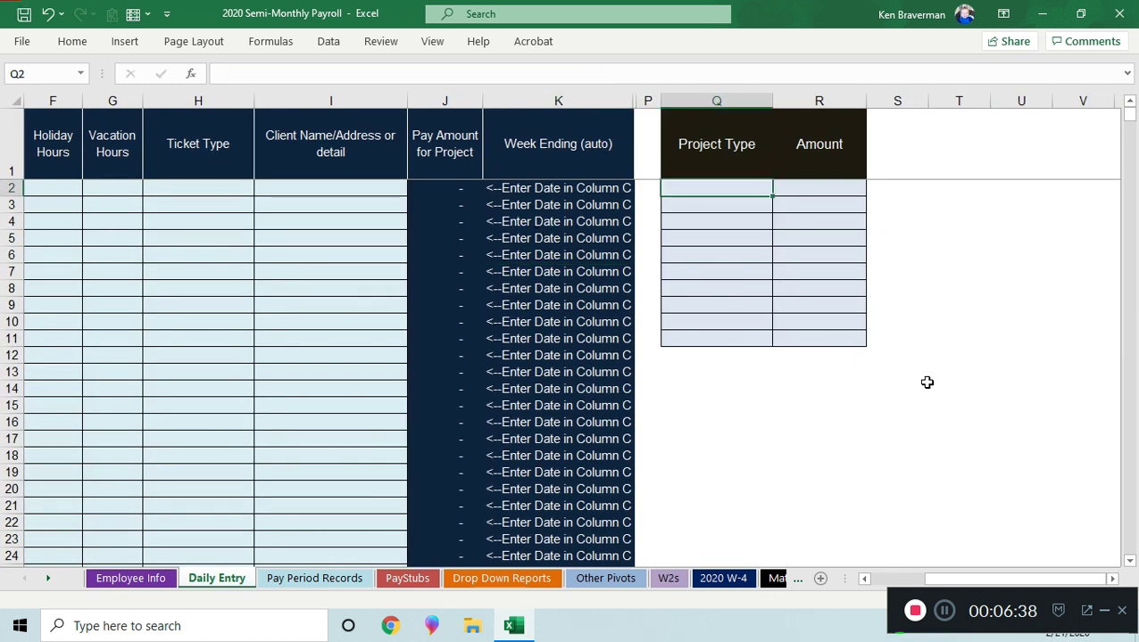
pyautogui.write('prjo')
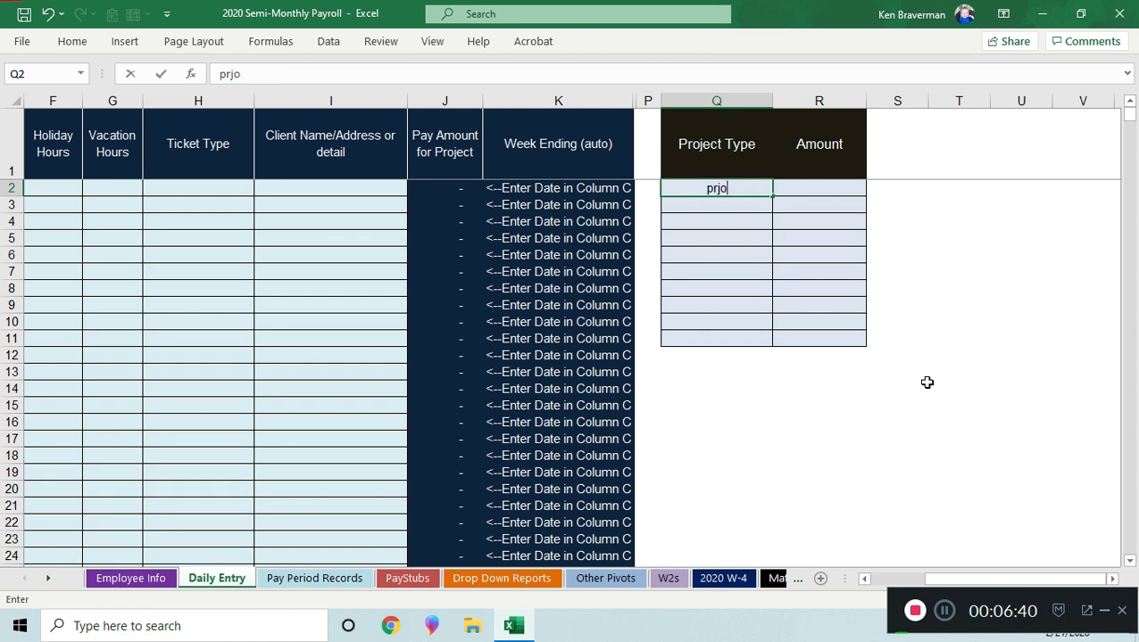
pyautogui.write('j 1')
pyautogui.press('Return')
pyautogui.press('Up')
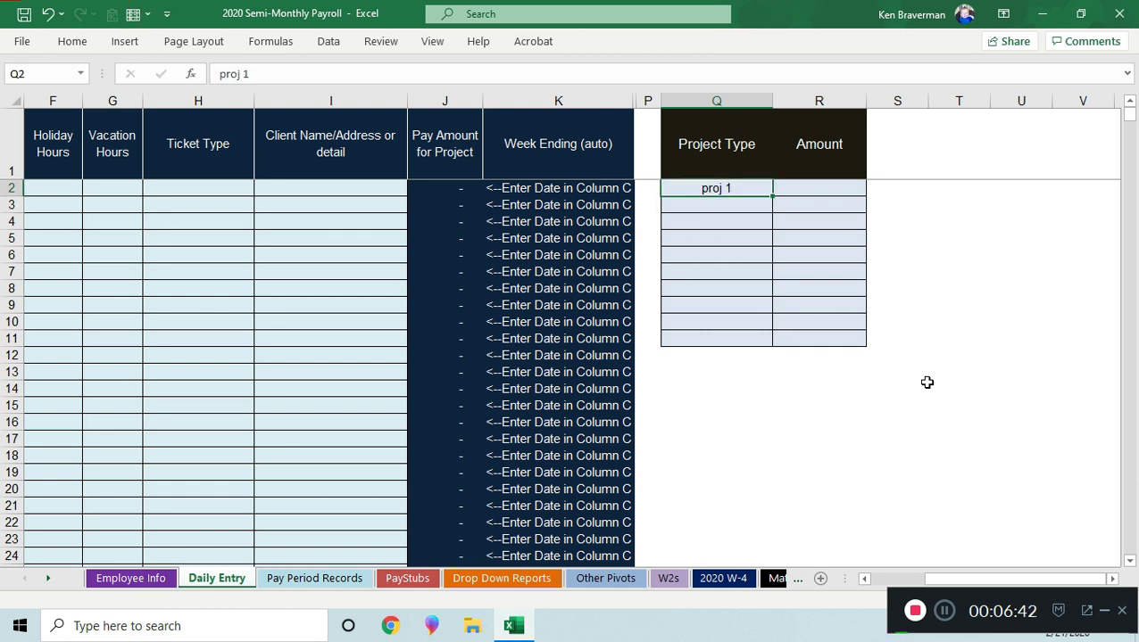
# Fill the Project Type from Q2 down to Q3 and edit the copy to read "proj 12"
pyautogui.hotkey('shift', 'Down')
pyautogui.hotkey('ctrl', 'd')
pyautogui.press('Down')
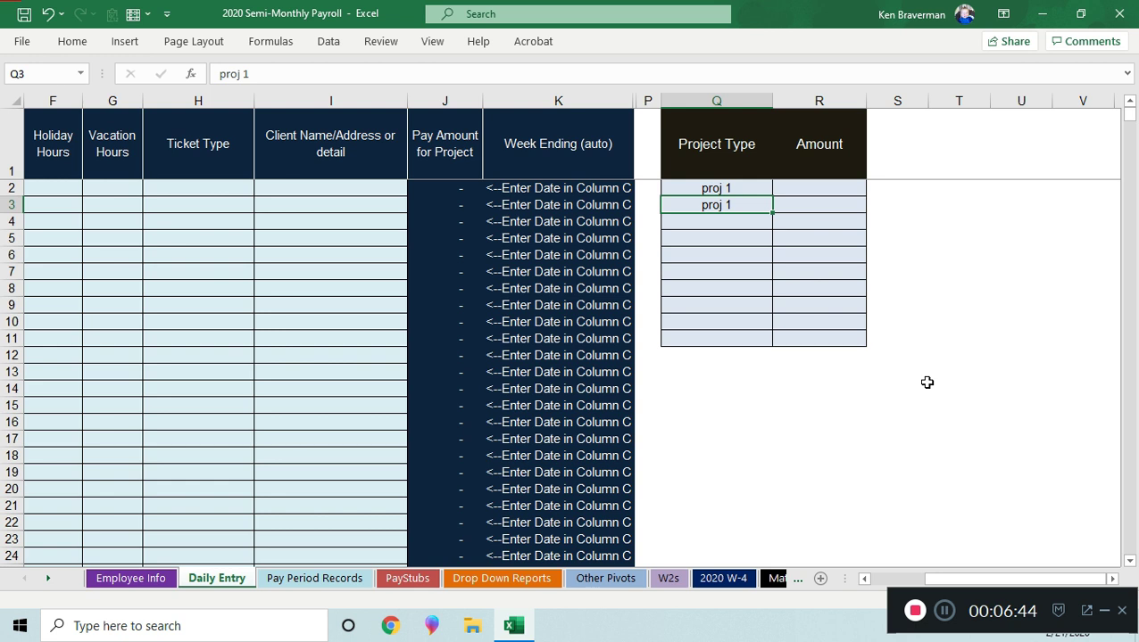
pyautogui.press('F2')
pyautogui.write('2')
pyautogui.press('Return')
# Enter the project Amounts of 500 in R2 and 30 in R3
pyautogui.press('Right')
pyautogui.press('Up')
pyautogui.press('Up')
pyautogui.write('500')
pyautogui.press('Return')
pyautogui.write('30')
pyautogui.press('Return')
# Choose the first listed employee in row 2 of Daily Entry and fill the name down to row 7
pyautogui.moveTo(982, 586); pyautogui.dragTo(727, 594)
pyautogui.scroll(-1, 335, 381)
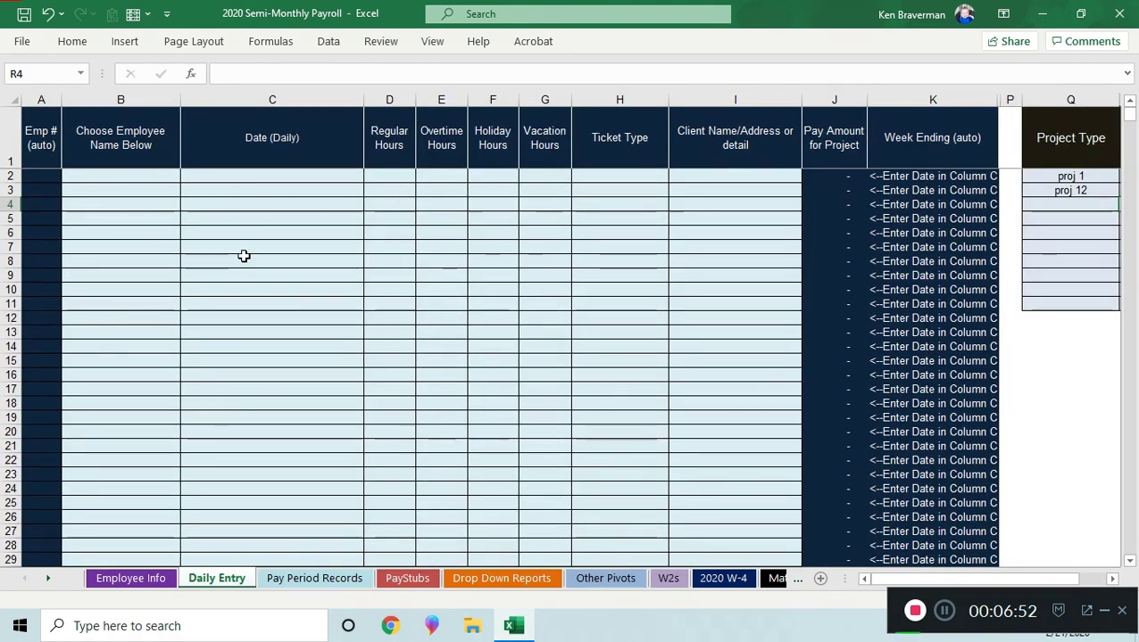
pyautogui.click(118, 175)
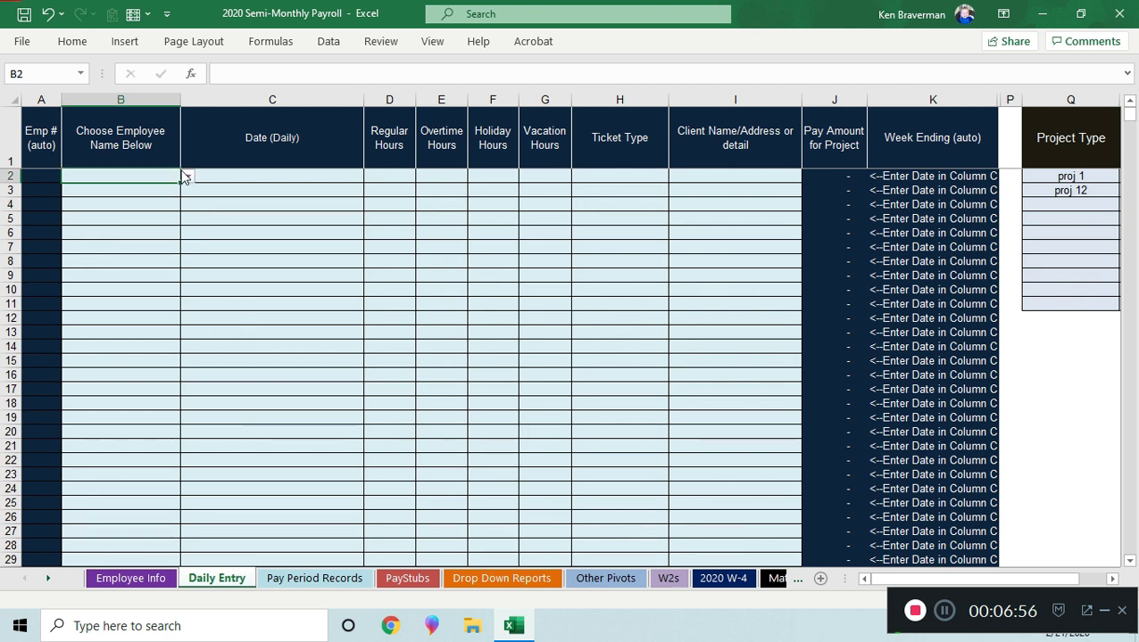
pyautogui.click(186, 176)
pyautogui.click(174, 190)
pyautogui.moveTo(143, 176); pyautogui.dragTo(164, 256)
pyautogui.hotkey('ctrl', 'd')
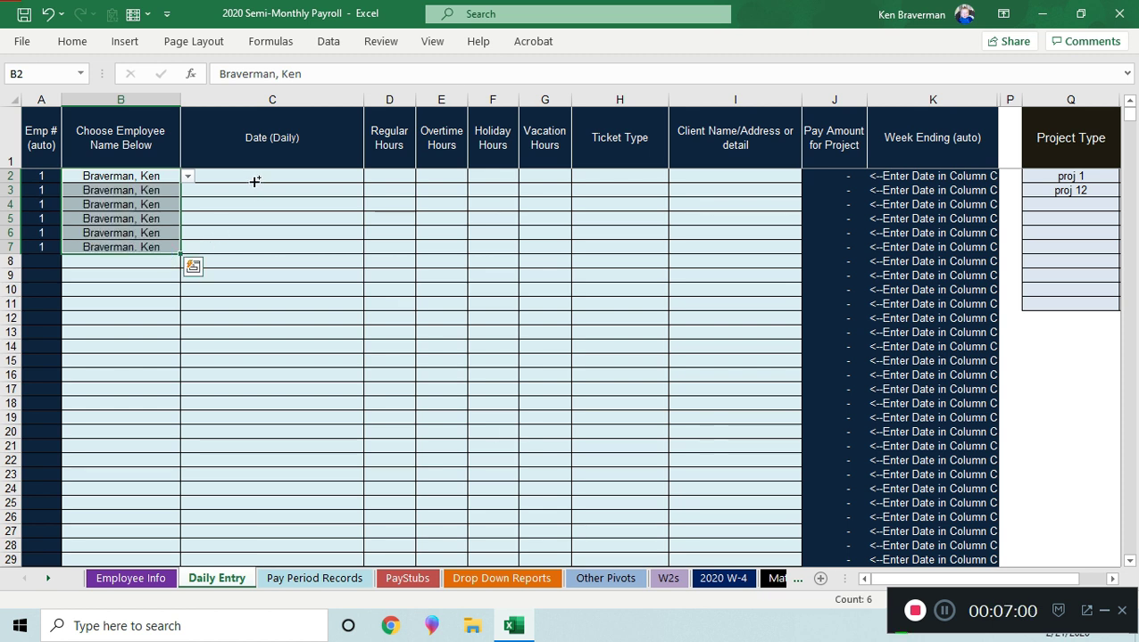
# Enter 12/25/2019 as the date in C2 and fill C3 to C7 with the following days using =C2+1
pyautogui.click(304, 172)
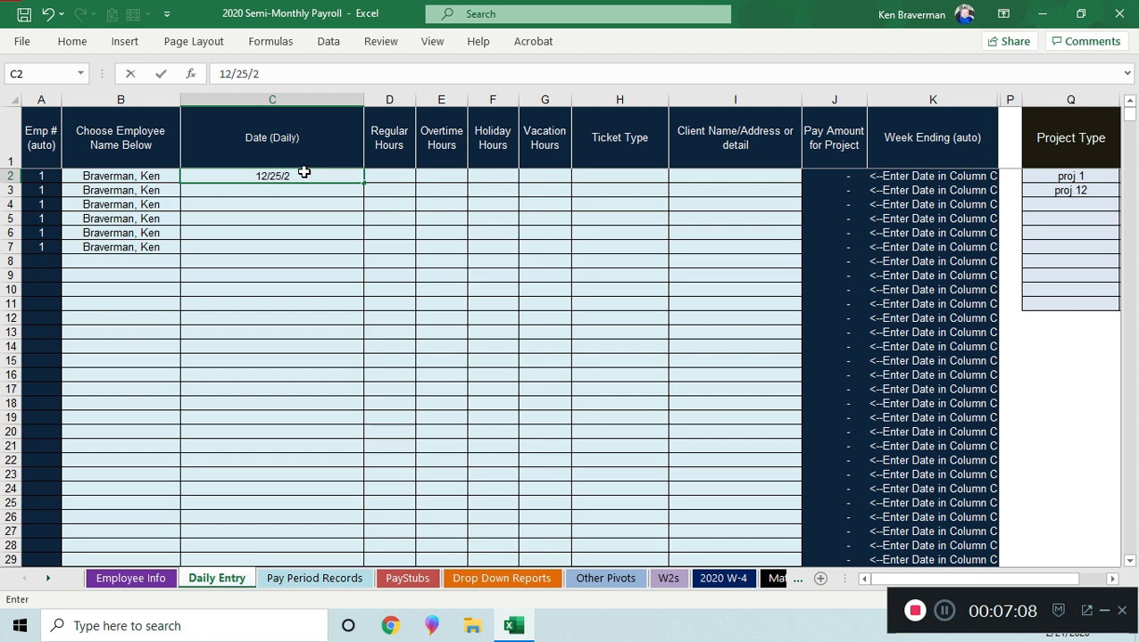
pyautogui.press('Return')
pyautogui.write('=')
pyautogui.click(303, 176)
pyautogui.write('++')
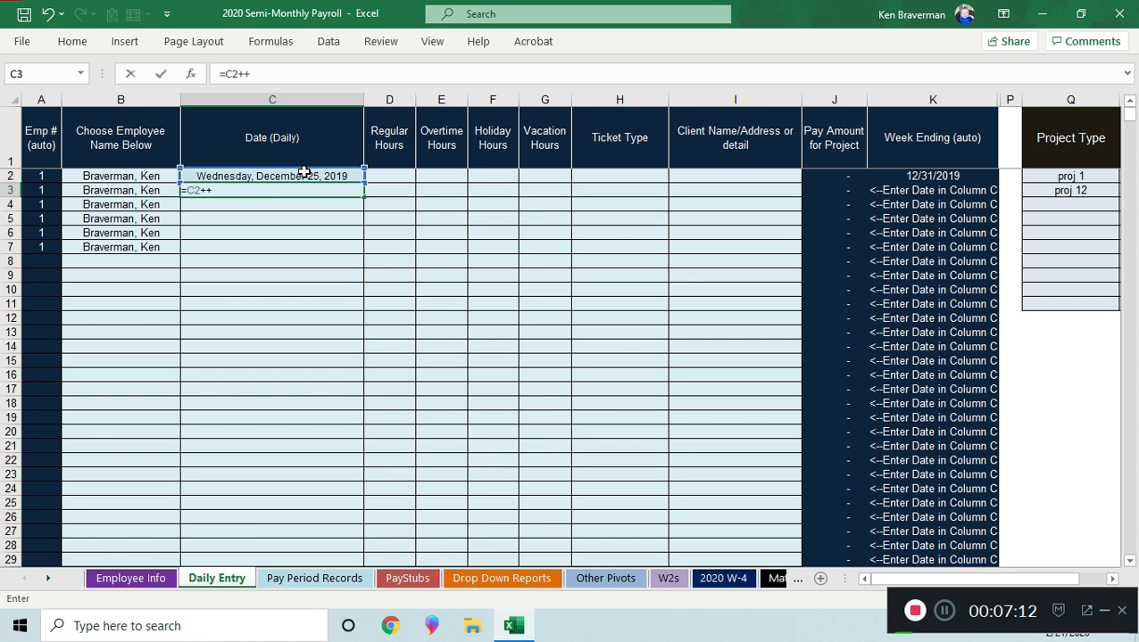
pyautogui.press('Return')
pyautogui.click(349, 191)
pyautogui.moveTo(365, 194); pyautogui.dragTo(366, 252)
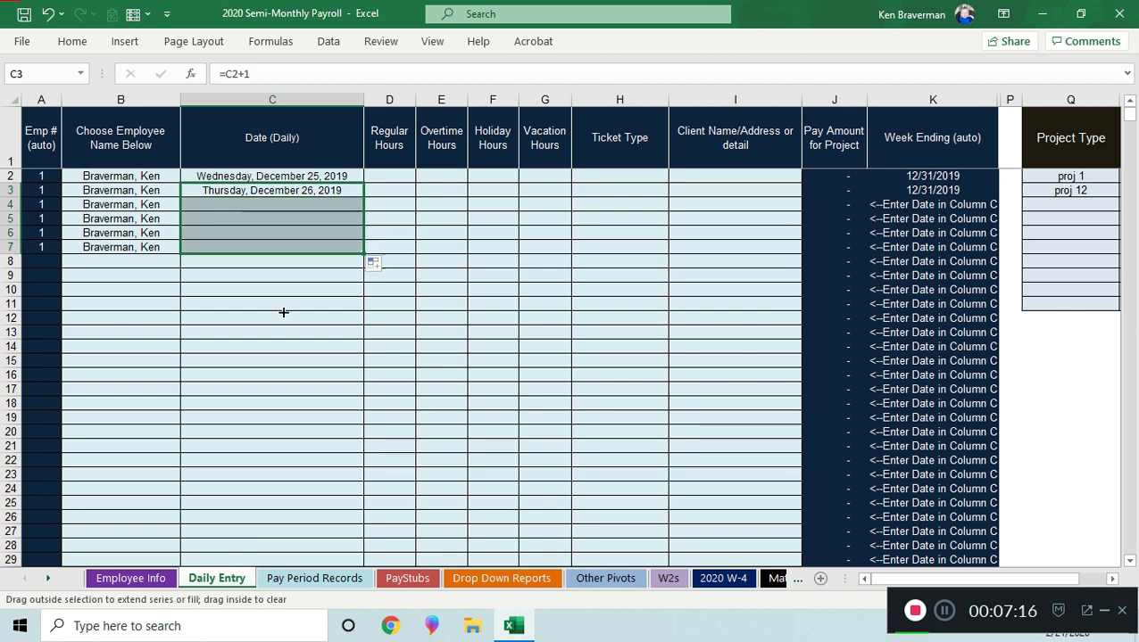
pyautogui.click(282, 316)
pyautogui.click(28, 93)
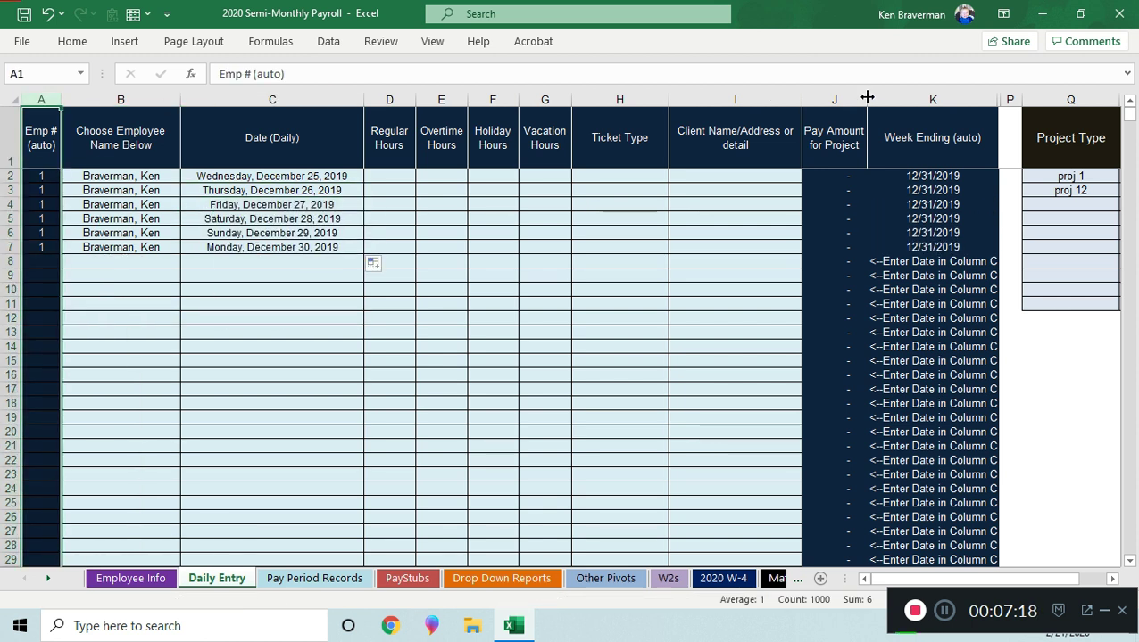
pyautogui.moveTo(892, 93); pyautogui.dragTo(903, 89)
pyautogui.click(722, 219)
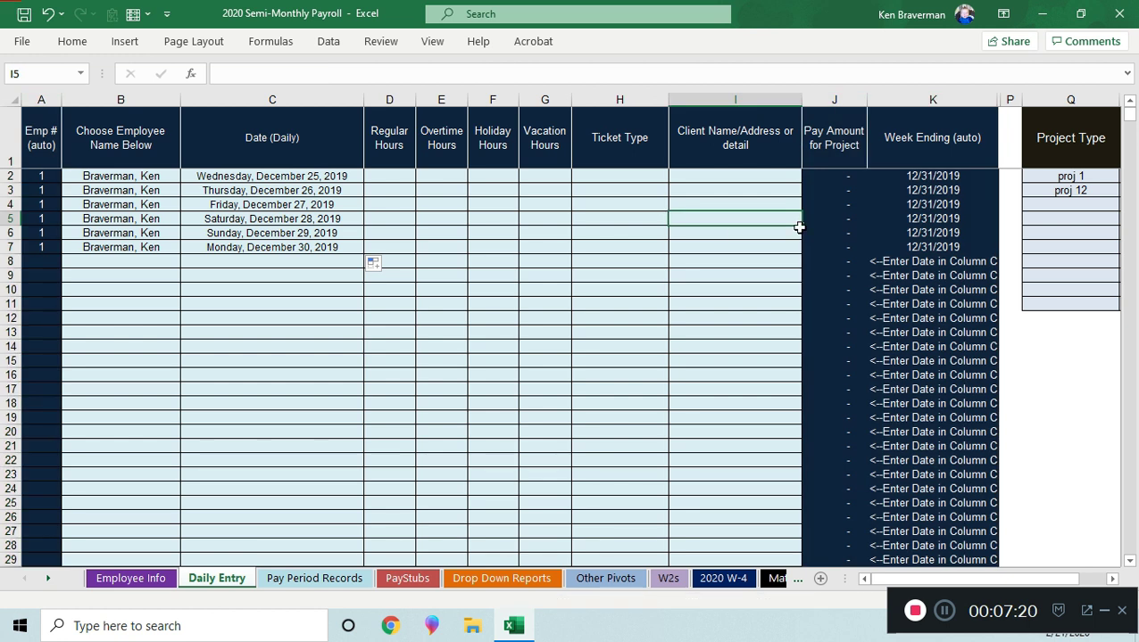
pyautogui.moveTo(1084, 175); pyautogui.dragTo(1095, 243)
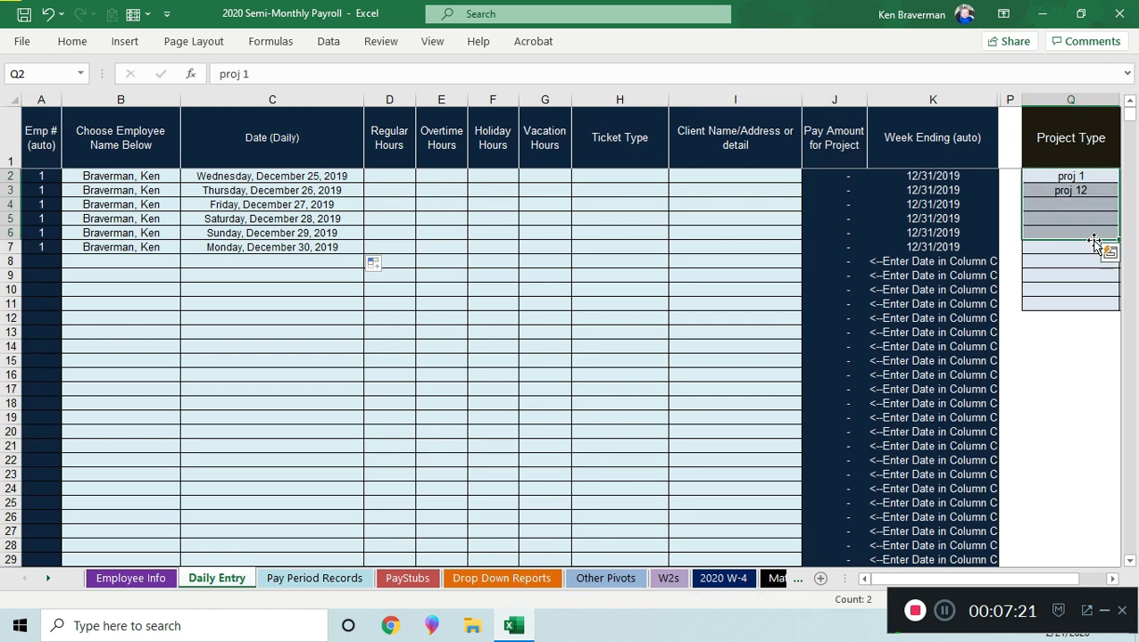
pyautogui.click(589, 298)
# Enter 8 Regular Hours in row 2, plus Overtime Hours of 8 in rows 3 to 6 and 5 in row 7
pyautogui.click(390, 180)
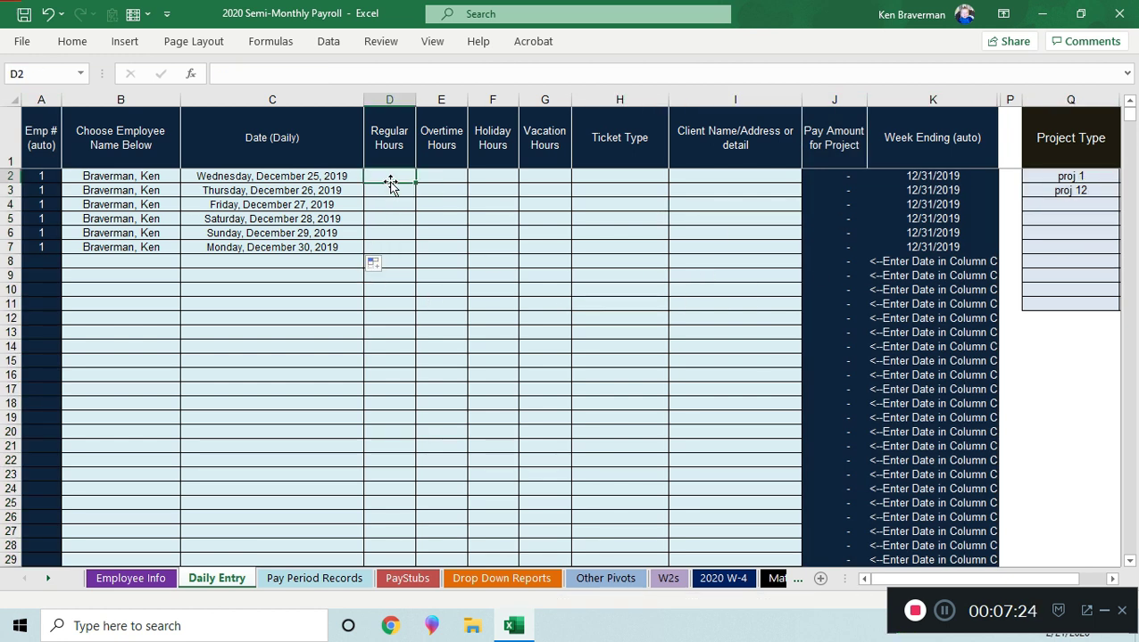
pyautogui.press('Down')
pyautogui.press('Right')
pyautogui.press('Down')
pyautogui.write('8')
pyautogui.press('Return')
pyautogui.write('8')
pyautogui.press('Return')
pyautogui.write('8')
pyautogui.press('Return')
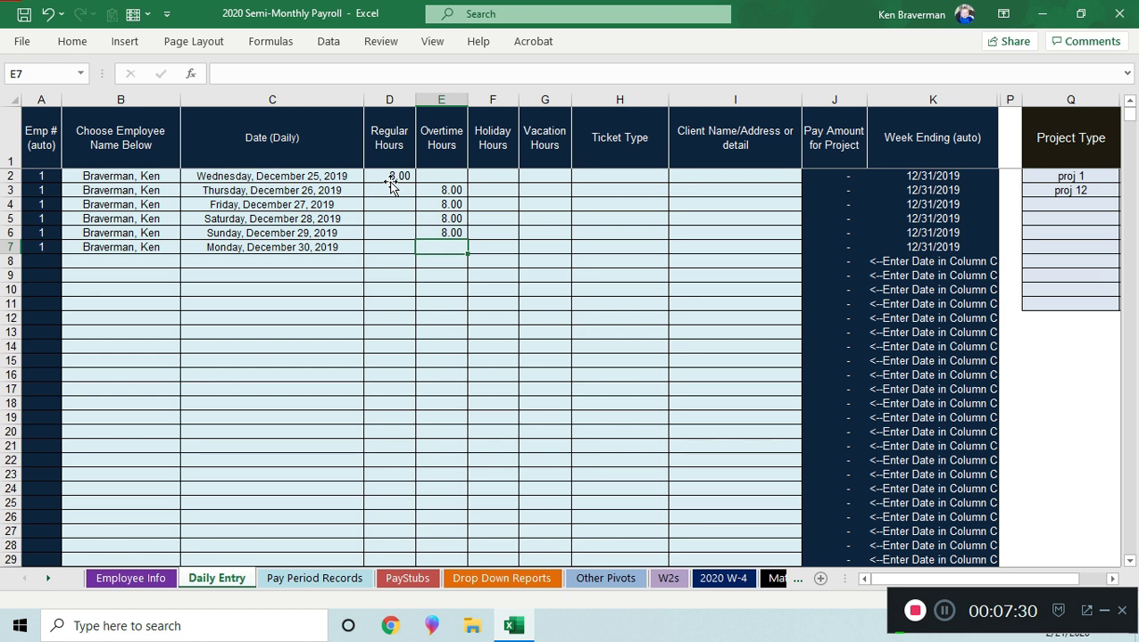
pyautogui.write('5')
pyautogui.press('Return')
# Set the Ticket Type in row 2 to proj 1
pyautogui.click(615, 175)
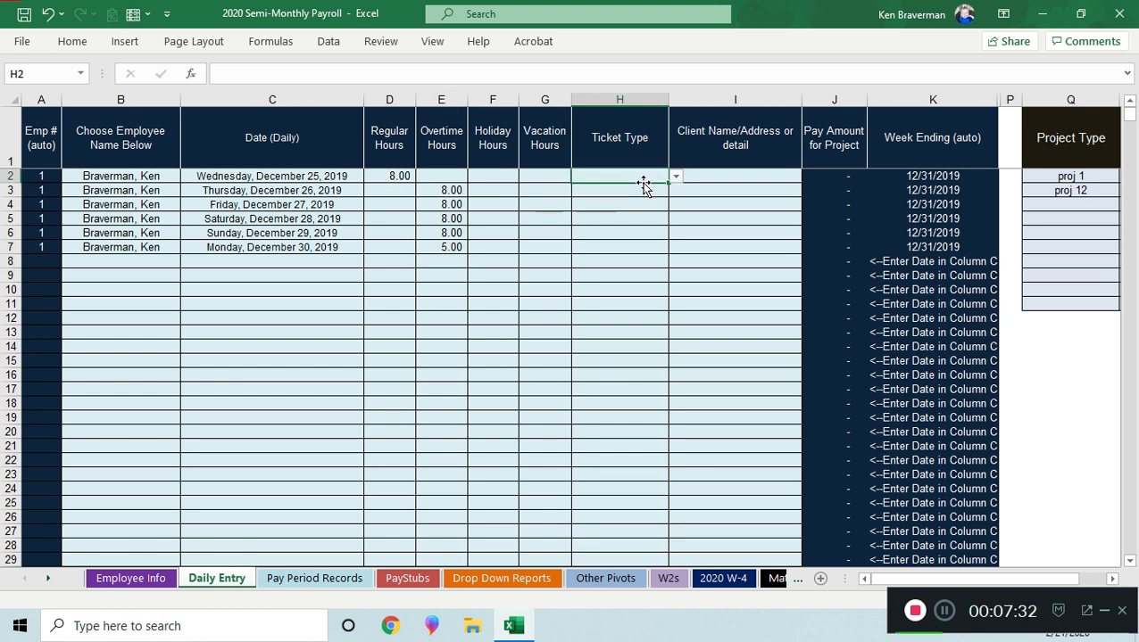
pyautogui.click(676, 176)
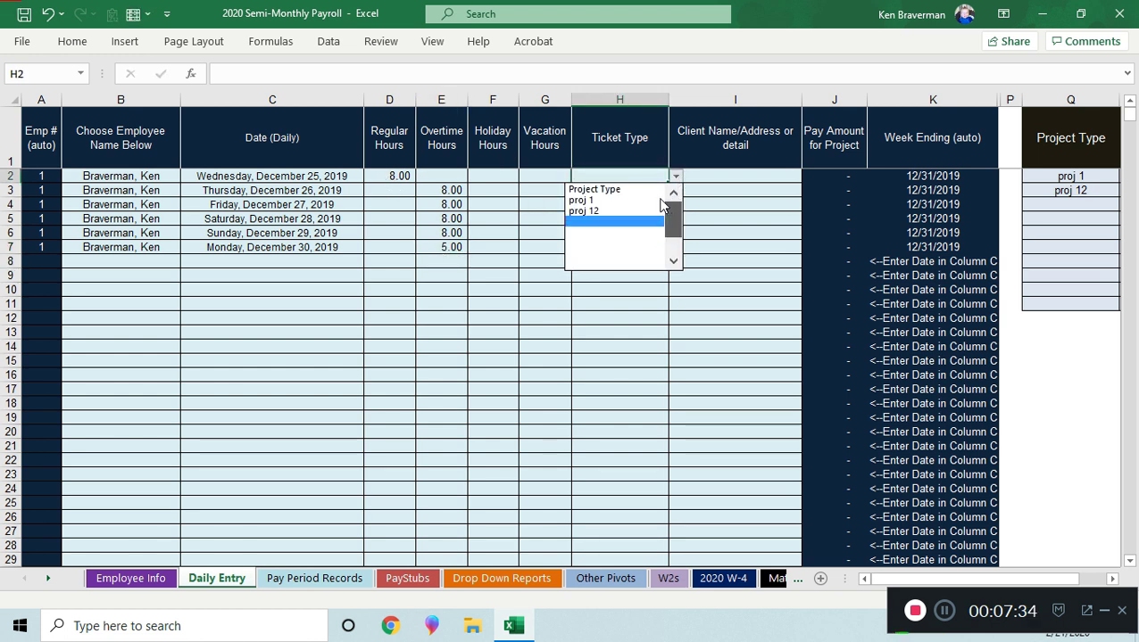
pyautogui.click(627, 201)
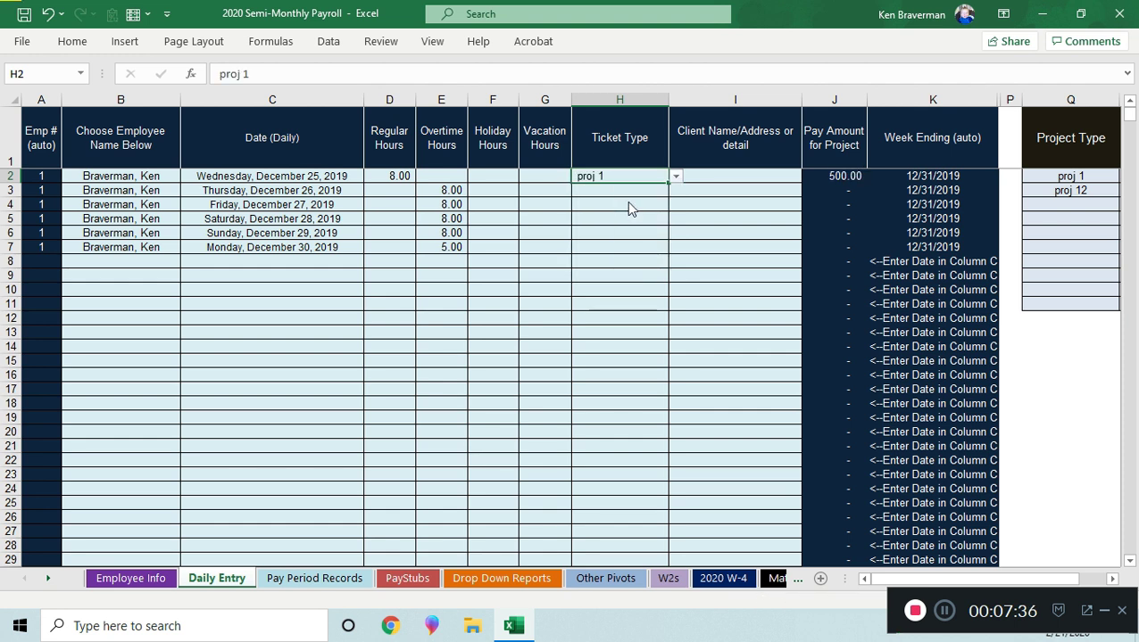
# Copy the two Project Type entries one row down as values into Q3 and Q4, and clear Q2
pyautogui.click(1071, 178)
pyautogui.moveTo(1070, 179); pyautogui.dragTo(1074, 186)
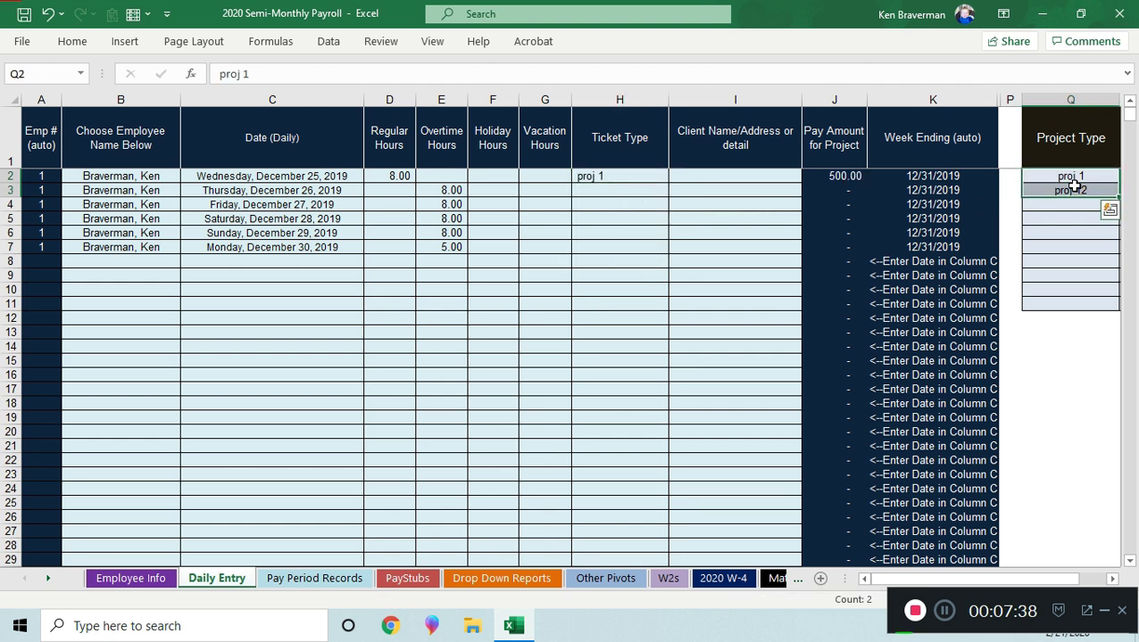
pyautogui.hotkey('ctrl', 'c')
pyautogui.click(1067, 190)
pyautogui.rightClick(1066, 190)
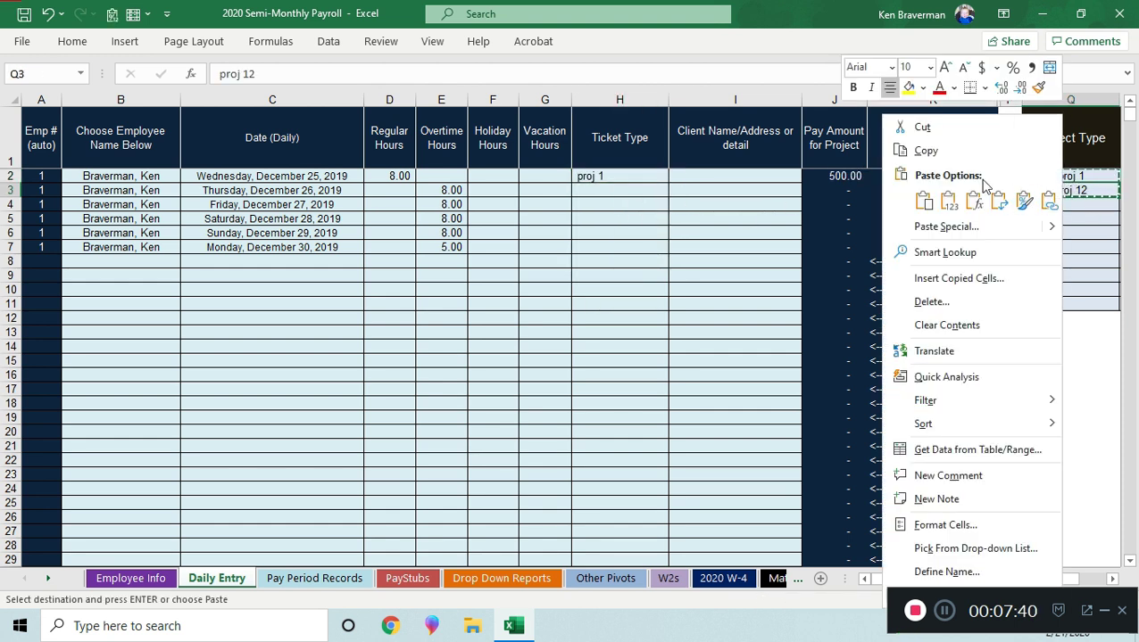
pyautogui.click(948, 200)
pyautogui.click(1075, 177)
pyautogui.press('Delete')
pyautogui.press('Return')
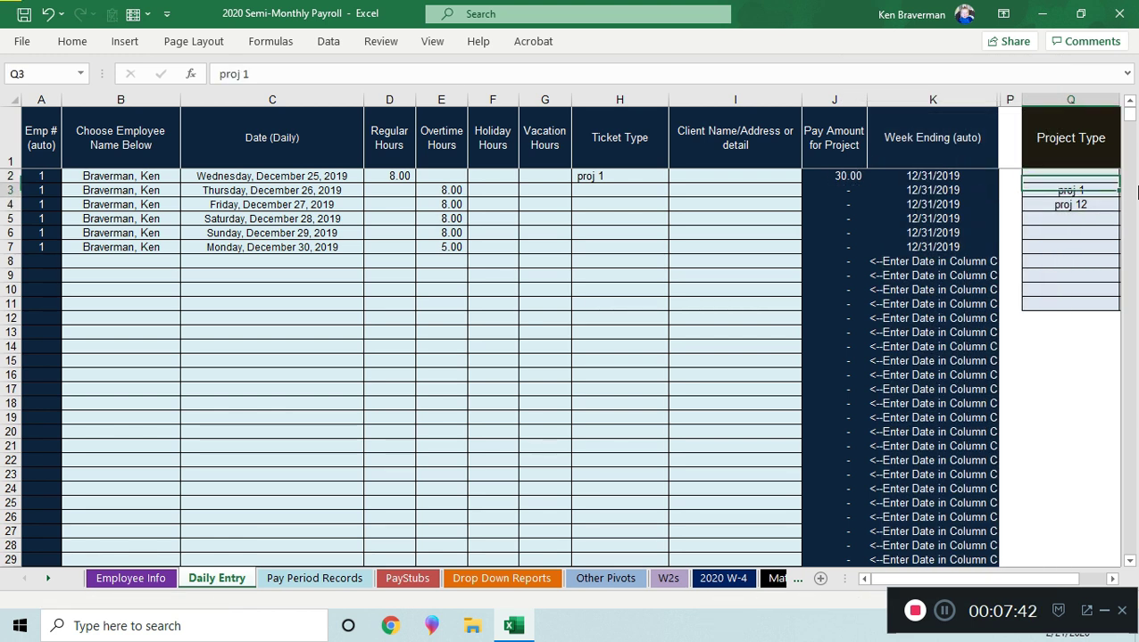
# Set the Ticket Type in row 3 to proj 12 and check the Pay Amount for Project formula in that row
pyautogui.click(652, 189)
pyautogui.click(675, 190)
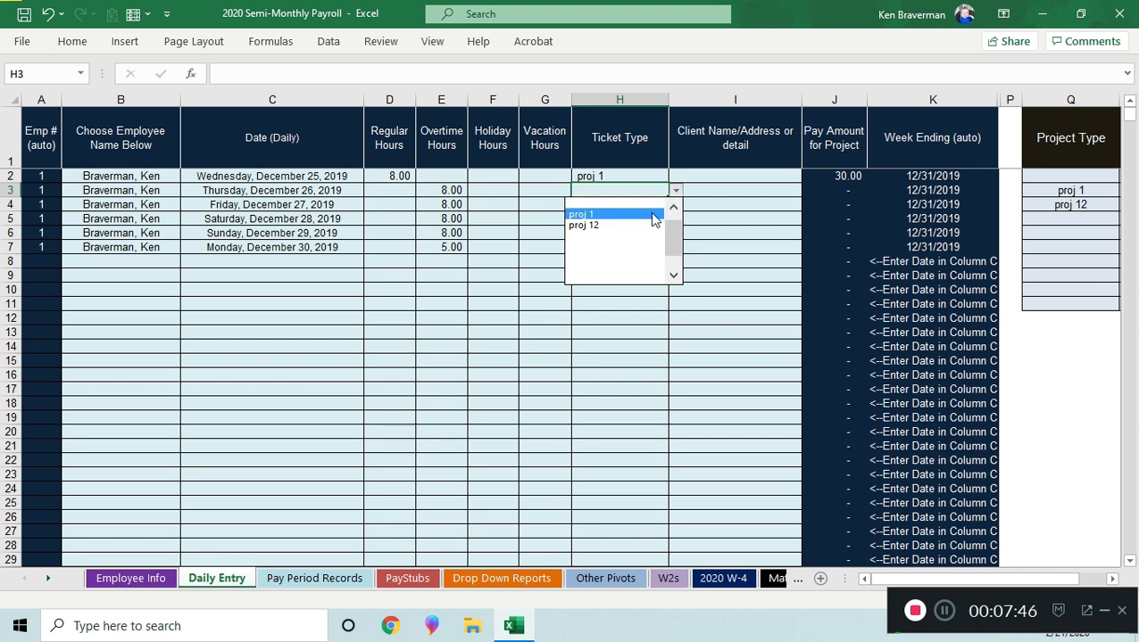
pyautogui.click(649, 230)
pyautogui.click(677, 192)
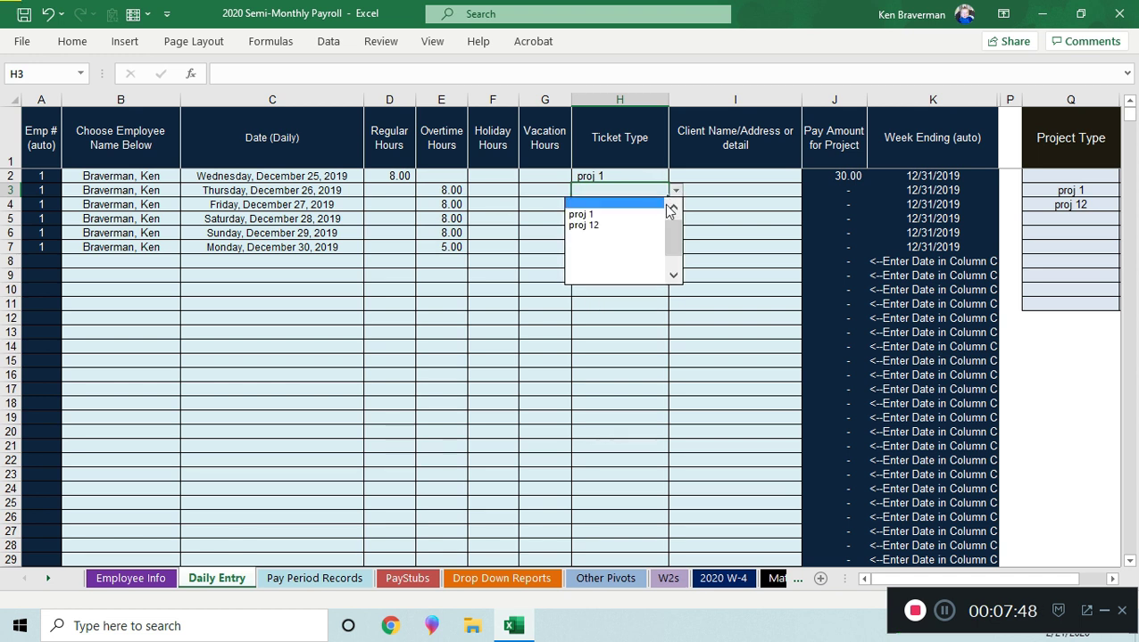
pyautogui.click(661, 225)
pyautogui.click(682, 299)
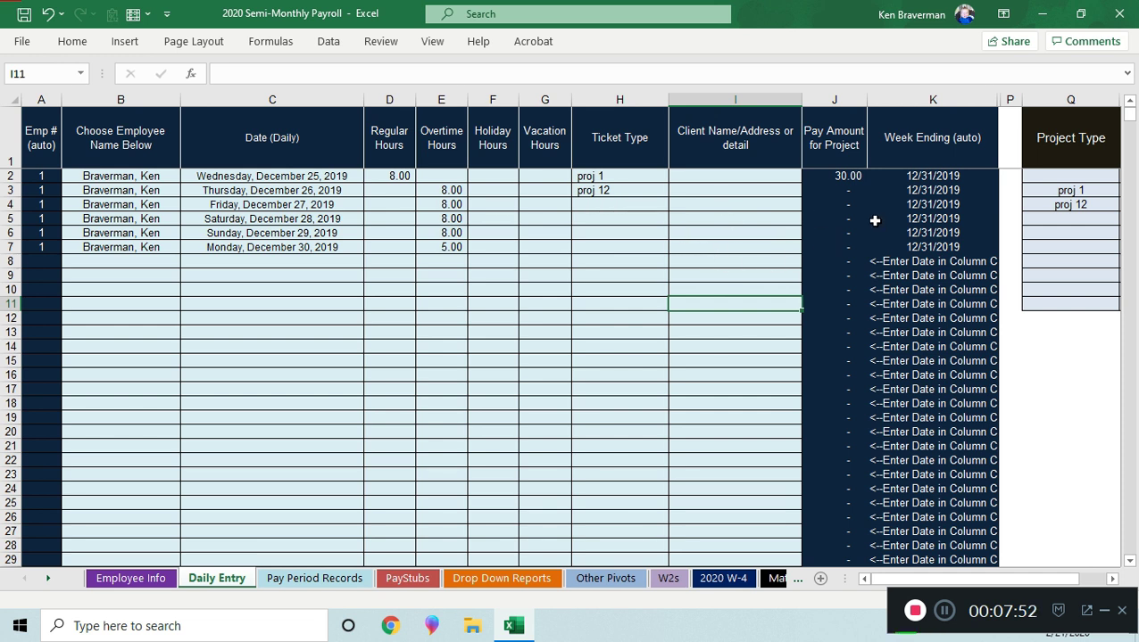
pyautogui.click(612, 194)
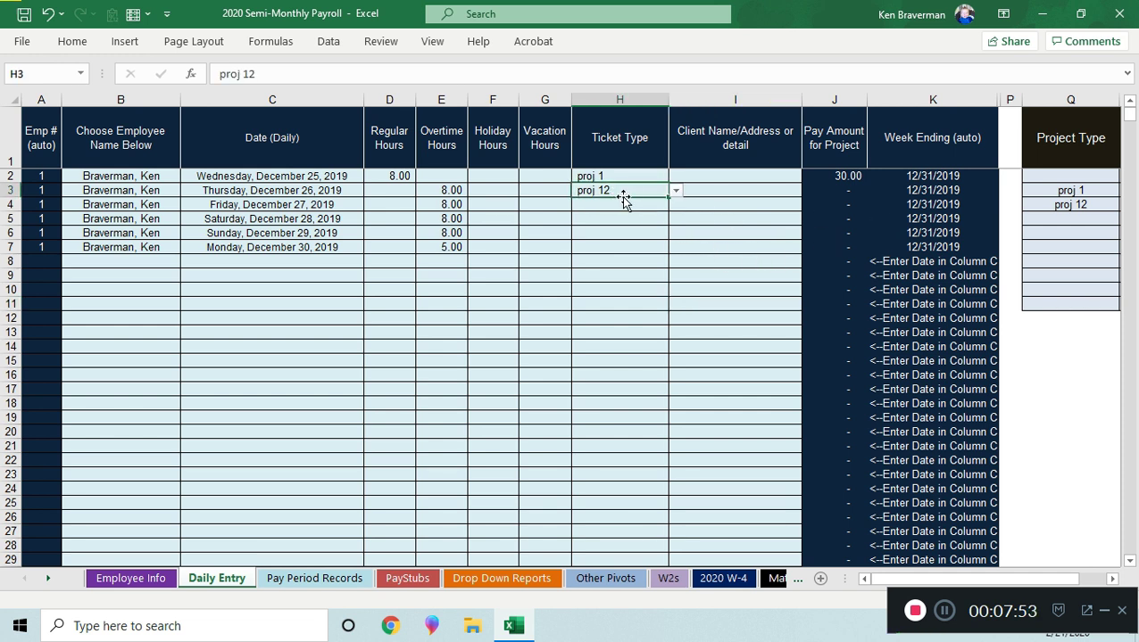
pyautogui.click(833, 190)
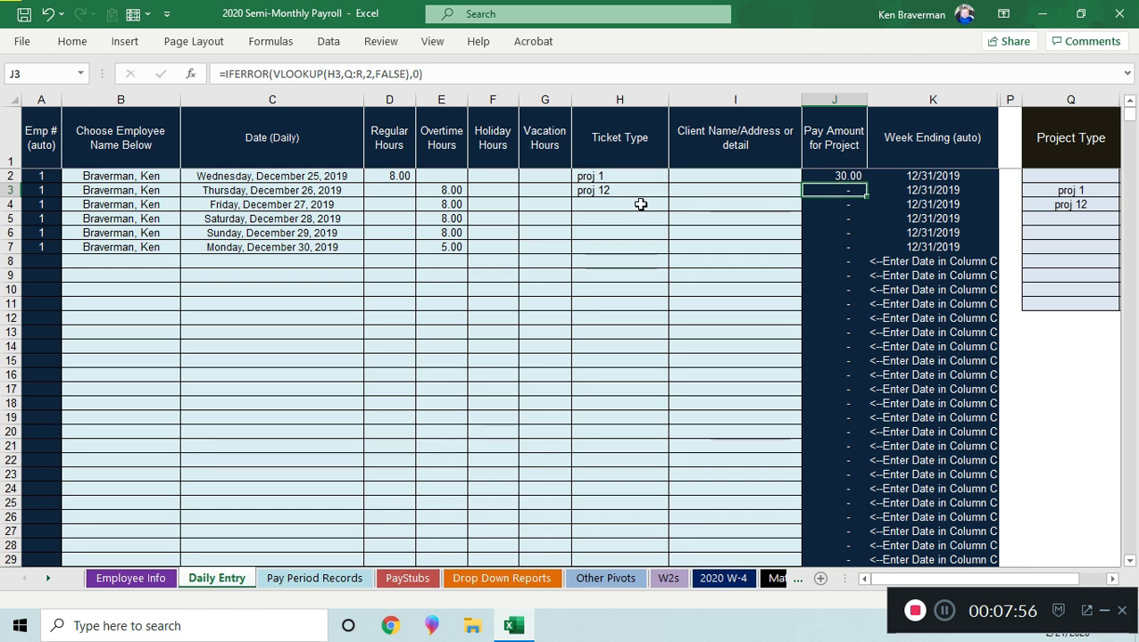
# Copy the Amounts 500 and 30 one row down into R3 and R4, beside their project types, and clear R2
pyautogui.click(1060, 256)
pyautogui.scroll(-2, 1060, 256)
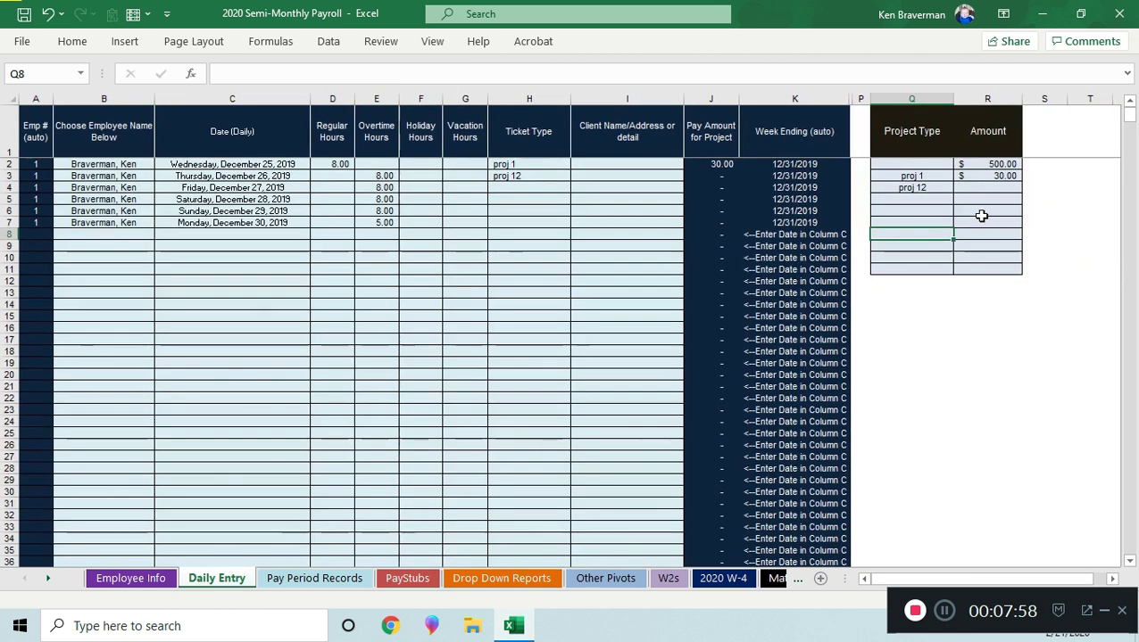
pyautogui.moveTo(988, 161); pyautogui.dragTo(991, 174)
pyautogui.hotkey('ctrl', 'c')
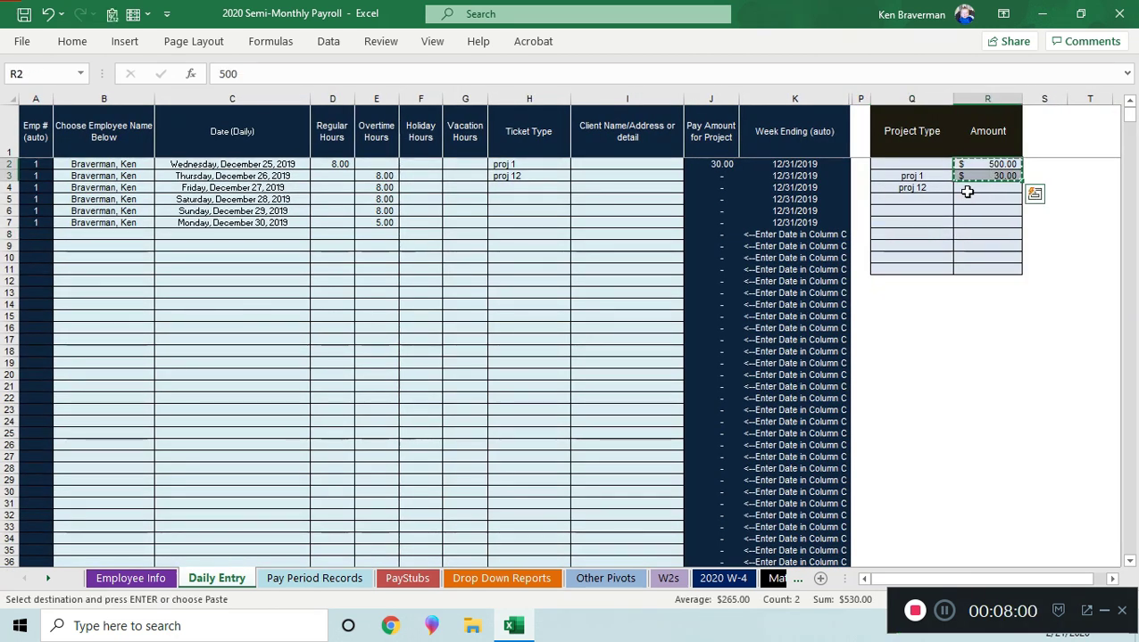
pyautogui.click(973, 183)
pyautogui.rightClick(974, 184)
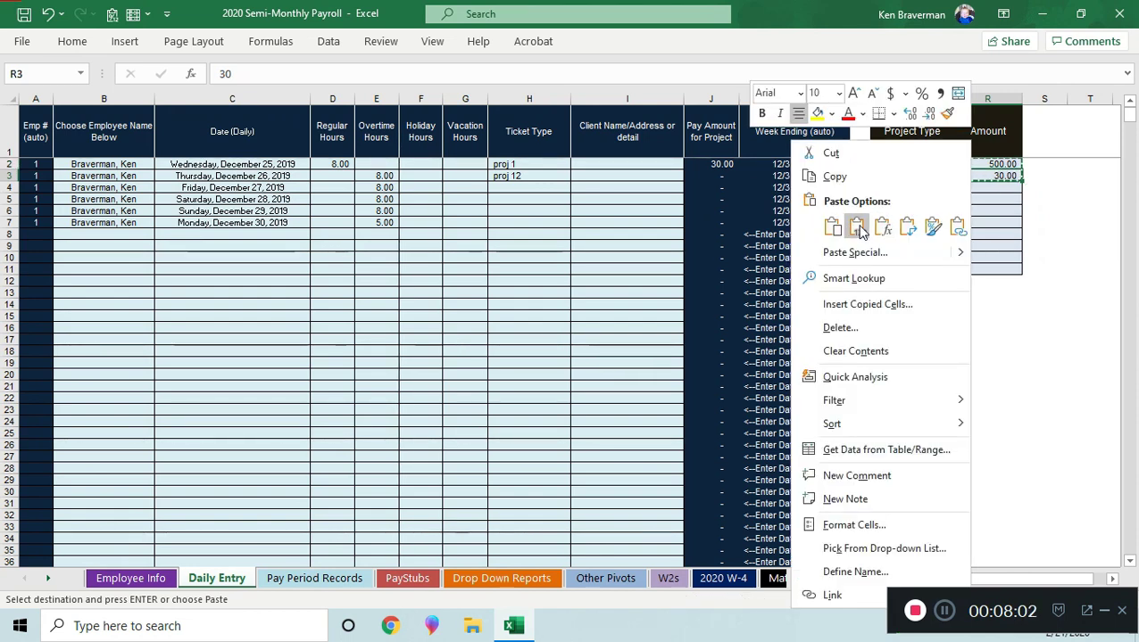
pyautogui.click(905, 223)
pyautogui.click(965, 163)
pyautogui.press('Delete')
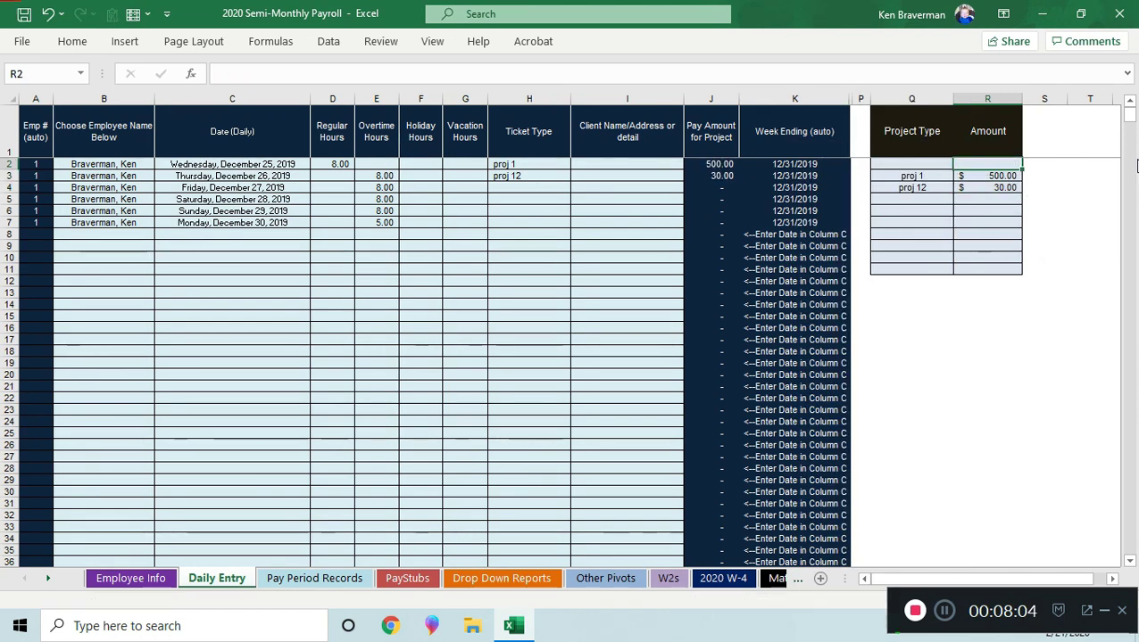
pyautogui.press('Left')
# Enter "client 2" as the Client Name/Address or detail for row 2
pyautogui.scroll(1, 503, 318)
pyautogui.click(835, 136)
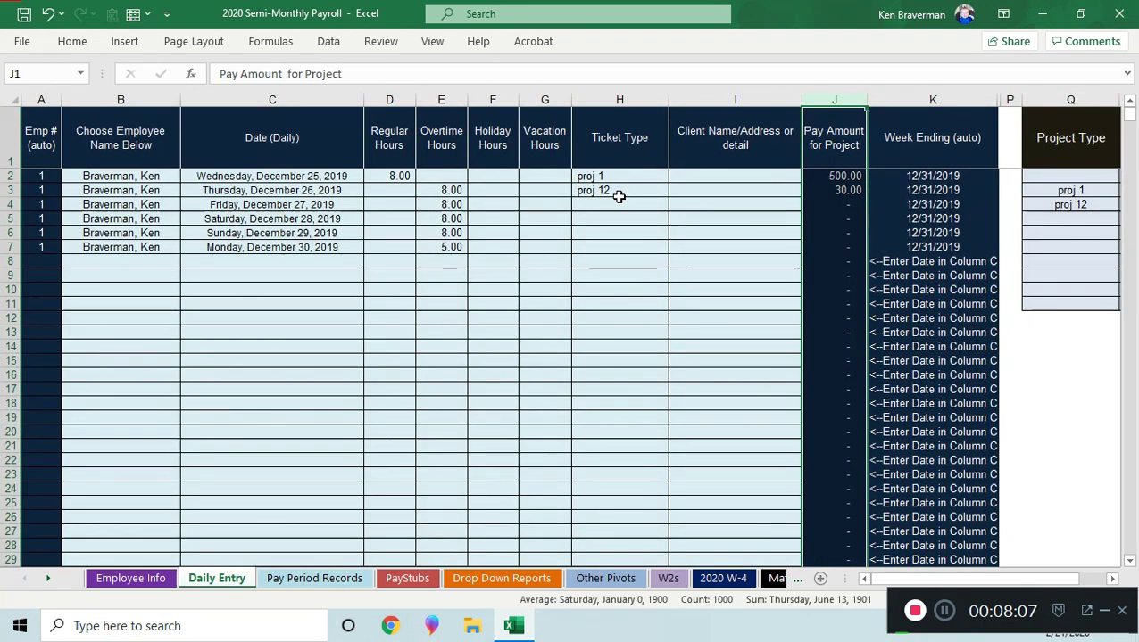
pyautogui.click(710, 176)
pyautogui.write('client 2')
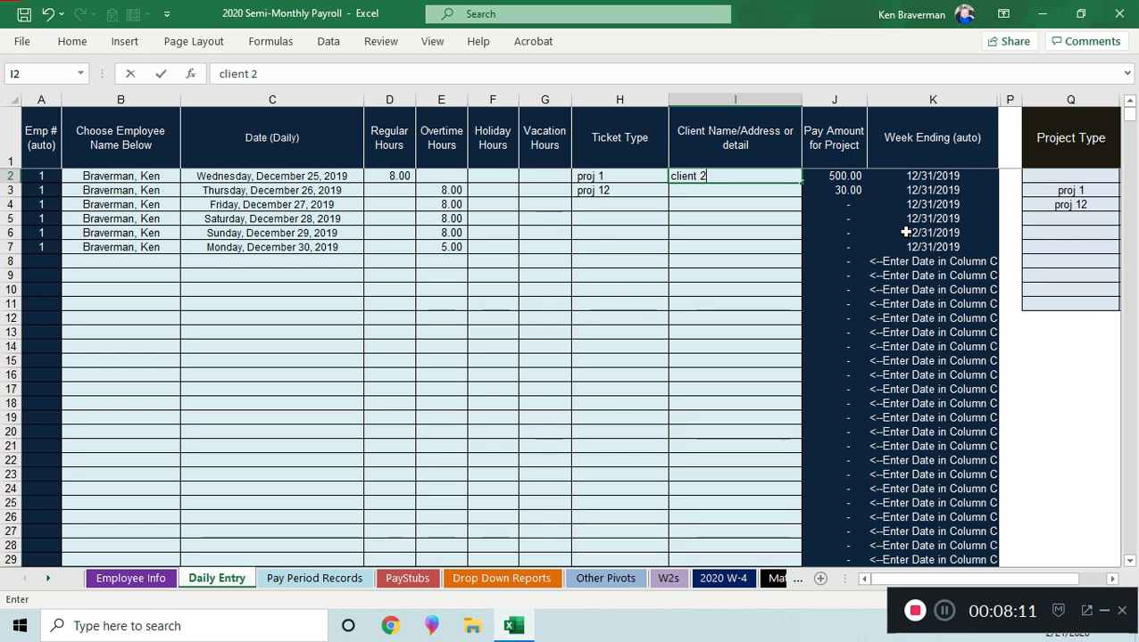
pyautogui.press('Return')
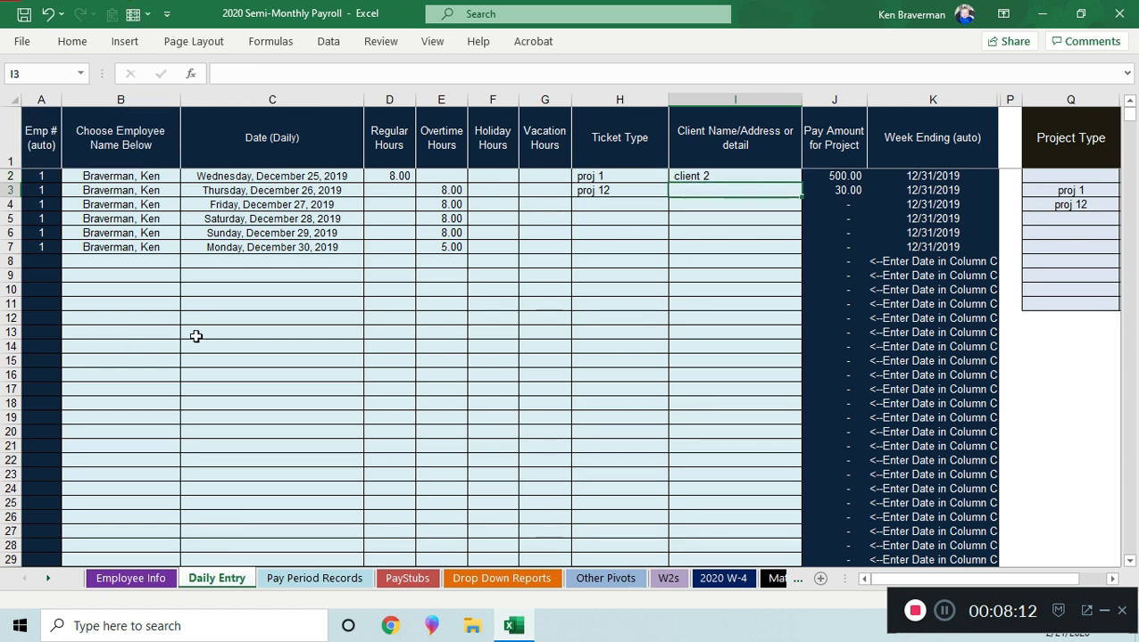
# Choose the second employee in row 8 of Daily Entry and fill the name down to row 14
pyautogui.click(177, 261)
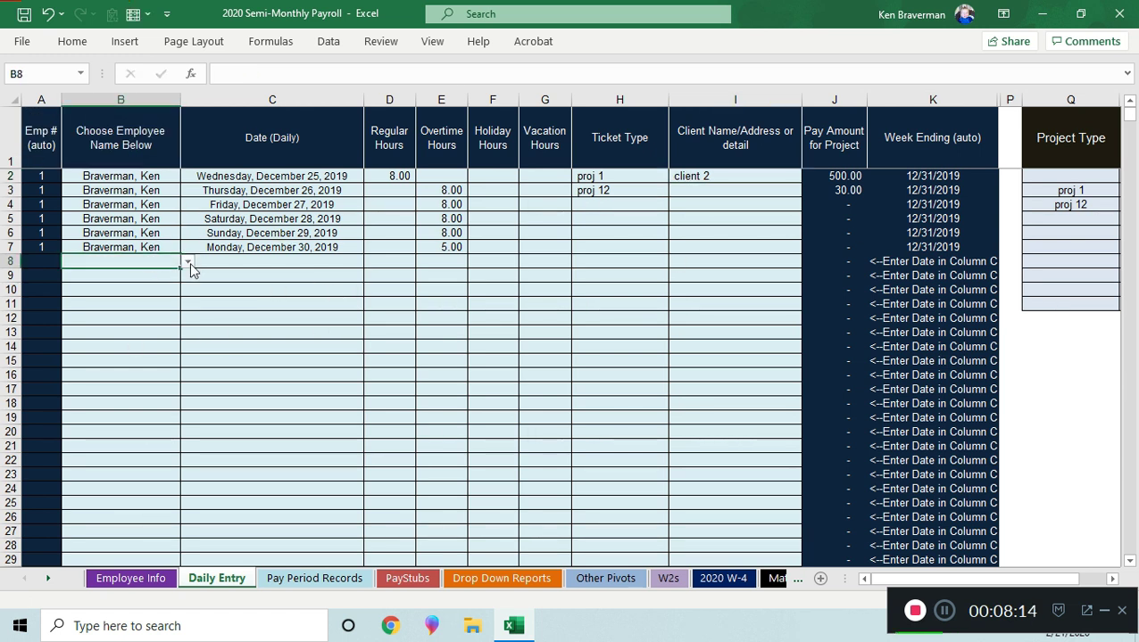
pyautogui.click(189, 263)
pyautogui.click(166, 286)
pyautogui.moveTo(148, 261); pyautogui.dragTo(162, 345)
pyautogui.hotkey('ctrl', 'd')
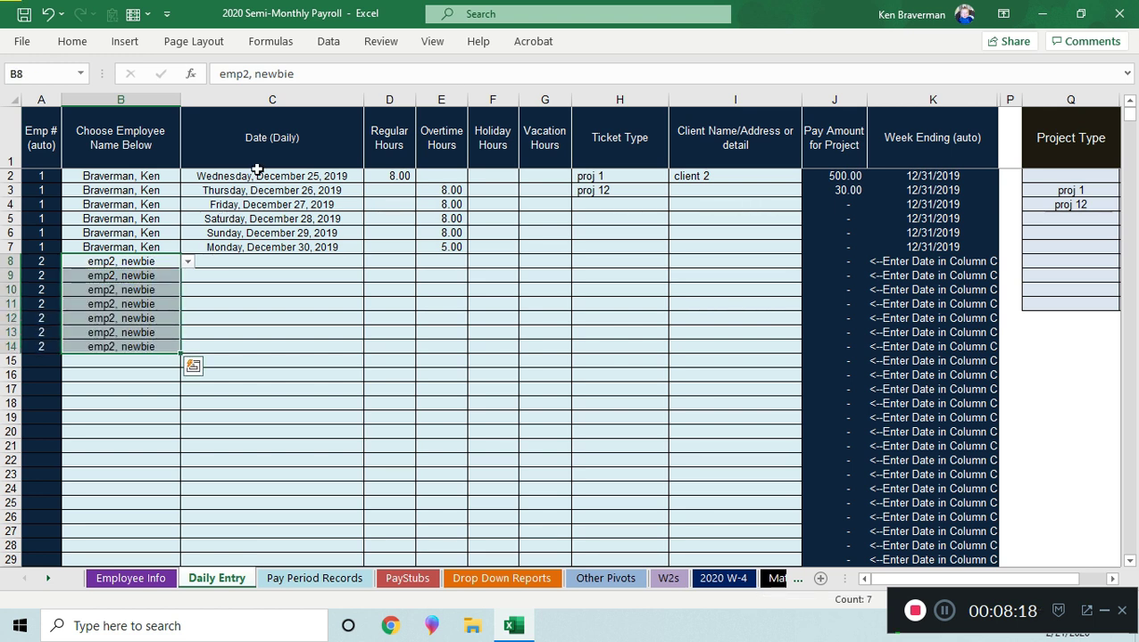
# Copy the dates and the regular and overtime hours from rows 2 to 7 into rows 8 to 13 for the second employee
pyautogui.moveTo(257, 179); pyautogui.dragTo(425, 247)
pyautogui.hotkey('ctrl', 'c')
pyautogui.click(273, 262)
pyautogui.rightClick(273, 262)
pyautogui.click(347, 228)
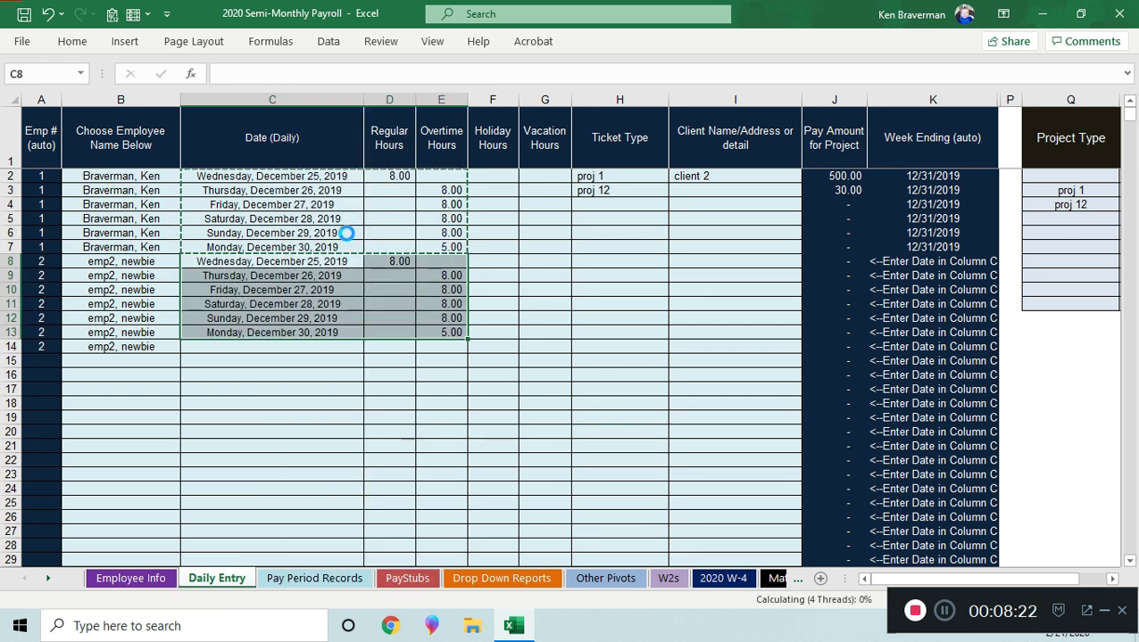
pyautogui.click(223, 373)
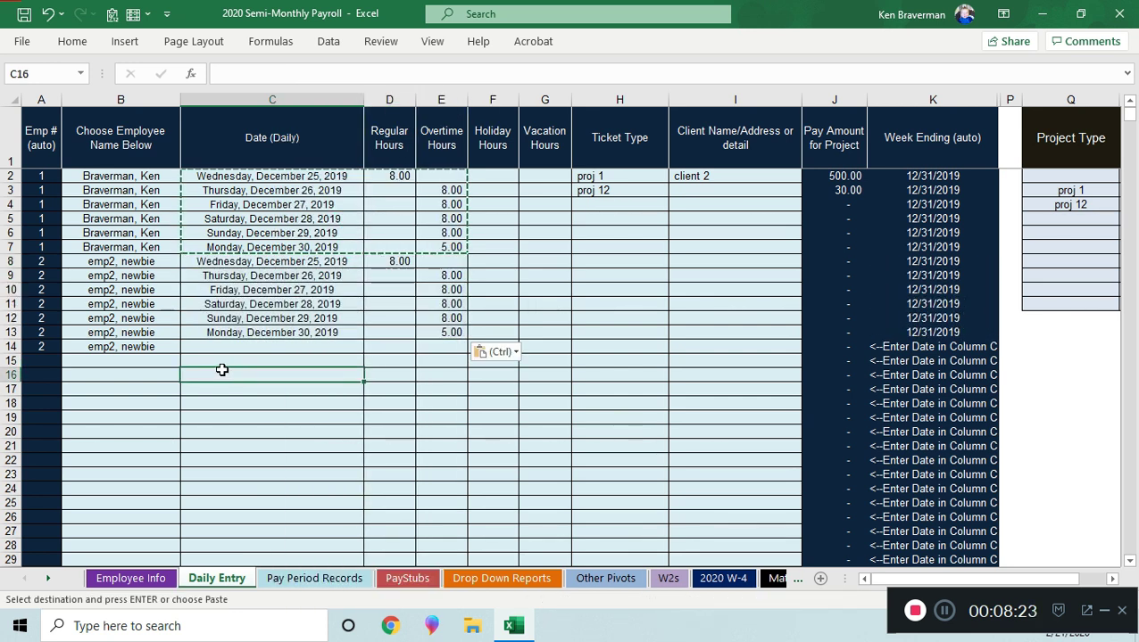
# Clear the surplus employee name in row 14 of Daily Entry
pyautogui.click(119, 351)
pyautogui.press('Delete')
pyautogui.press('Down')
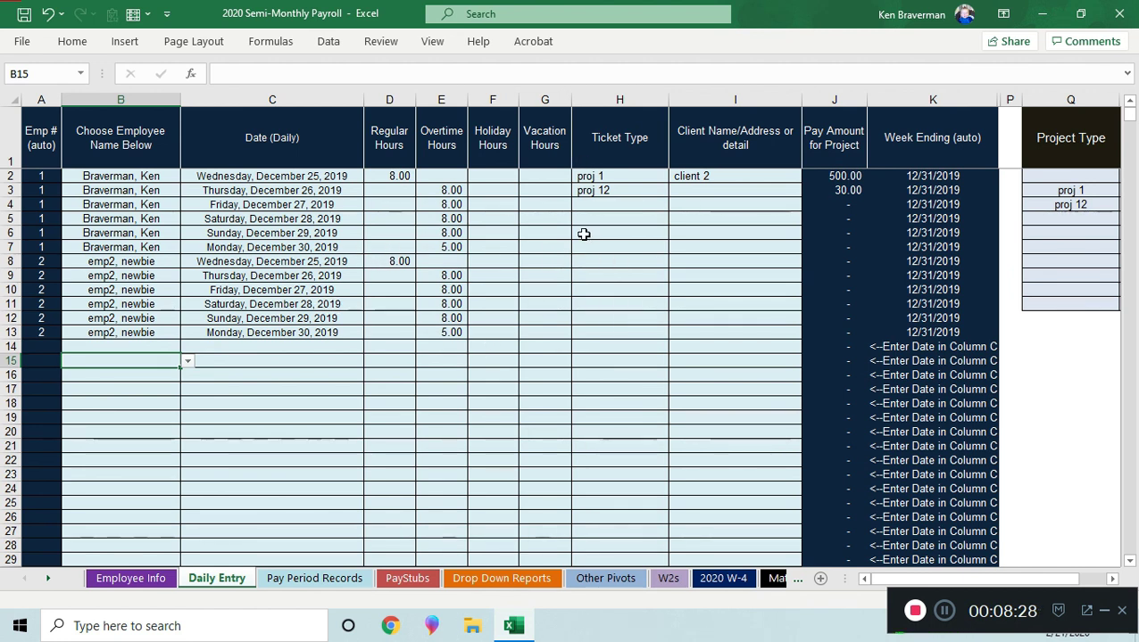
# Clear the client detail in row 2 and the Ticket Types in rows 2 and 3
pyautogui.click(711, 166)
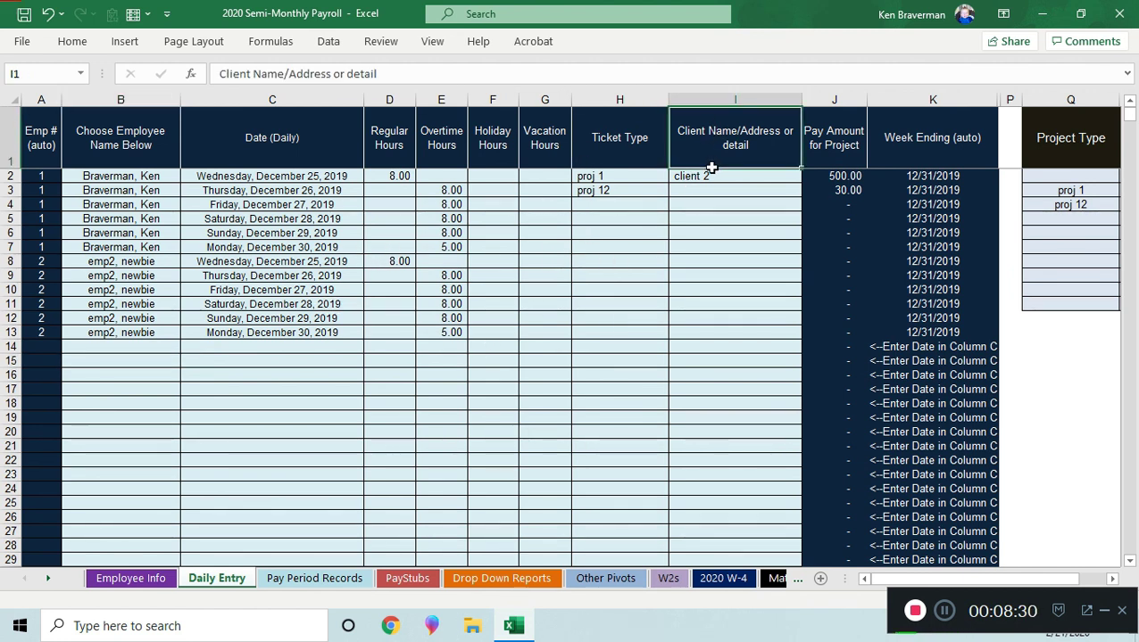
pyautogui.press('Down')
pyautogui.press('Delete')
pyautogui.press('Left')
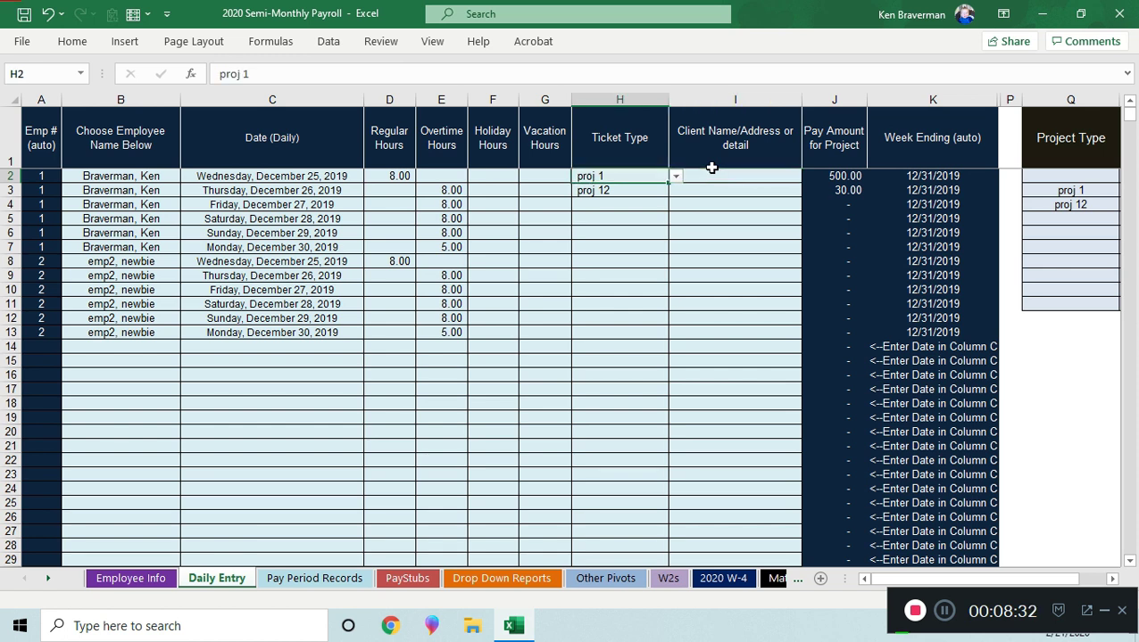
pyautogui.hotkey('shift', 'Down')
pyautogui.press('Delete')
pyautogui.press('Down')
# Hide the Ticket Type and Client Name/Address or detail columns in Daily Entry
pyautogui.moveTo(651, 99); pyautogui.dragTo(670, 210)
pyautogui.rightClick(669, 210)
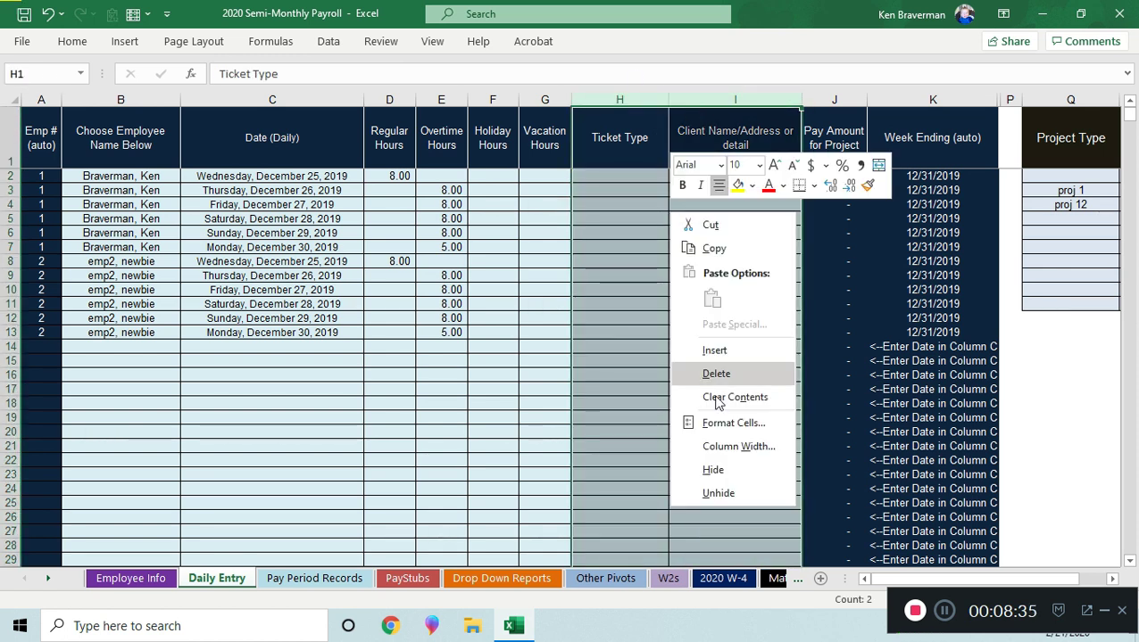
pyautogui.click(737, 473)
pyautogui.click(493, 432)
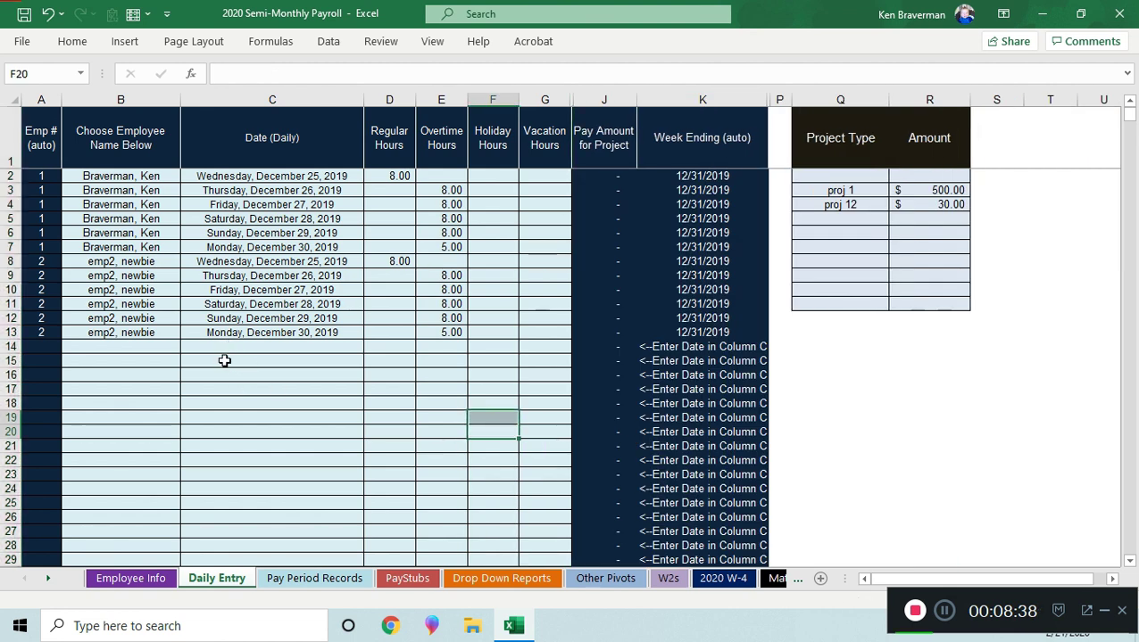
# Hide the Pay Amount for Project column in Daily Entry
pyautogui.scroll(1, 224, 361)
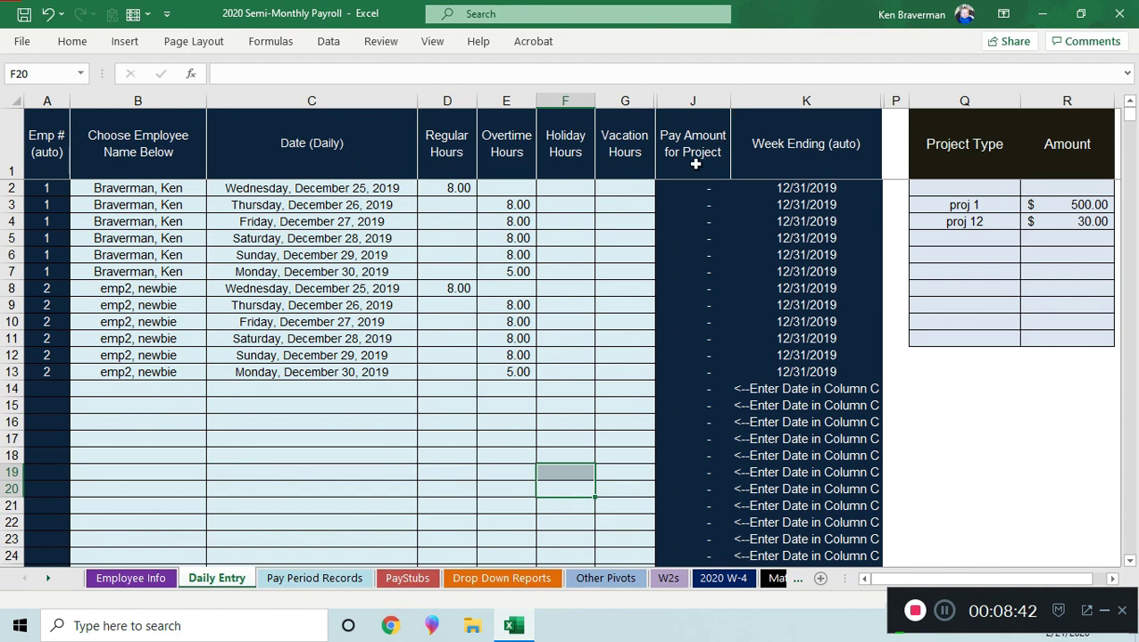
pyautogui.rightClick(691, 100)
pyautogui.press('Escape')
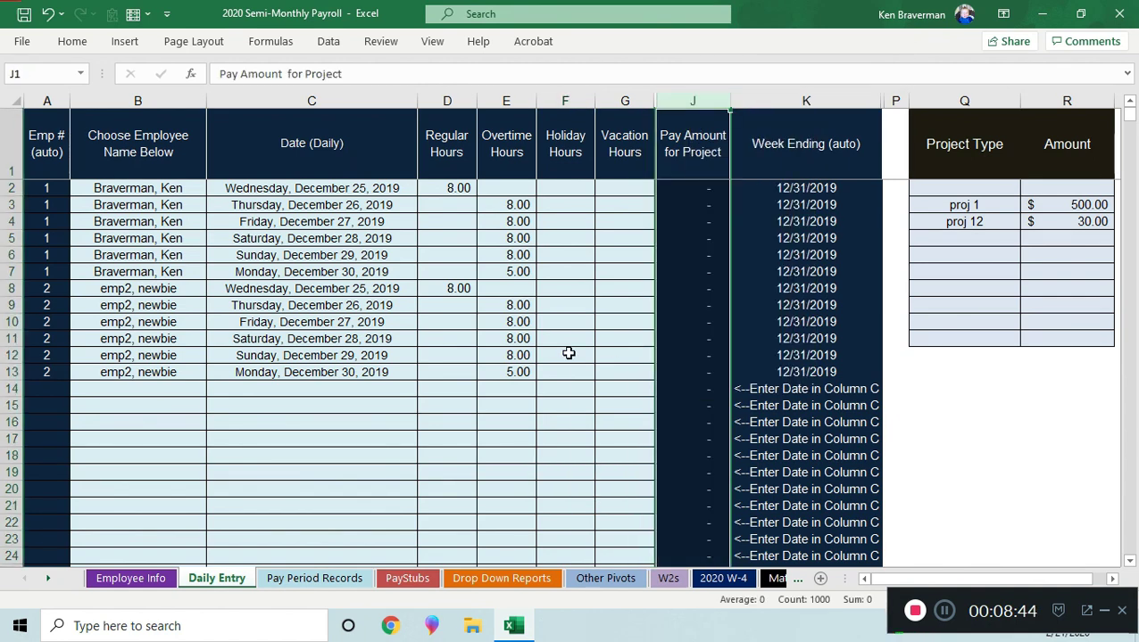
pyautogui.click(549, 439)
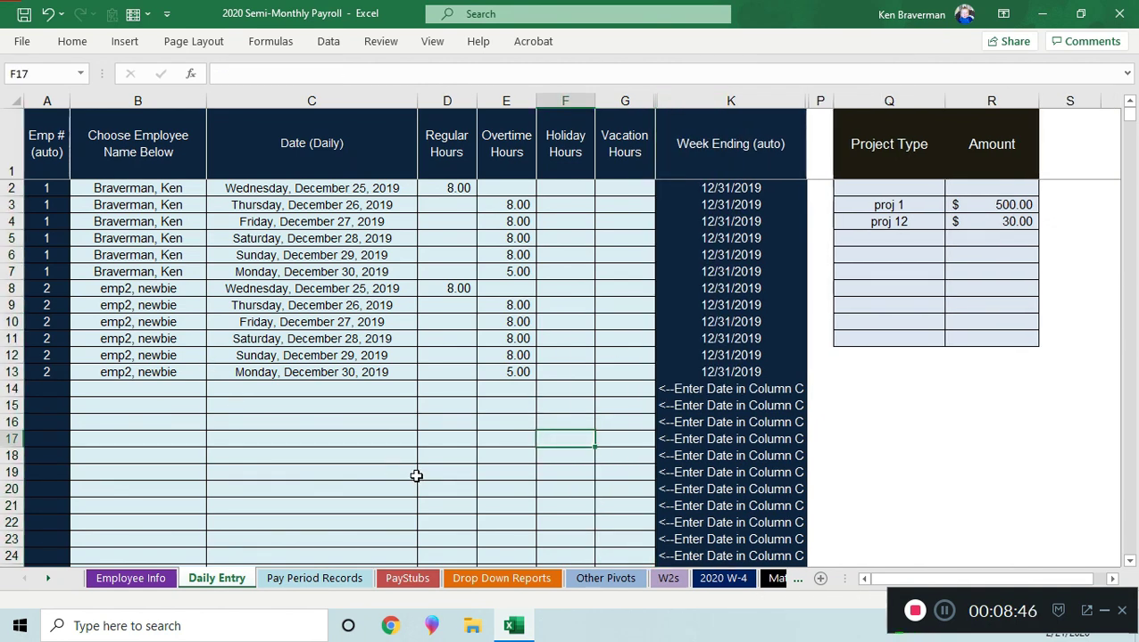
pyautogui.keyDown('ctrl'); pyautogui.scroll(1, 416, 476); pyautogui.keyUp('ctrl')
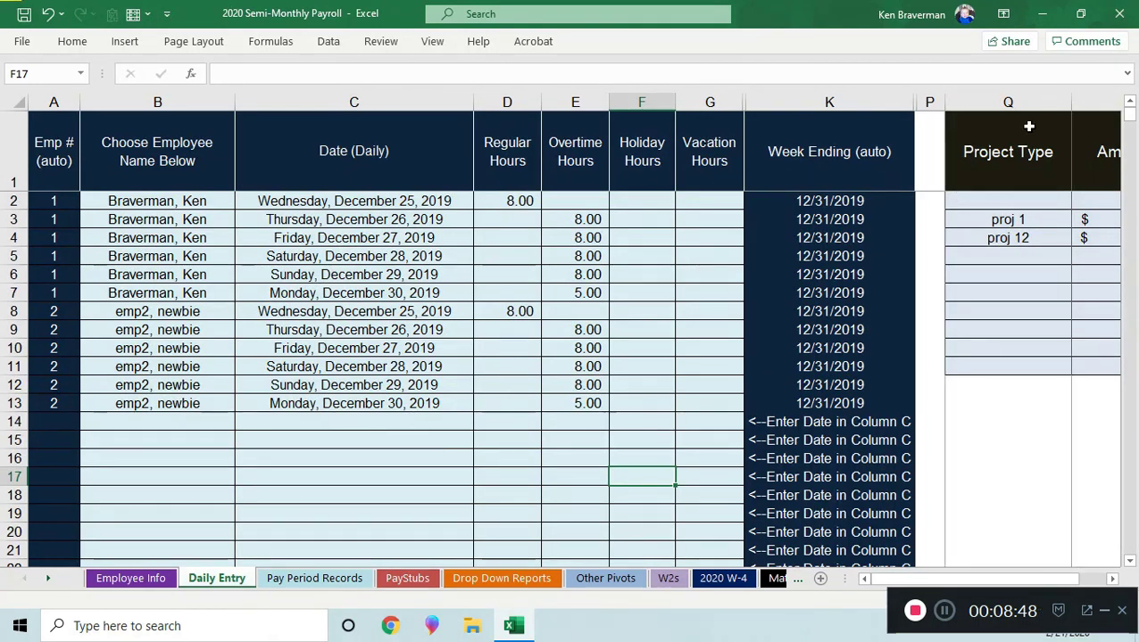
# Unhide all columns from A to DV in Pay Period Records and undo the change
pyautogui.click(339, 580)
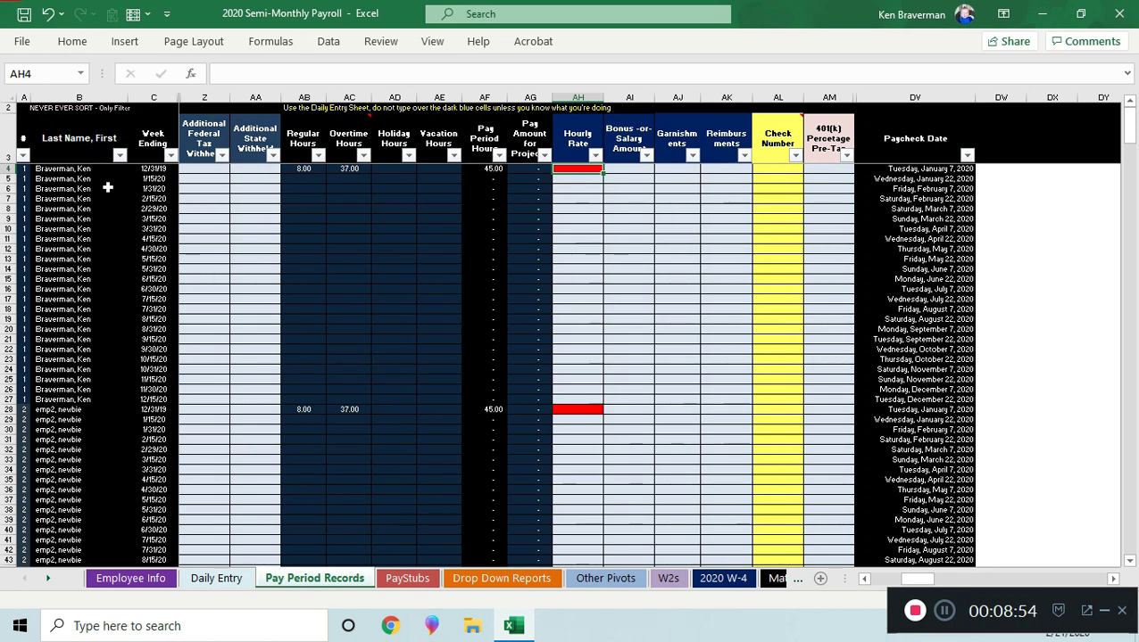
pyautogui.moveTo(24, 96); pyautogui.dragTo(411, 269)
pyautogui.rightClick(413, 271)
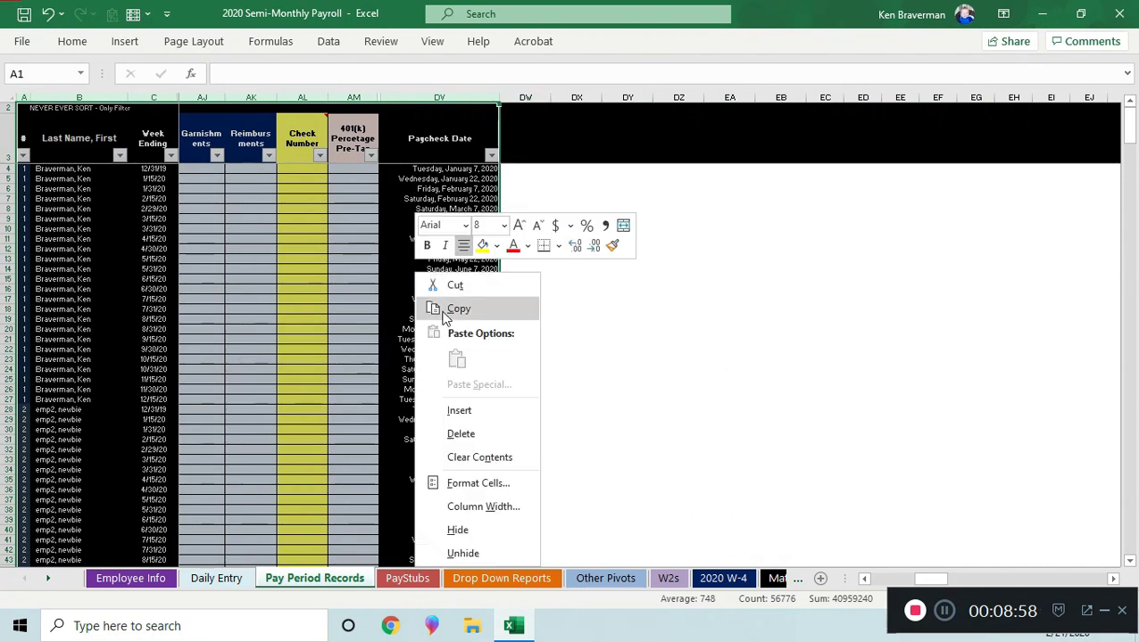
pyautogui.click(464, 553)
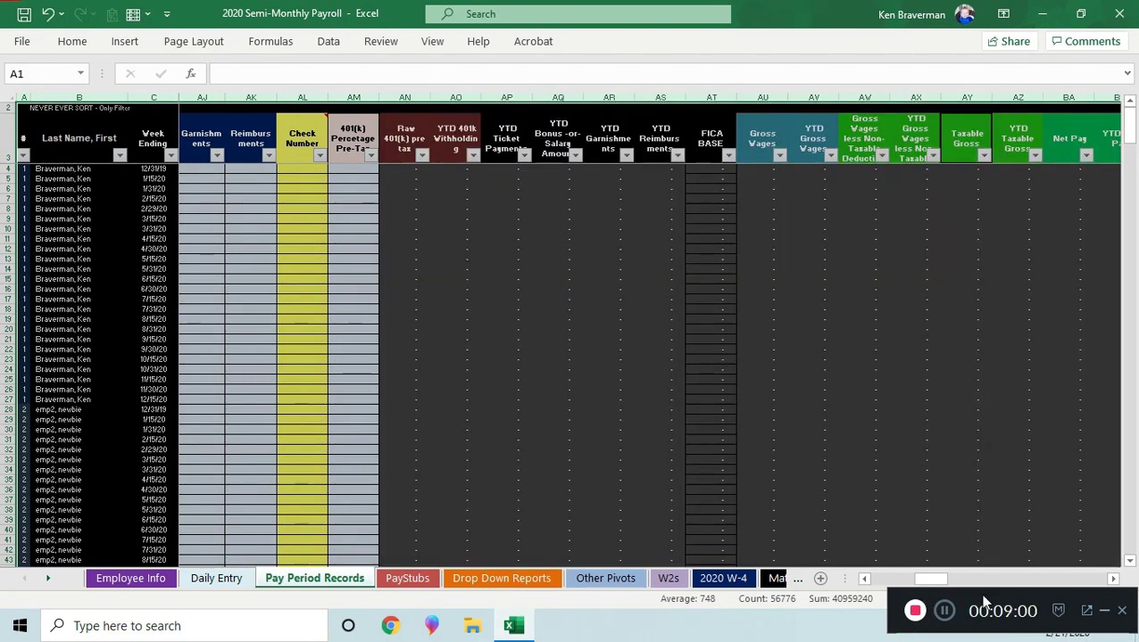
pyautogui.moveTo(928, 589); pyautogui.dragTo(775, 609)
pyautogui.hotkey('ctrl', 'z')
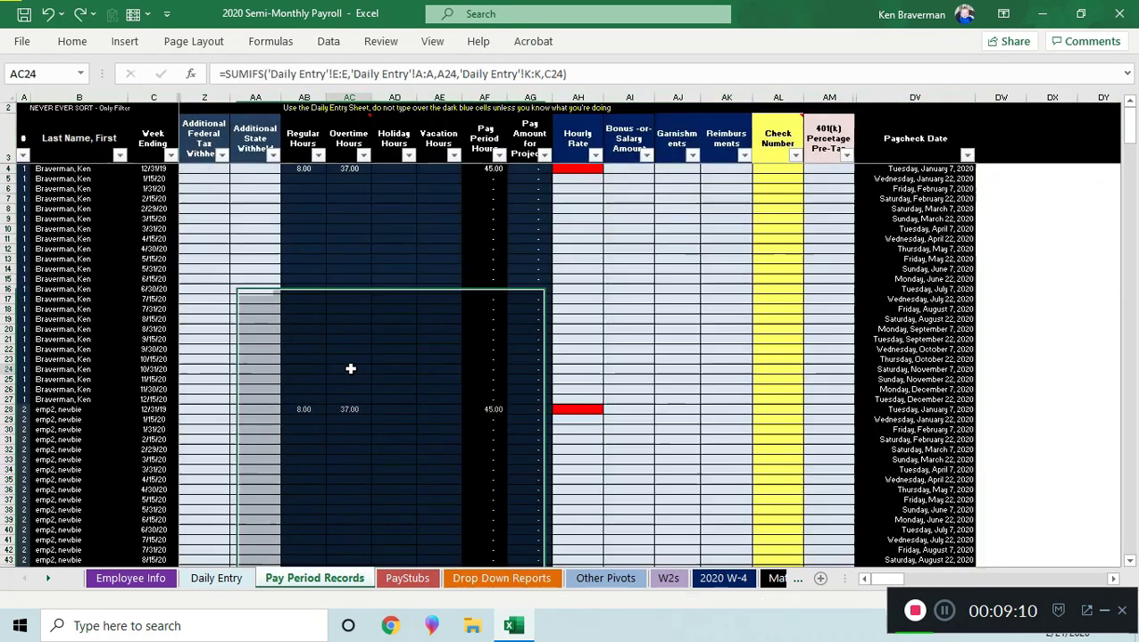
pyautogui.click(350, 369)
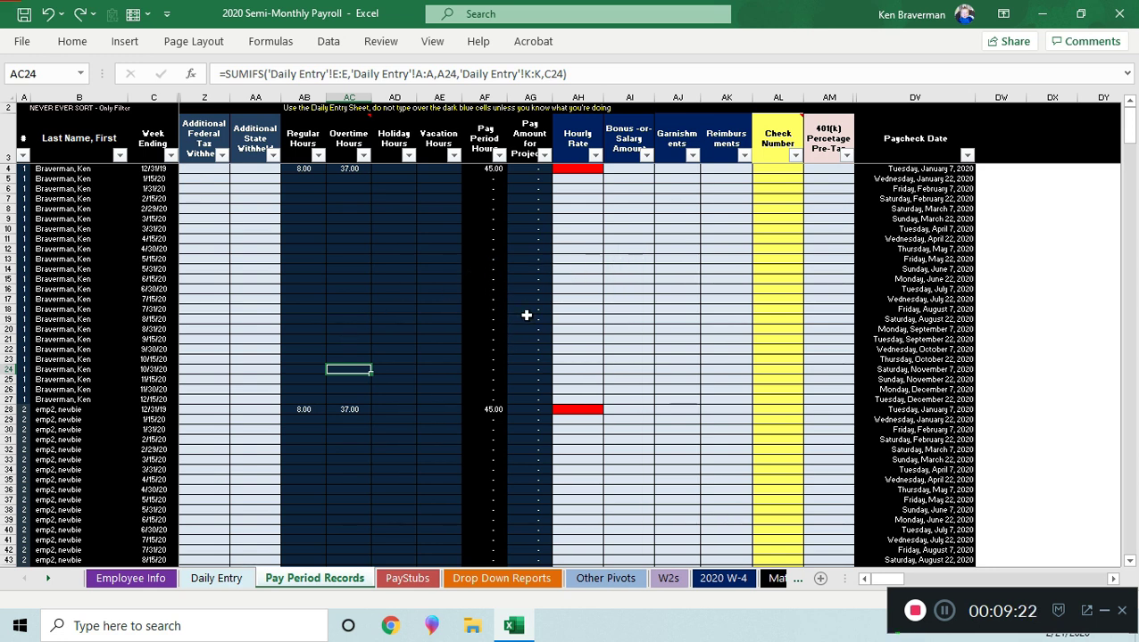
# Look at the PayStubs sheet, and examine the header row and the sorting note in Pay Period Records
pyautogui.click(402, 578)
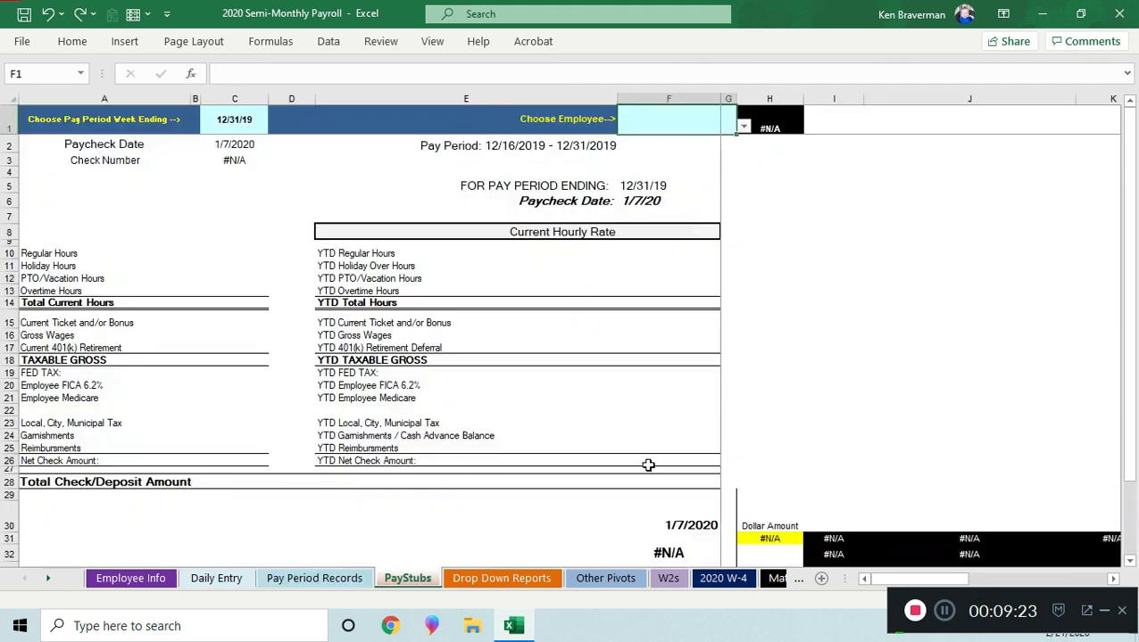
pyautogui.click(348, 578)
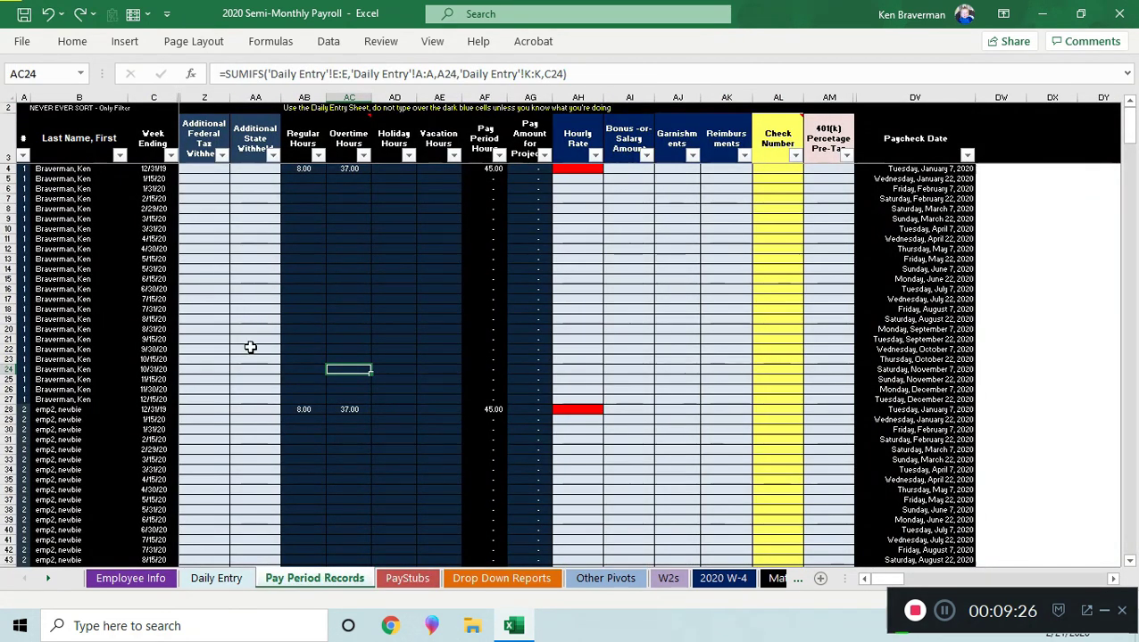
pyautogui.click(861, 140)
pyautogui.moveTo(835, 148); pyautogui.dragTo(6, 148)
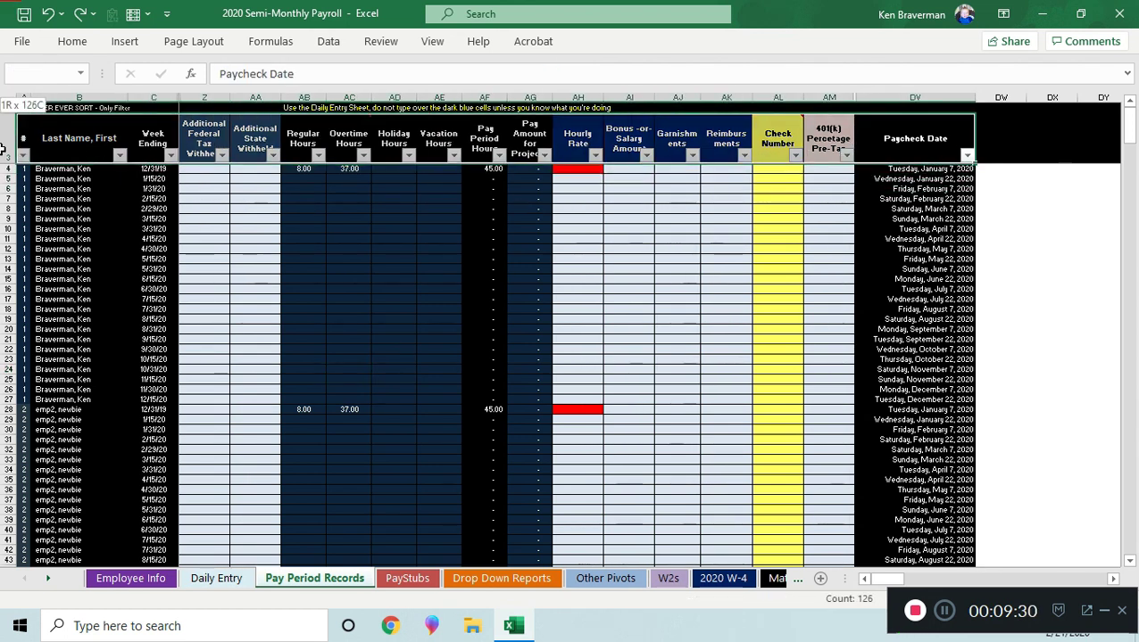
pyautogui.click(327, 349)
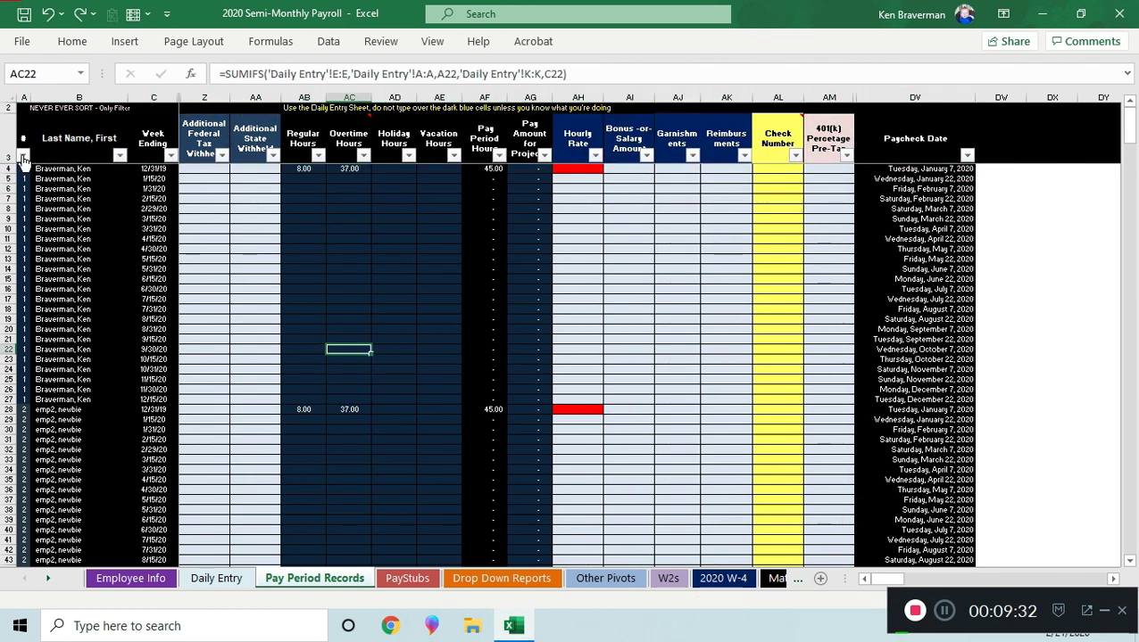
pyautogui.click(103, 108)
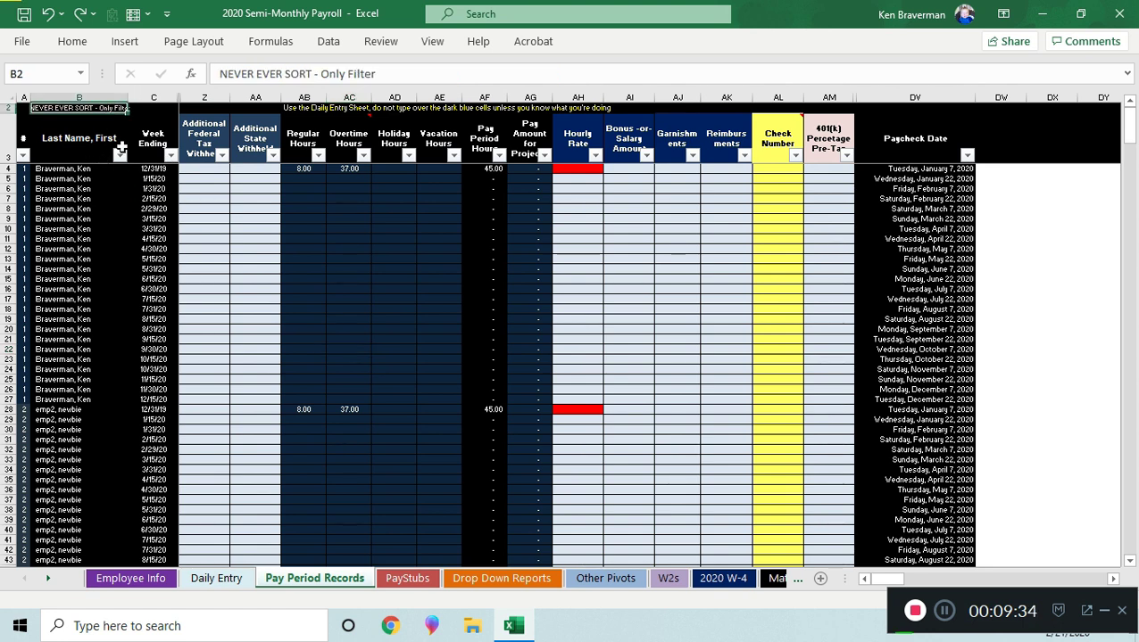
pyautogui.click(242, 268)
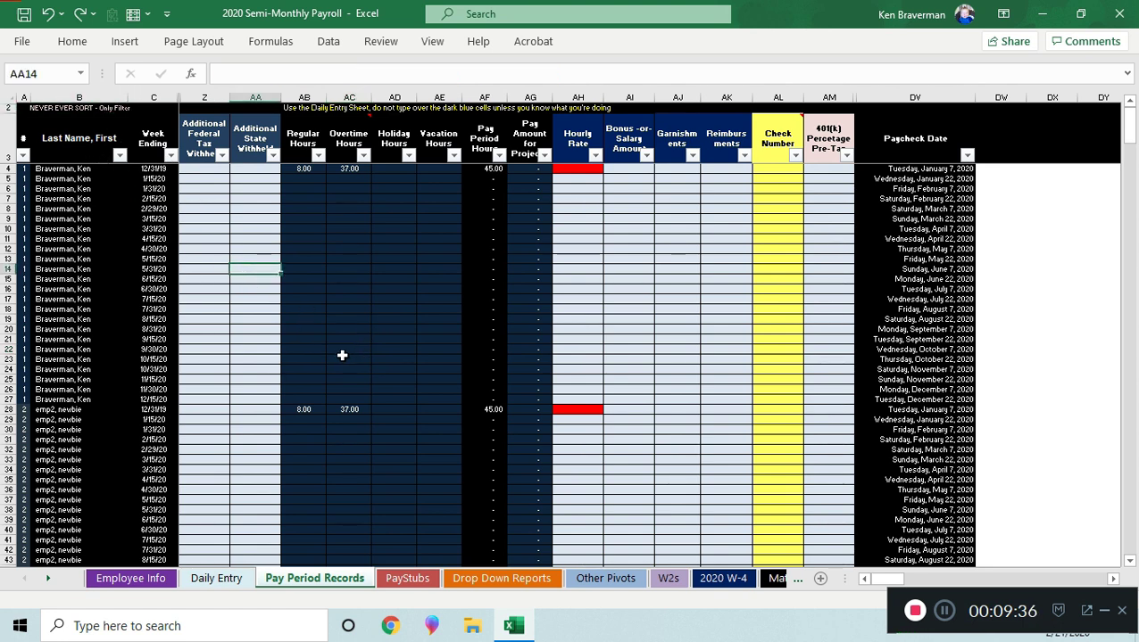
# Filter the Week Ending column in Pay Period Records to show only December 31, 2019
pyautogui.keyDown('ctrl'); pyautogui.scroll(1, 342, 355); pyautogui.keyUp('ctrl')
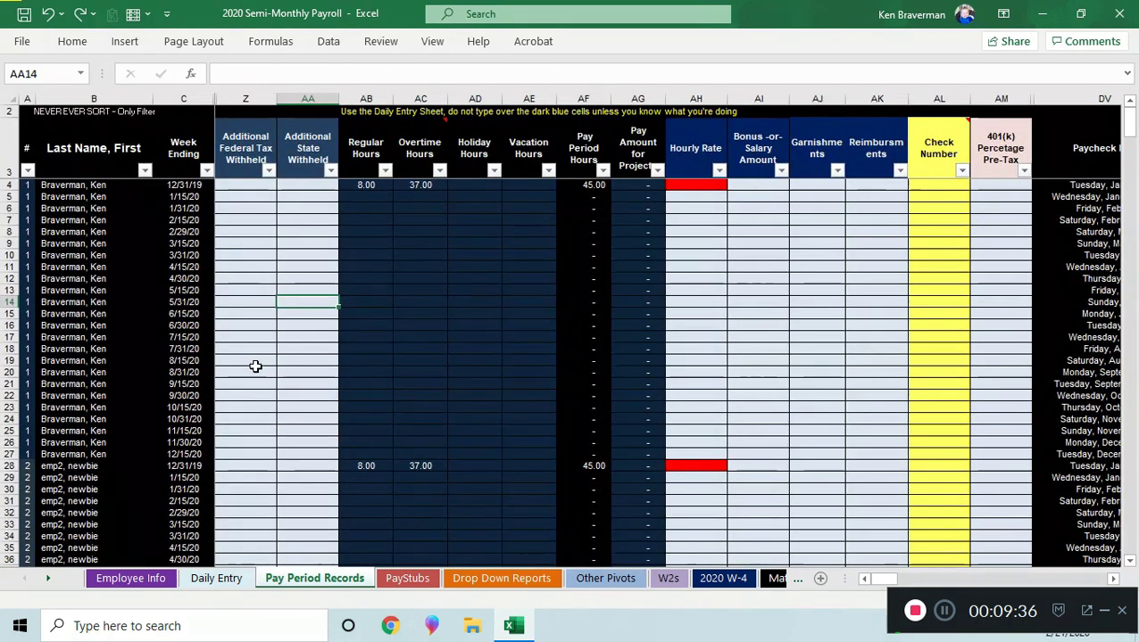
pyautogui.click(206, 170)
pyautogui.click(49, 348)
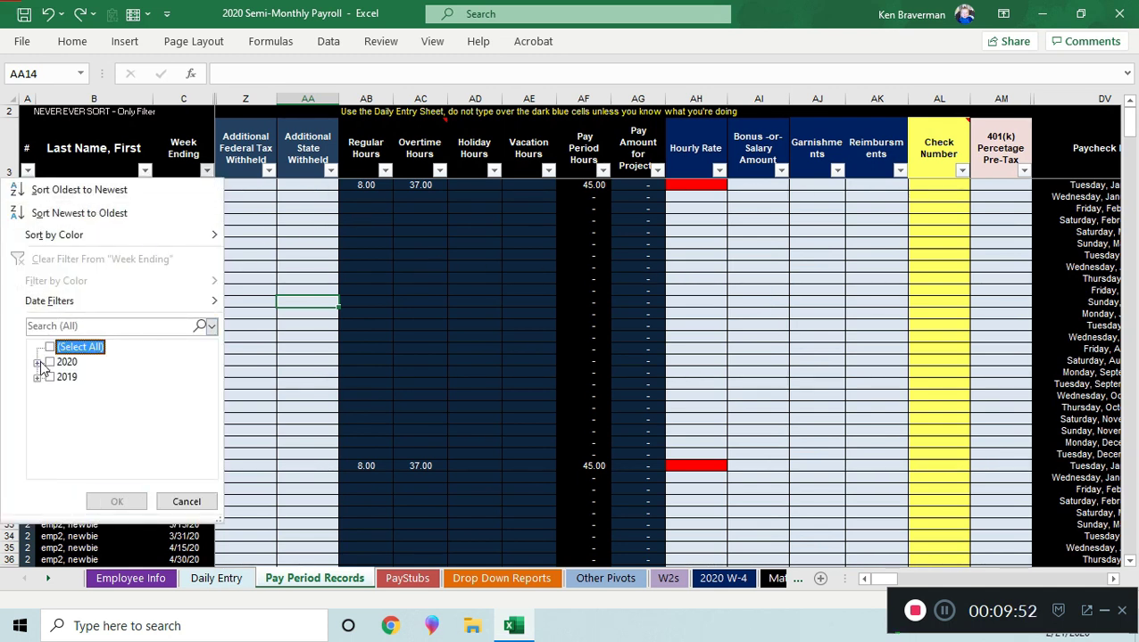
pyautogui.click(36, 362)
pyautogui.click(37, 348)
pyautogui.click(38, 377)
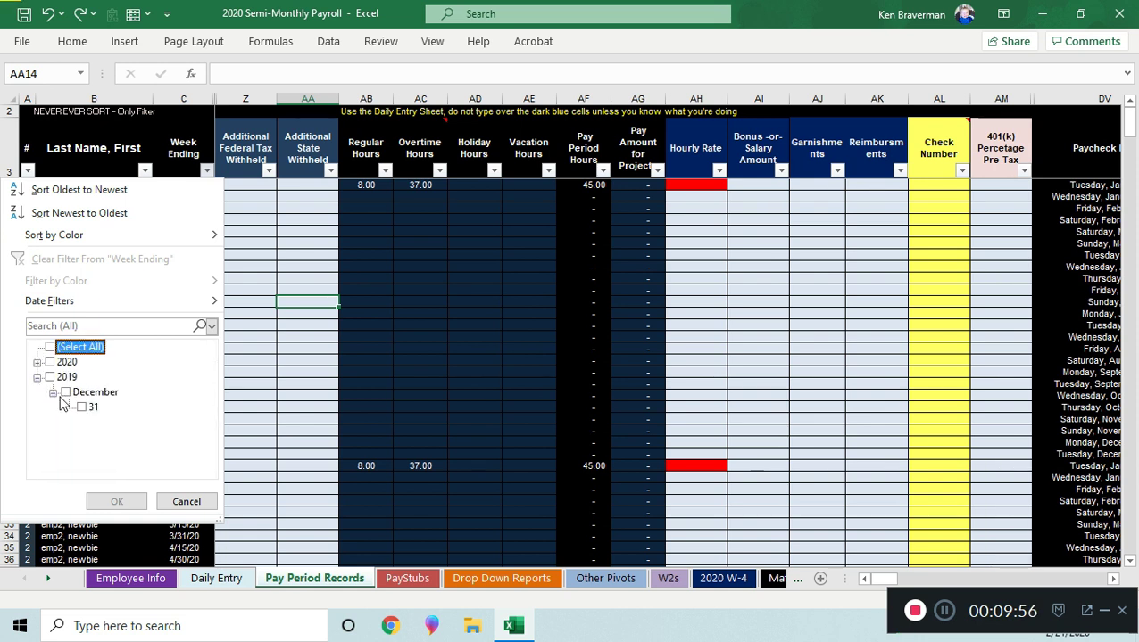
pyautogui.click(90, 408)
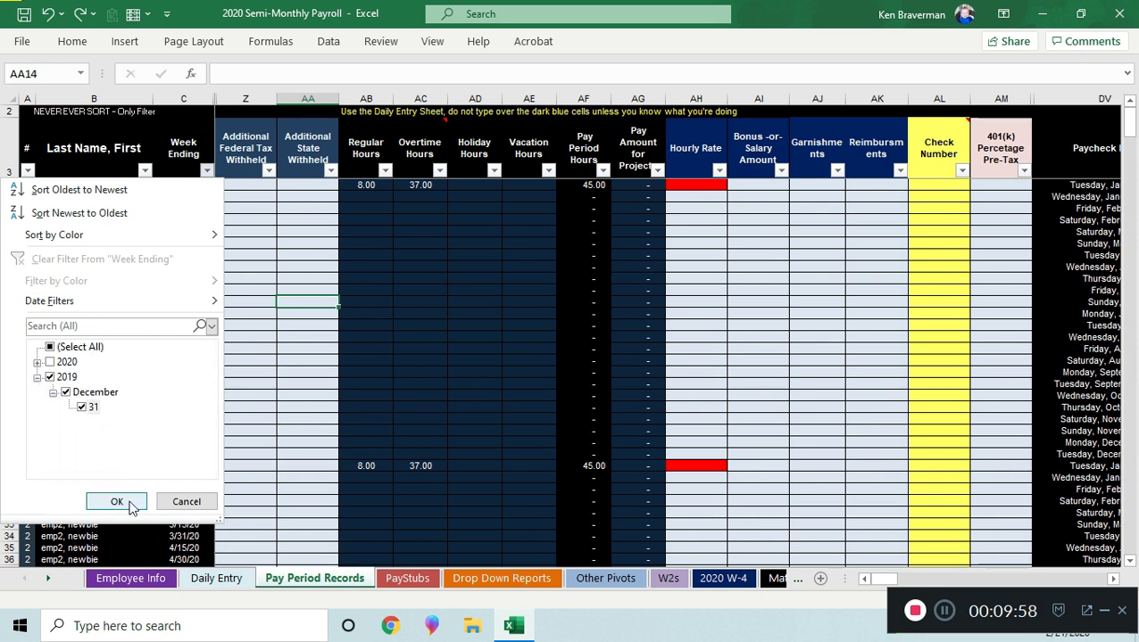
pyautogui.click(121, 502)
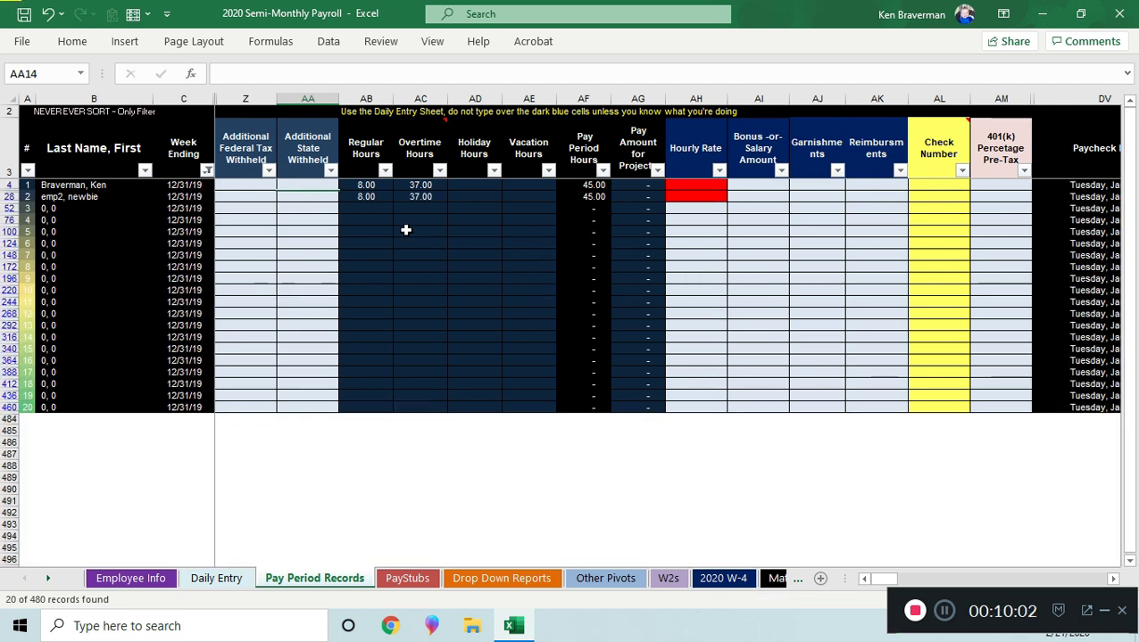
# Check both employees' Regular and Overtime Hours in Pay Period Records against the Daily Entry sheet
pyautogui.moveTo(377, 185); pyautogui.dragTo(413, 199)
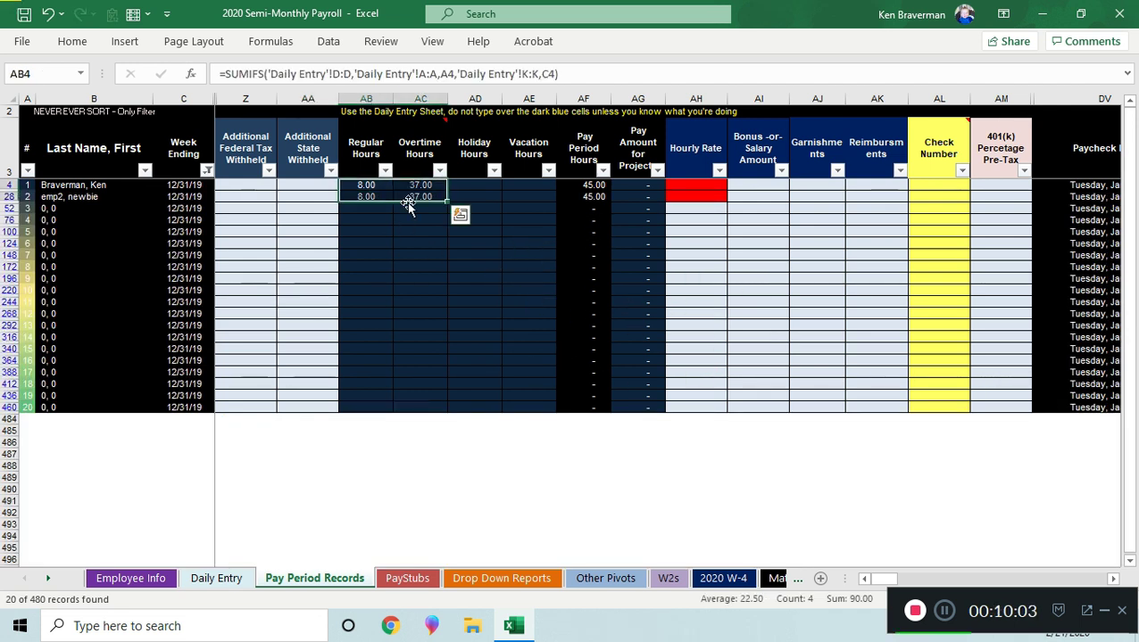
pyautogui.click(219, 578)
pyautogui.click(317, 578)
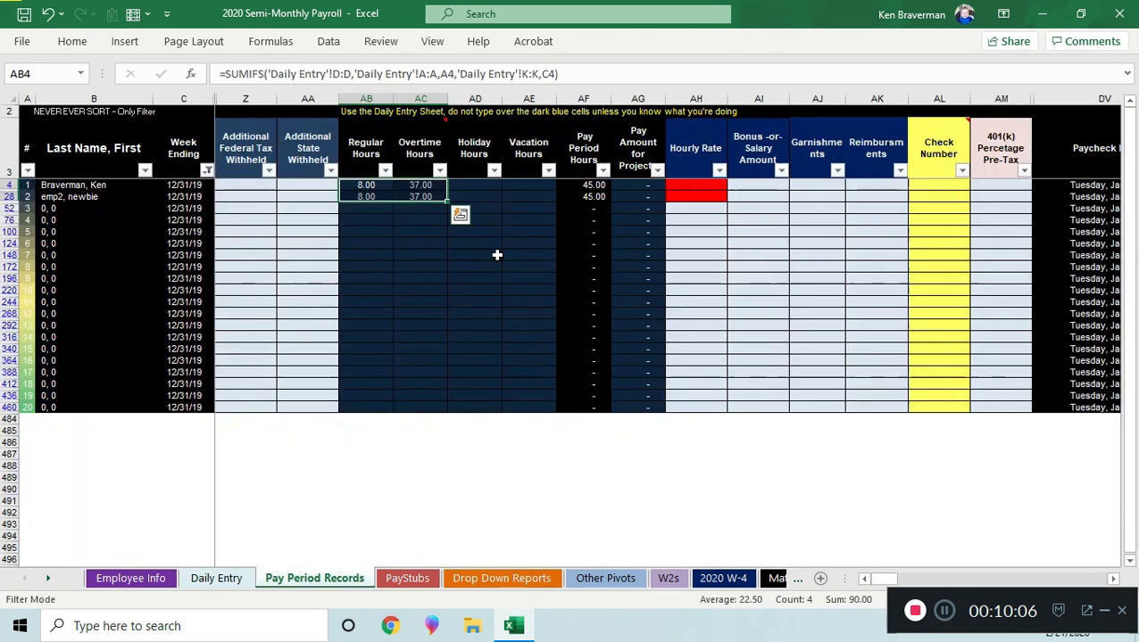
# Set the Hourly Rate to 25 for the first employee and 15 for the second
pyautogui.click(701, 184)
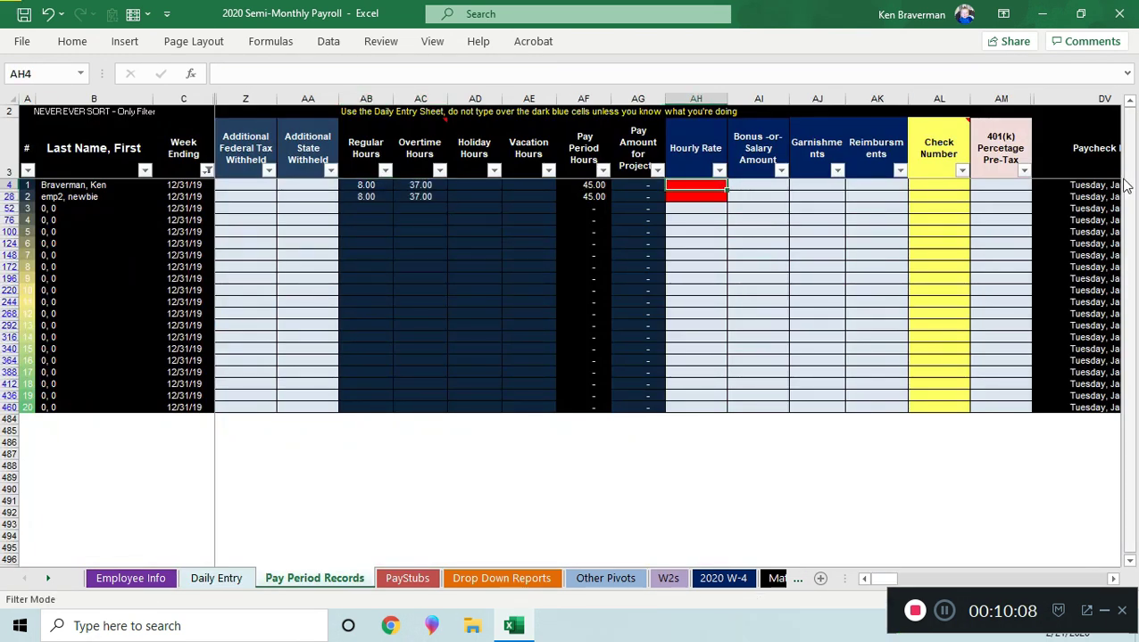
pyautogui.press('Return')
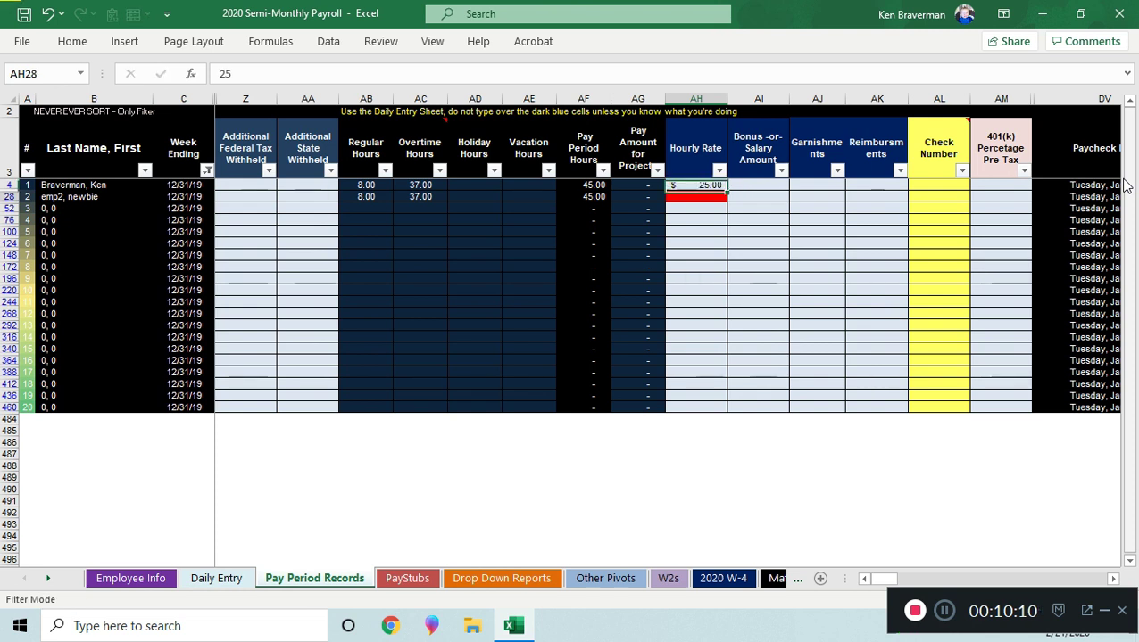
pyautogui.write('15')
pyautogui.press('Return')
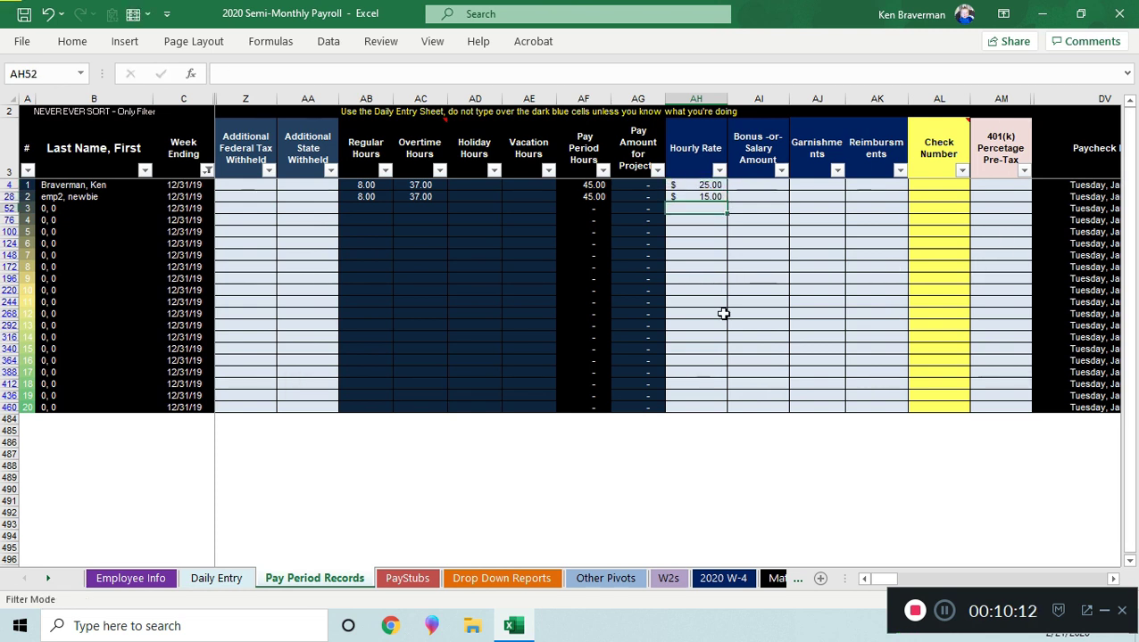
pyautogui.click(698, 196)
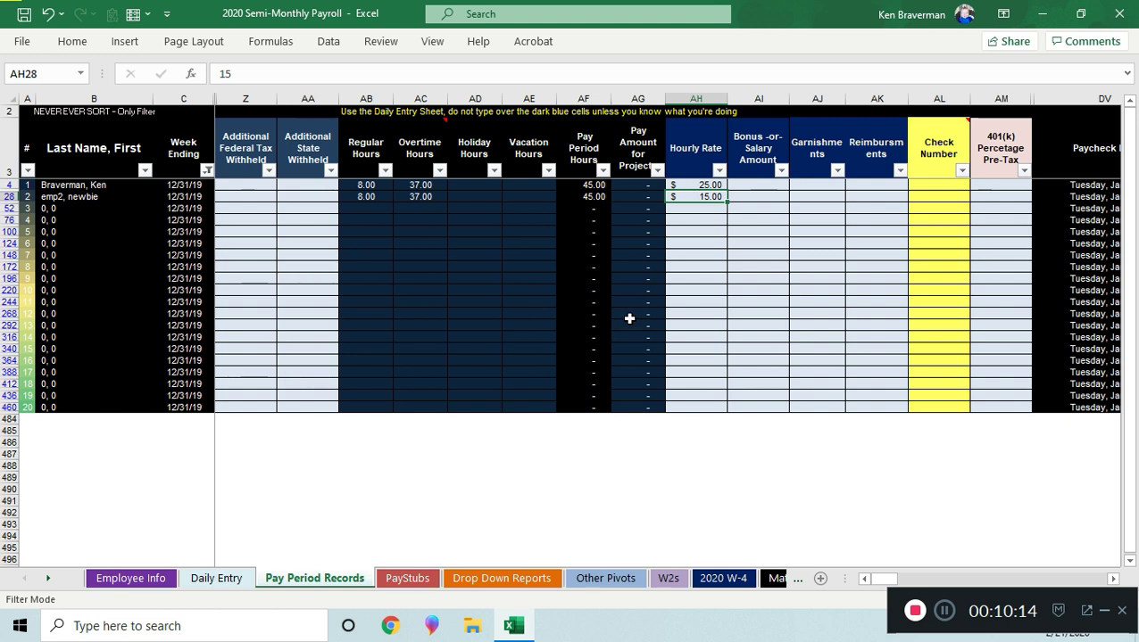
# Examine the Additional Federal Tax Withheld and Additional State Withheld columns
pyautogui.click(256, 141)
pyautogui.click(299, 155)
pyautogui.click(307, 196)
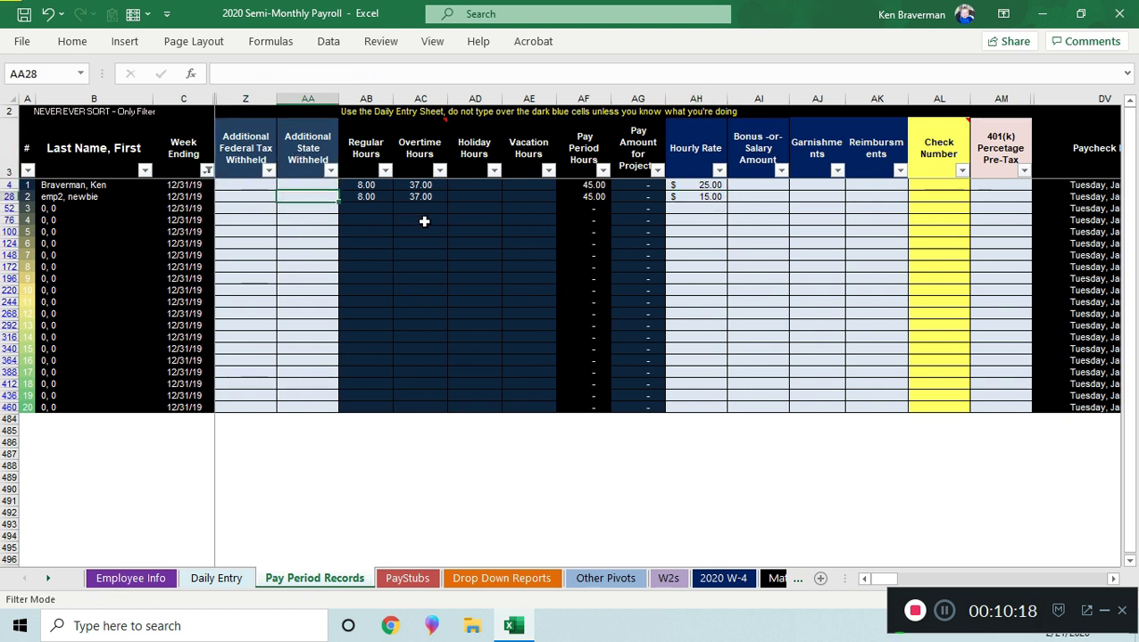
# Enter Bonus-or-Salary Amounts of 100 for the first employee and 50 for the second
pyautogui.click(763, 185)
pyautogui.write('100')
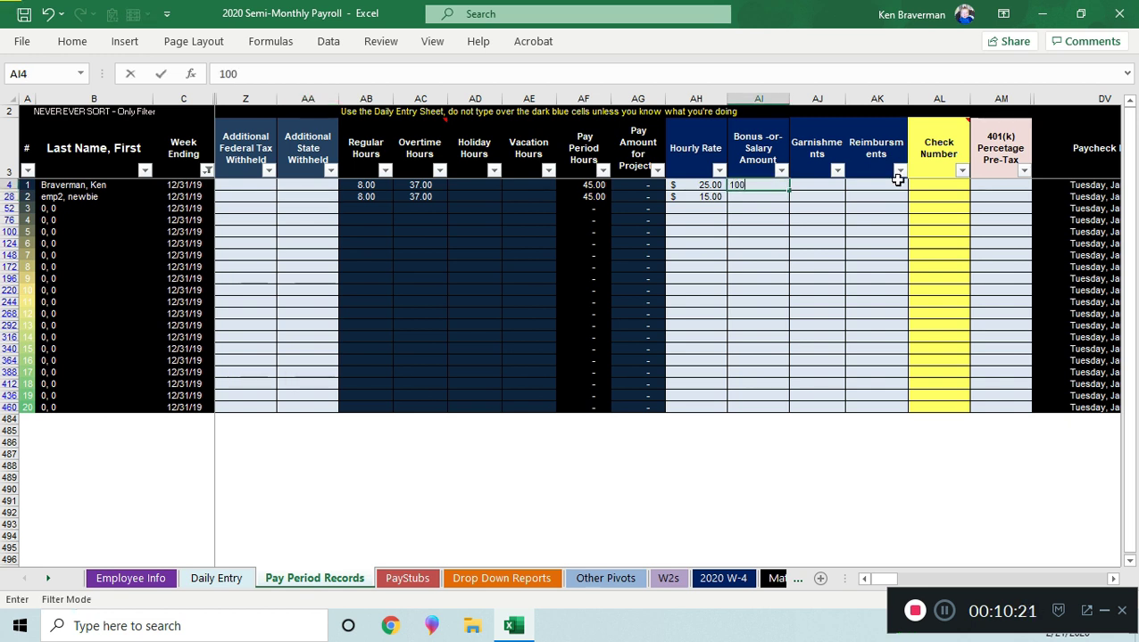
pyautogui.press('Return')
pyautogui.write('50')
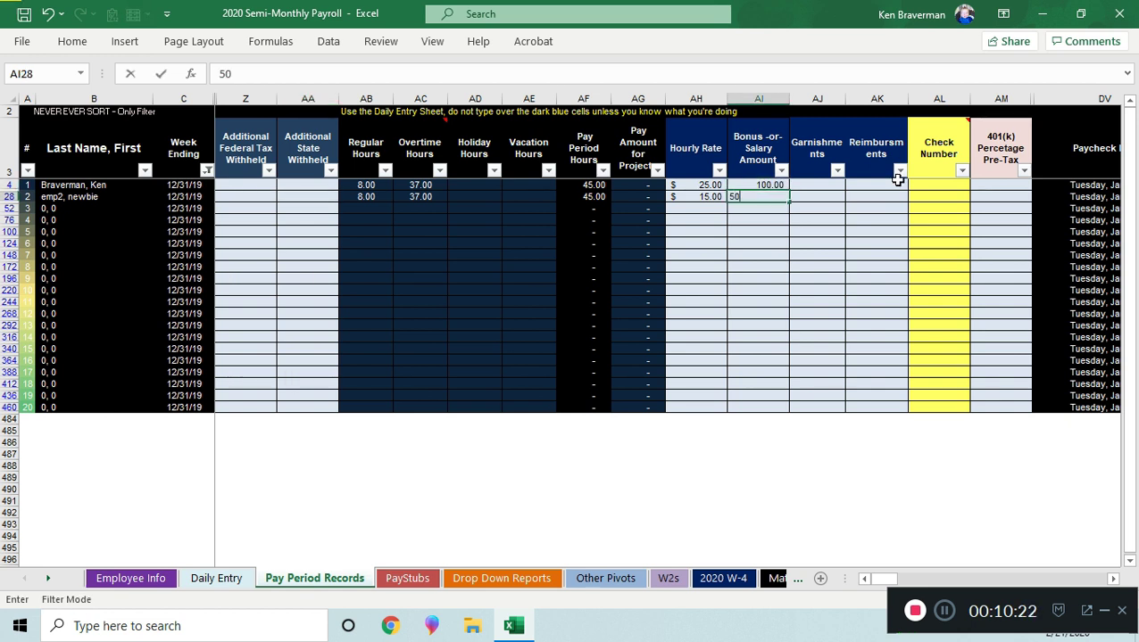
pyautogui.press('Return')
# Enter a reimbursement of 10 and a 5% pre-tax 401(k) percentage for the first employee
pyautogui.click(804, 184)
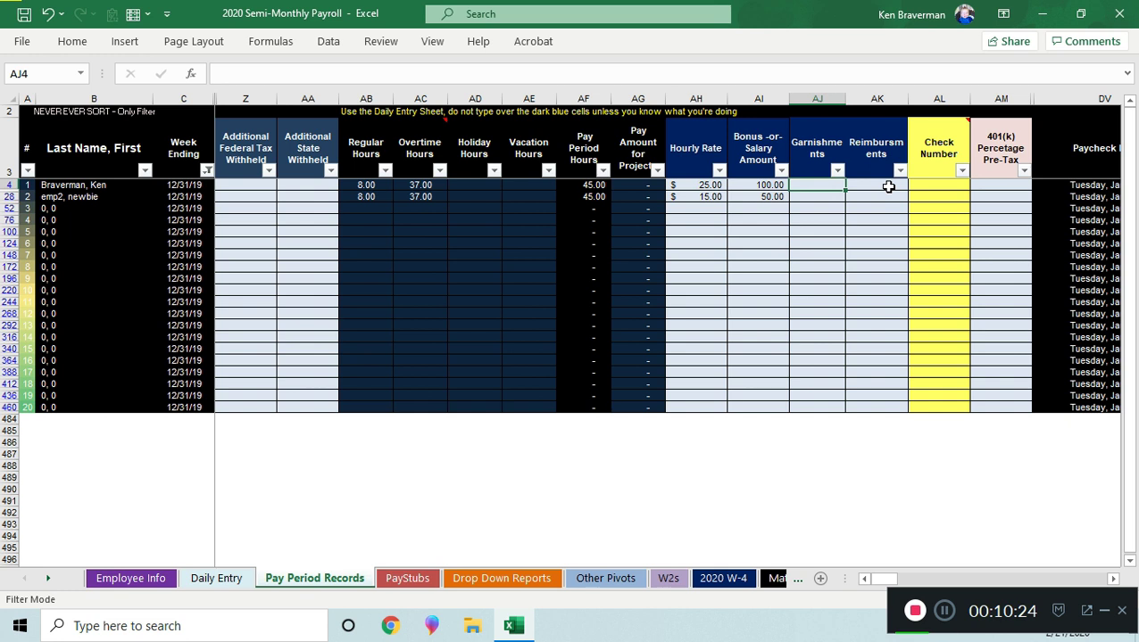
pyautogui.click(882, 186)
pyautogui.write('10')
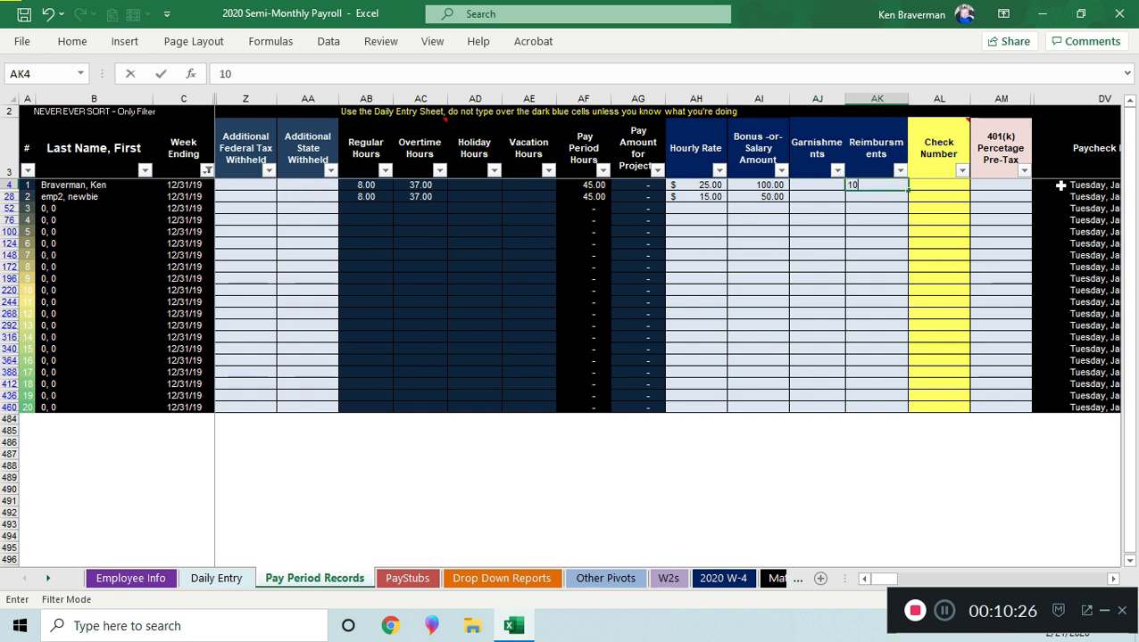
pyautogui.press('Return')
pyautogui.click(947, 183)
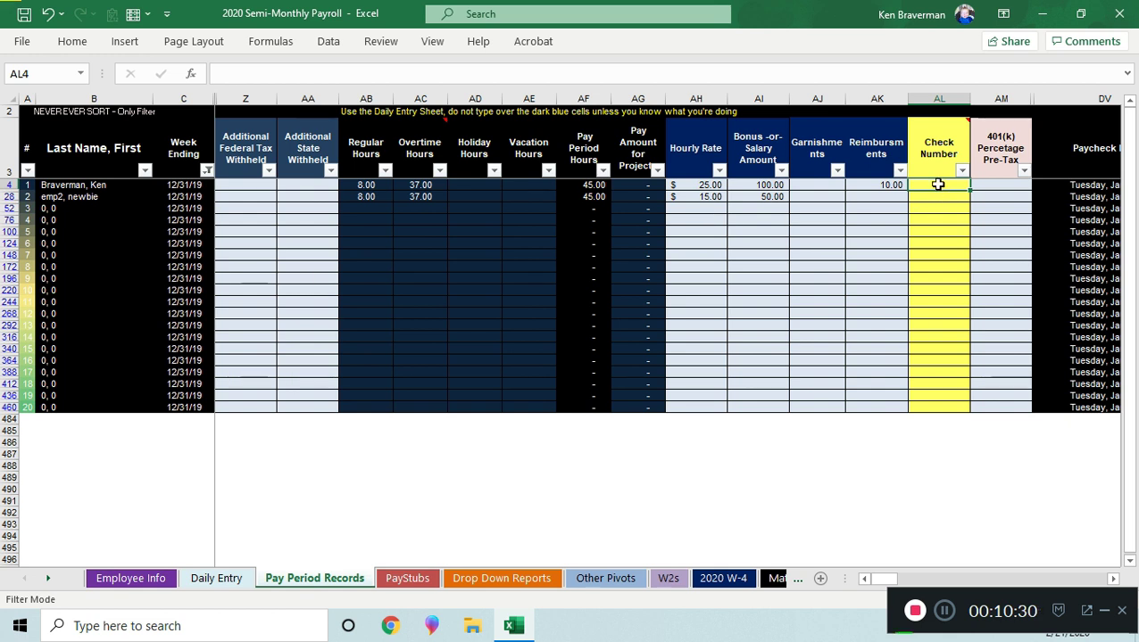
pyautogui.click(1007, 182)
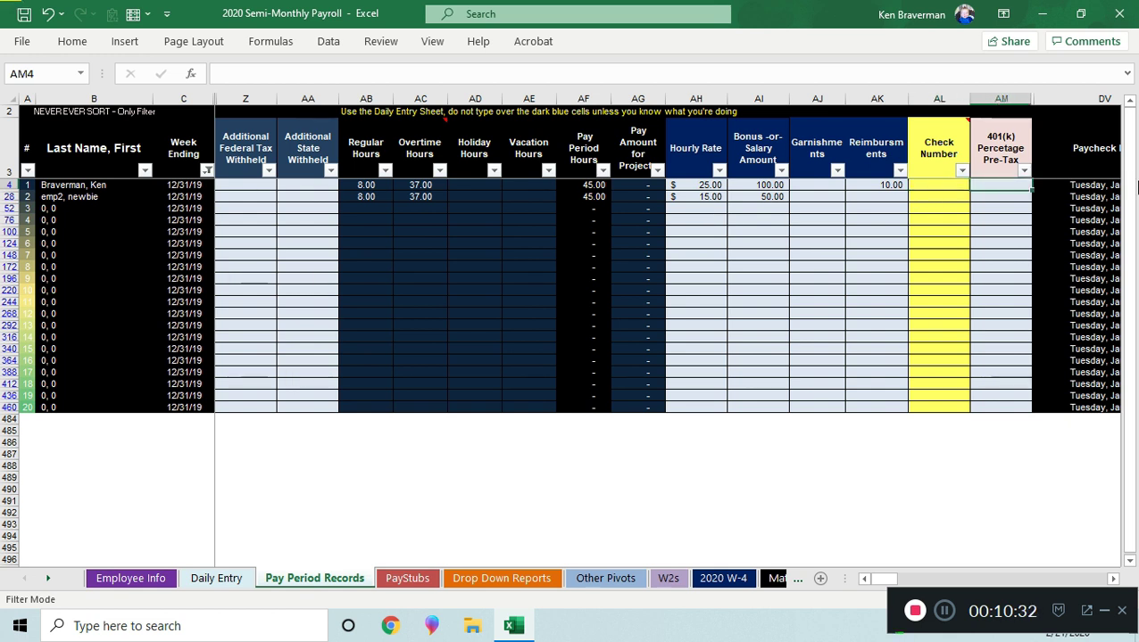
pyautogui.write('5')
pyautogui.press('Return')
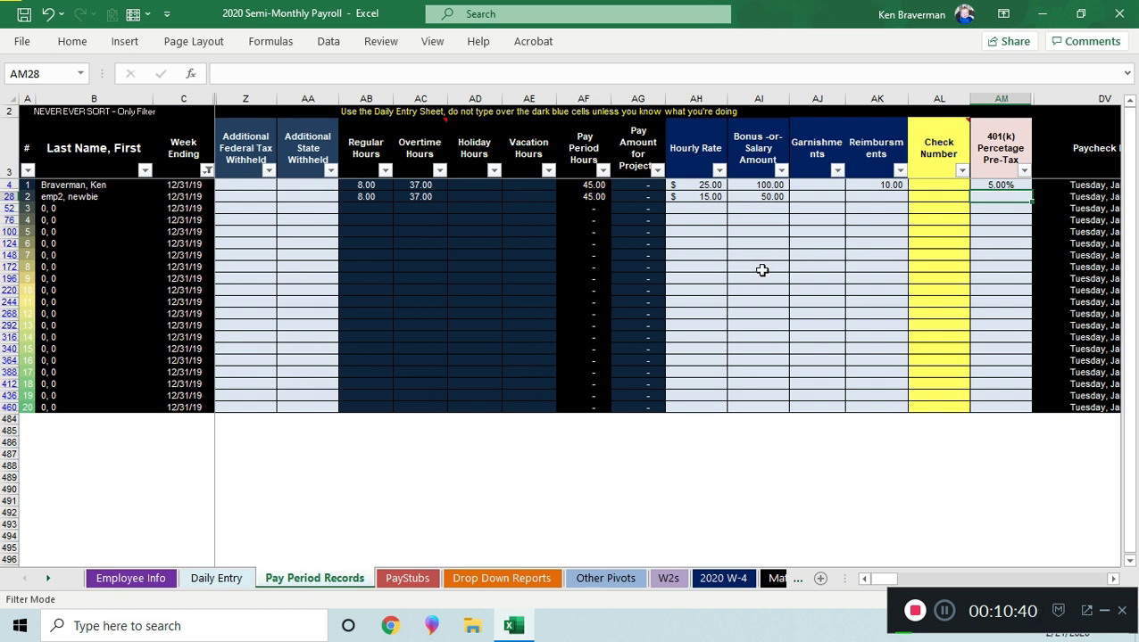
# Show the first employee's pay stub for the 12/31/19 pay period on the PayStubs sheet
pyautogui.click(407, 579)
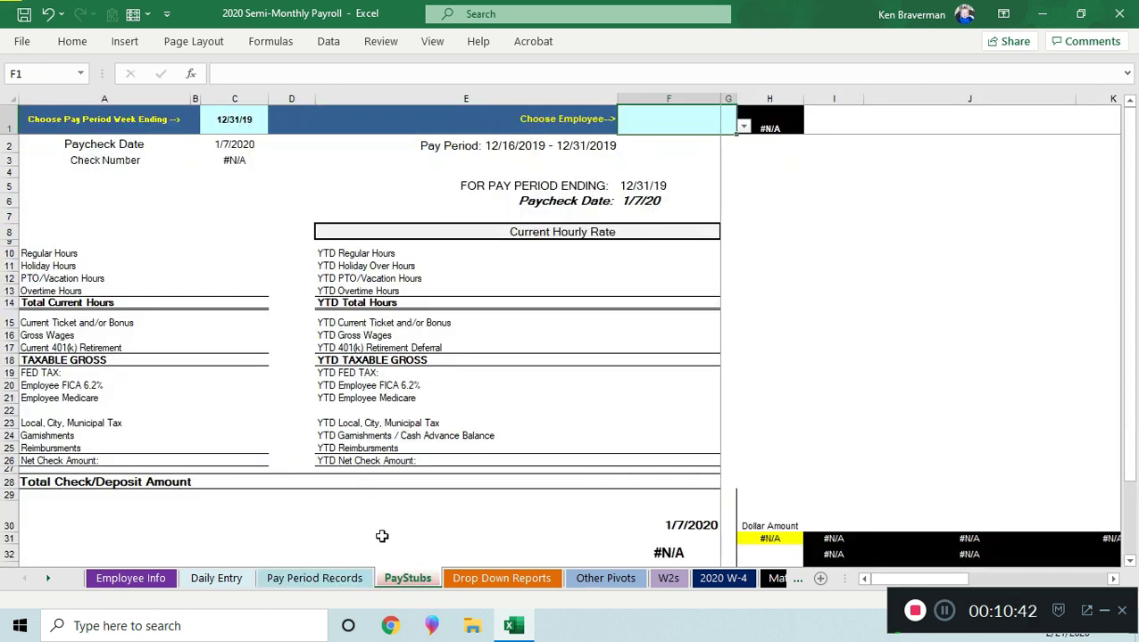
pyautogui.click(239, 125)
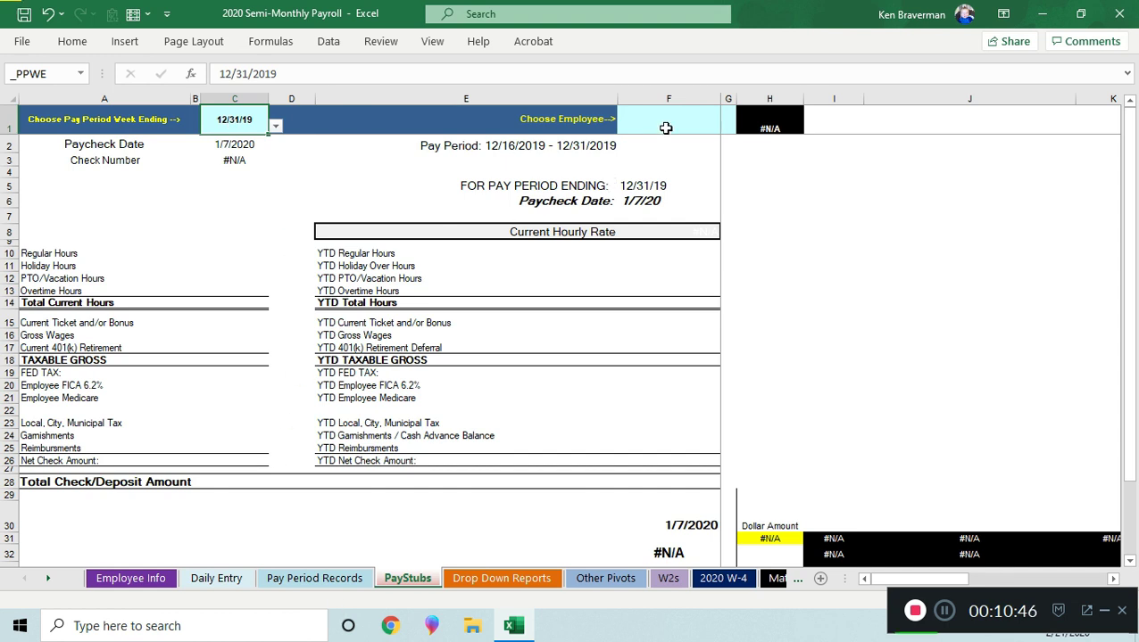
pyautogui.click(666, 124)
pyautogui.click(742, 128)
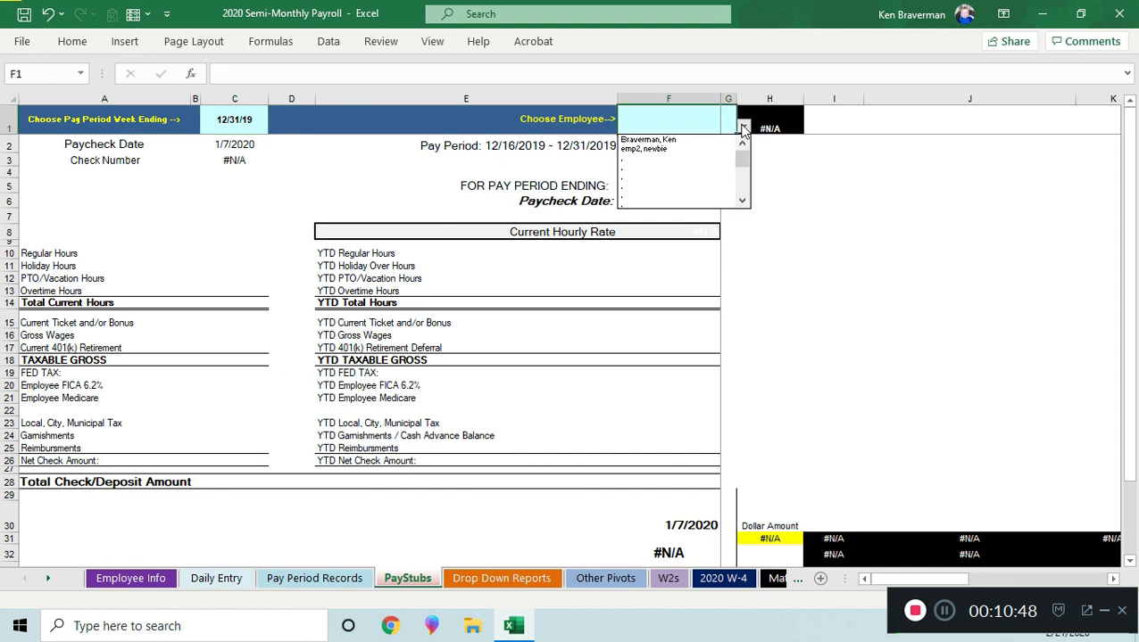
pyautogui.click(678, 140)
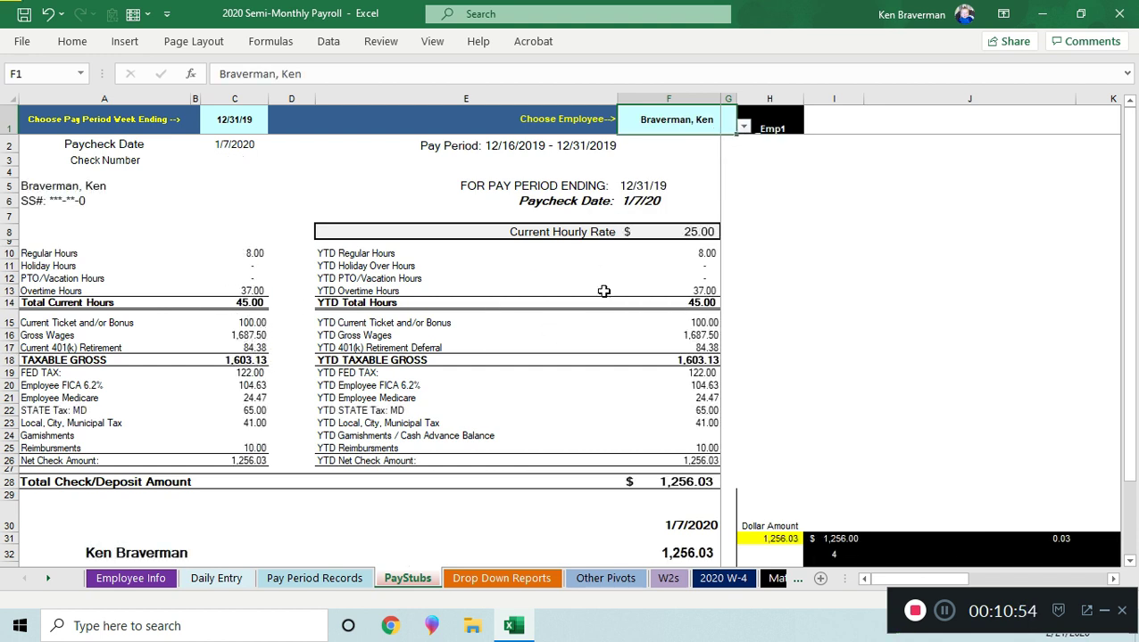
# Switch the pay stub to the period ending 1/15/2020 and back to 12/31/2019
pyautogui.click(221, 120)
pyautogui.click(274, 126)
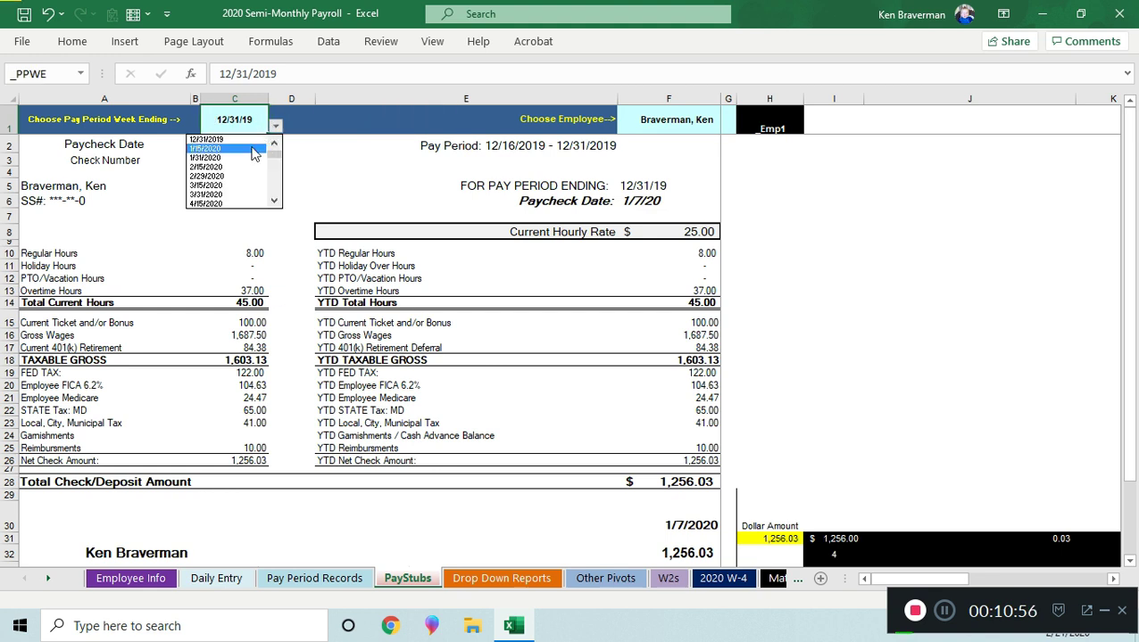
pyautogui.click(229, 153)
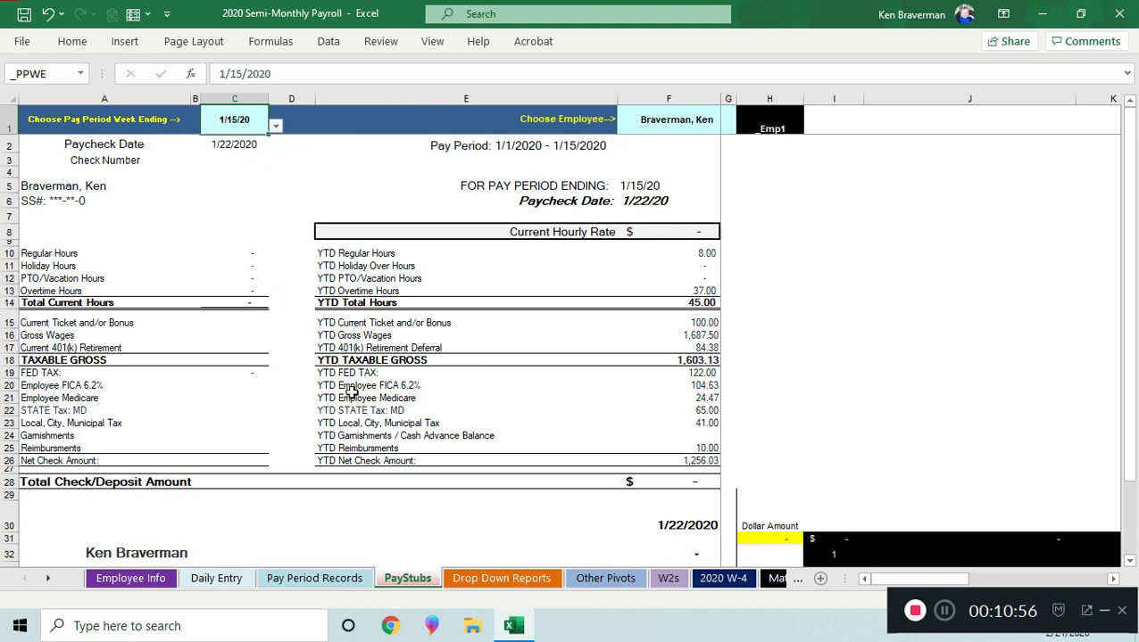
pyautogui.click(274, 126)
pyautogui.click(230, 141)
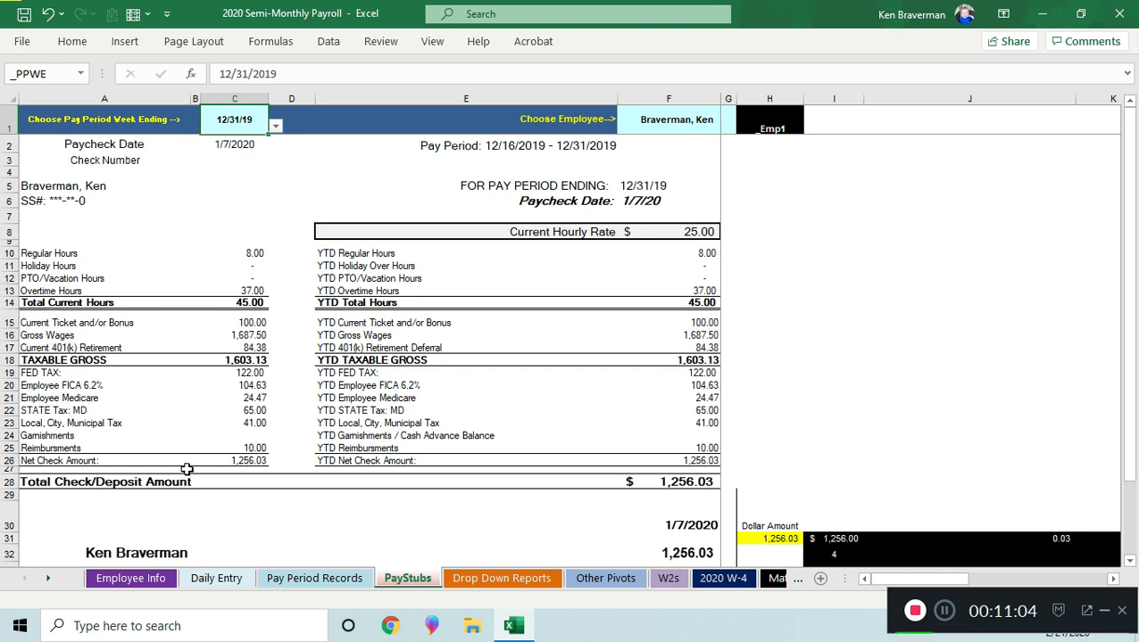
# Hide the 401(k) retirement row on the pay stub and undo the hiding
pyautogui.click(74, 348)
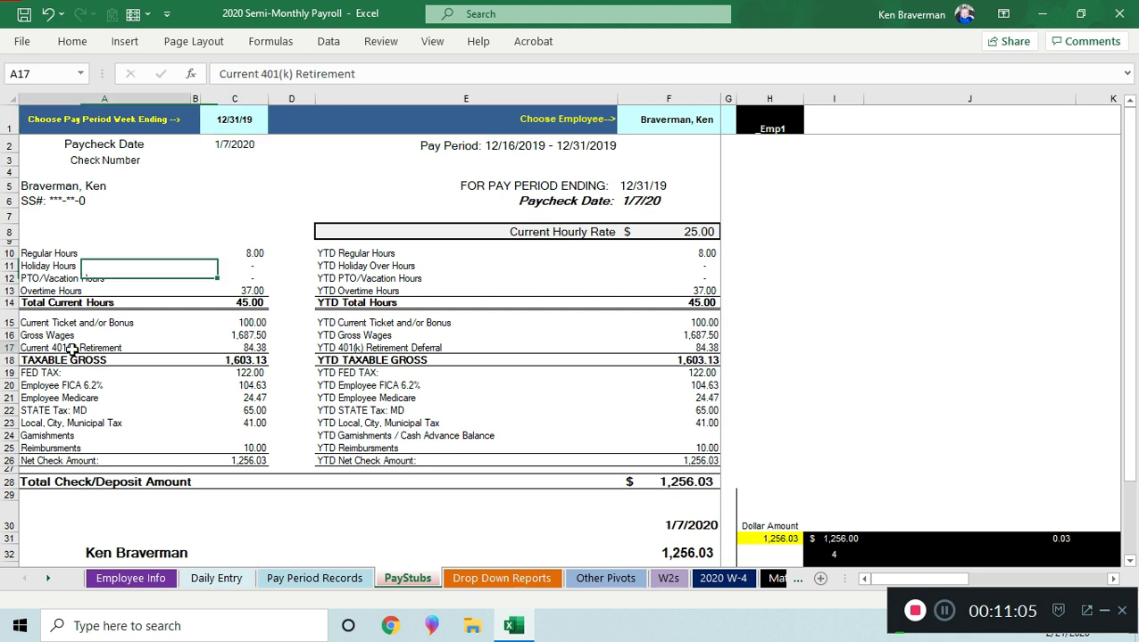
pyautogui.click(254, 346)
pyautogui.click(695, 345)
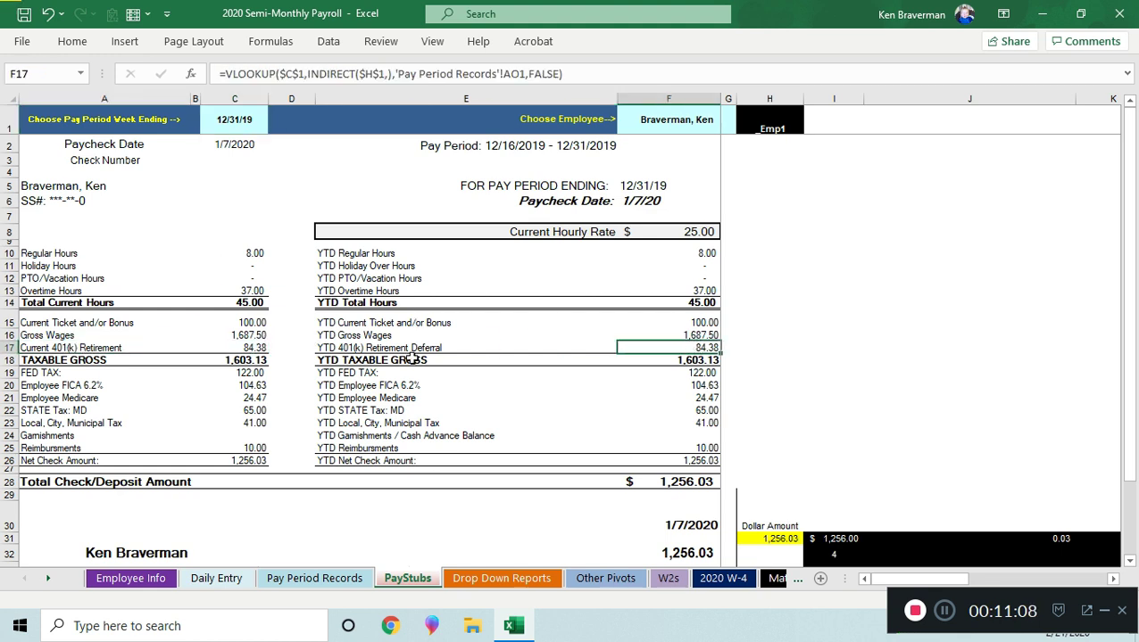
pyautogui.click(7, 348)
pyautogui.rightClick(8, 349)
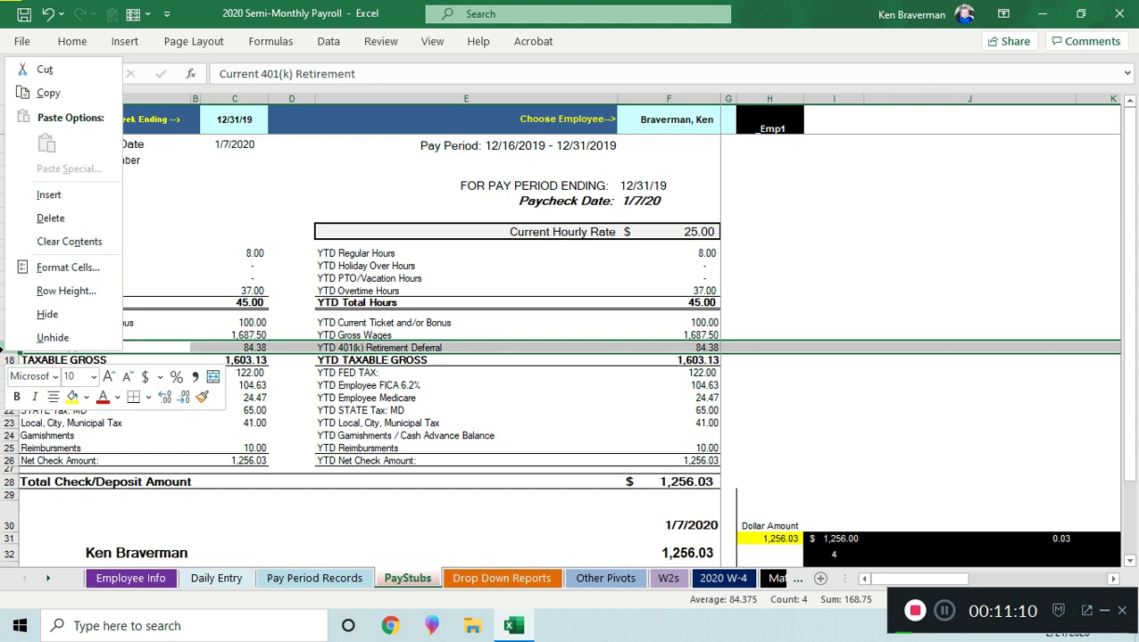
pyautogui.click(42, 315)
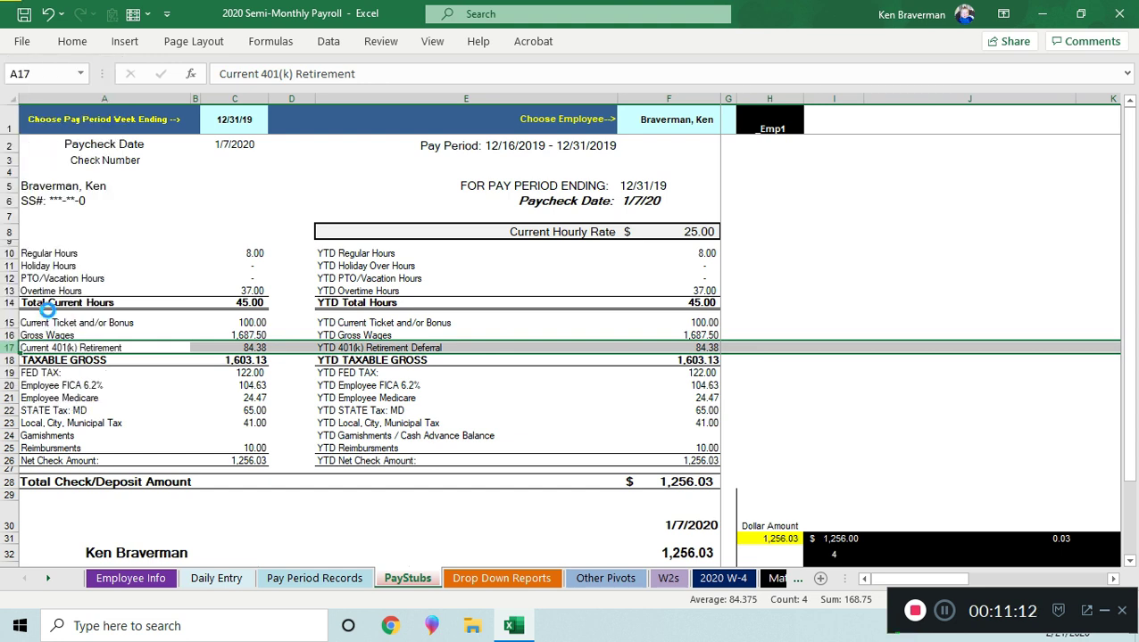
pyautogui.click(370, 360)
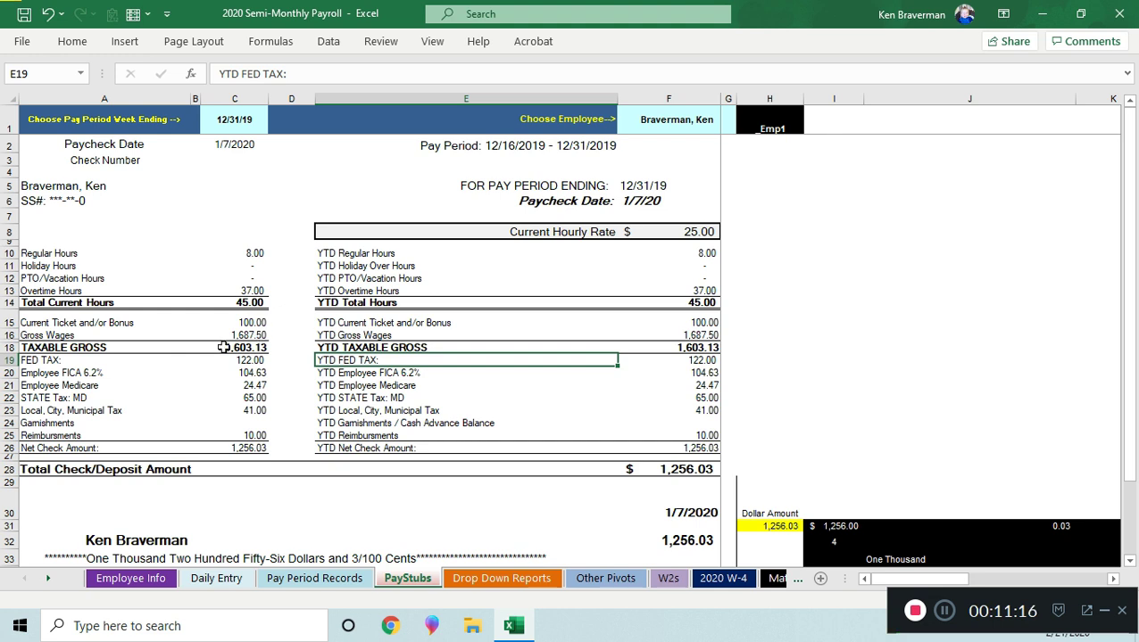
pyautogui.hotkey('ctrl', 'z')
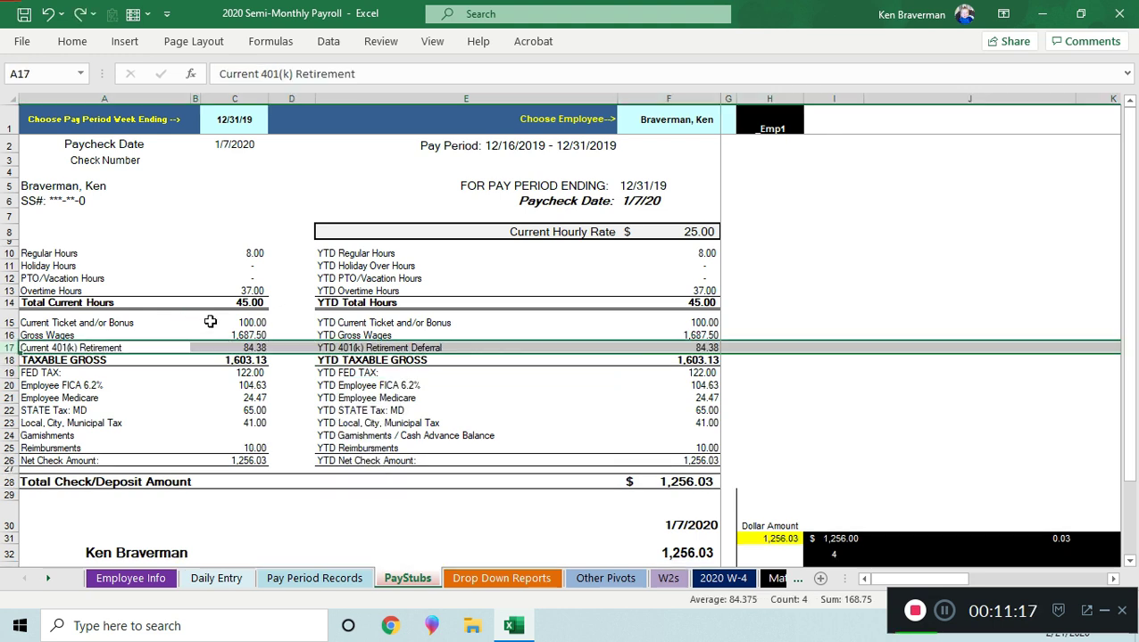
# Examine the pay stub's bonus, gross wages and 401(k) lines and compare them with the Pay Period Records entries
pyautogui.click(382, 386)
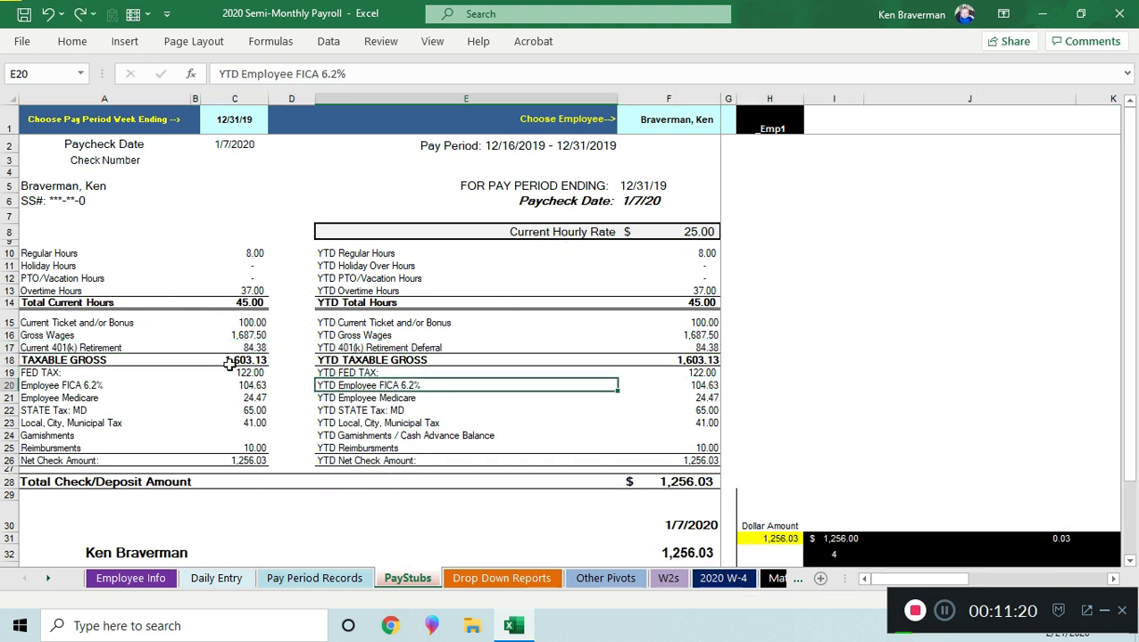
pyautogui.click(257, 347)
pyautogui.click(239, 337)
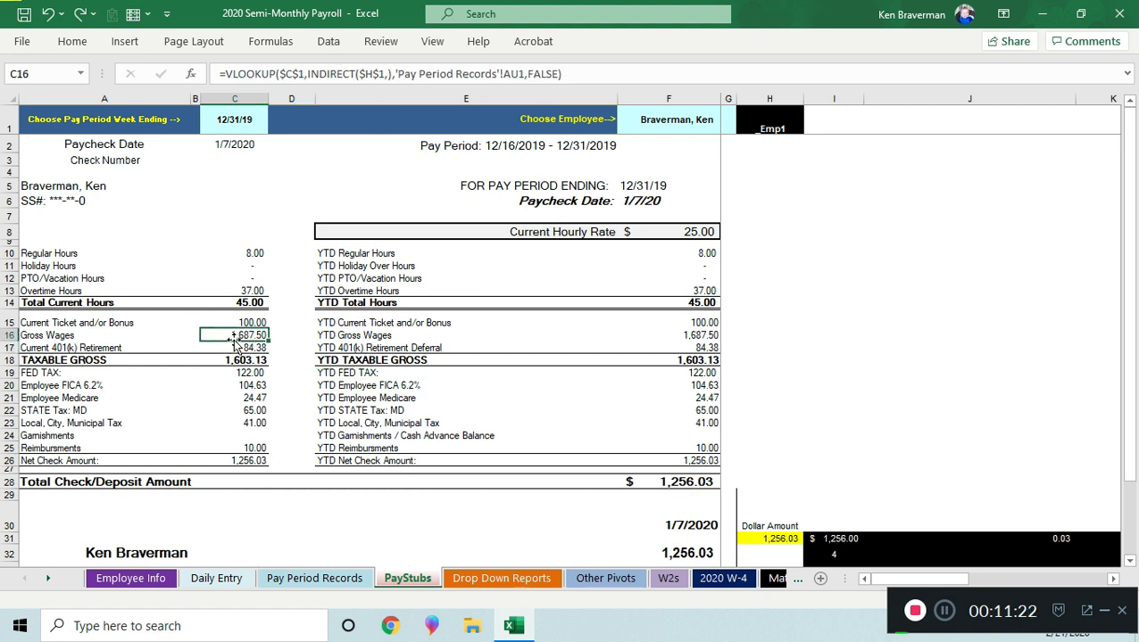
pyautogui.click(83, 336)
pyautogui.click(71, 348)
pyautogui.click(94, 324)
pyautogui.click(253, 325)
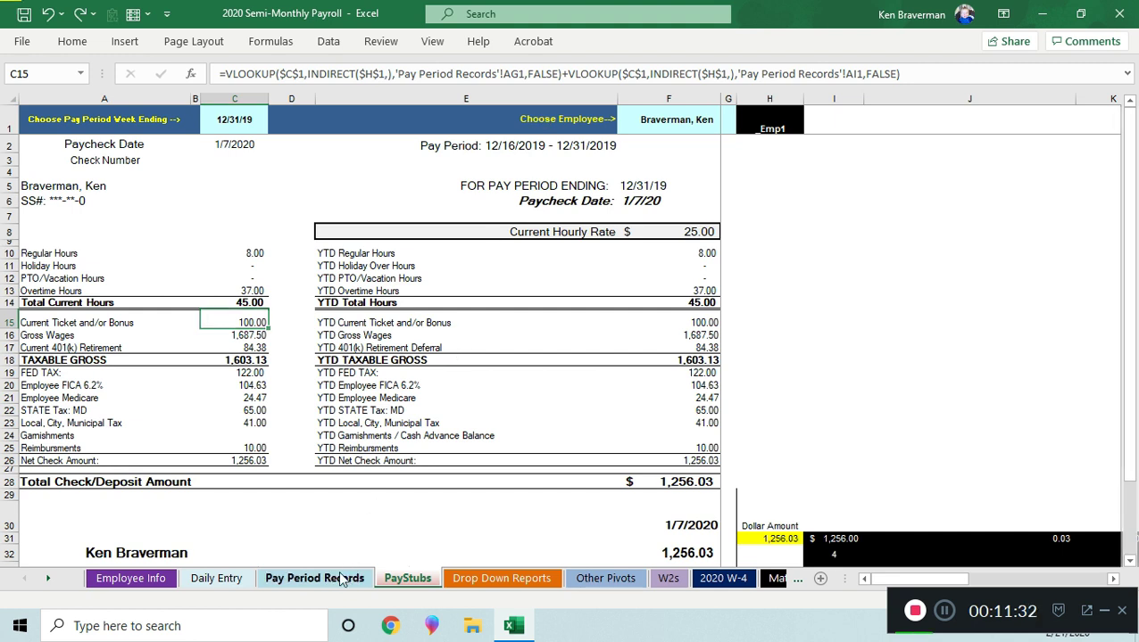
pyautogui.click(313, 578)
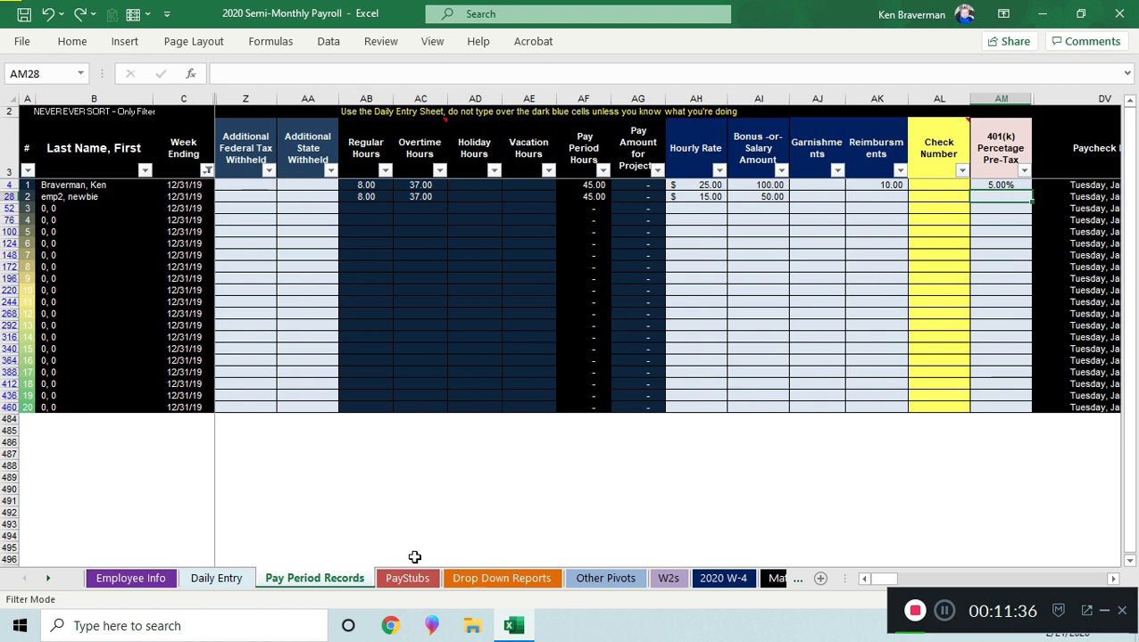
pyautogui.click(399, 580)
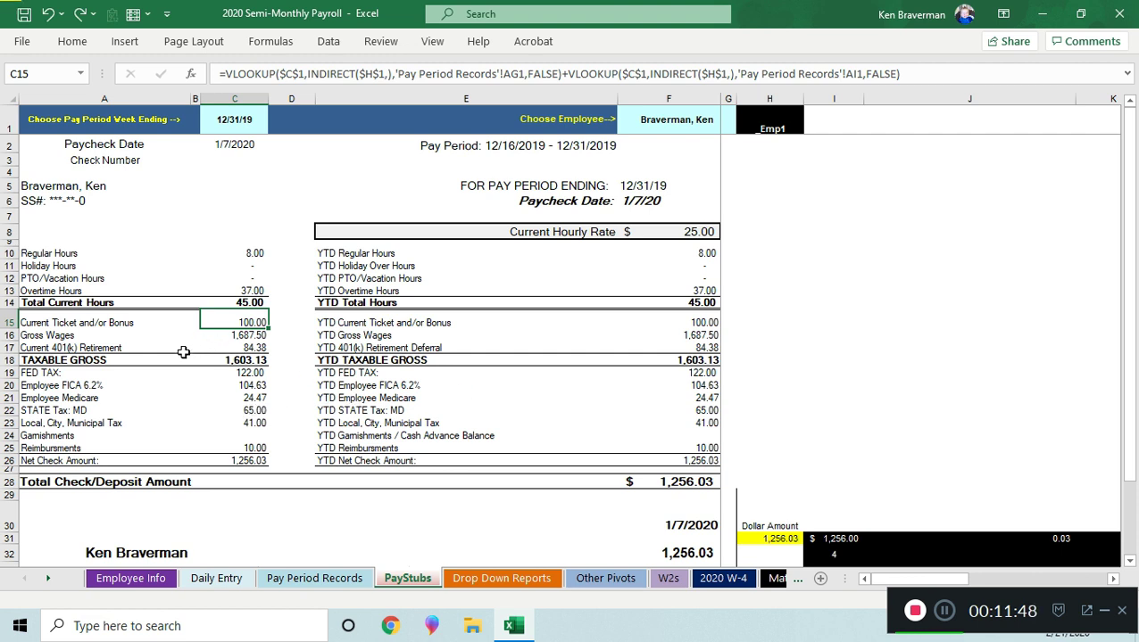
# Insert a row above Current 401(k) Retirement on the pay stub and label it "Pre tax Wages"
pyautogui.rightClick(5, 347)
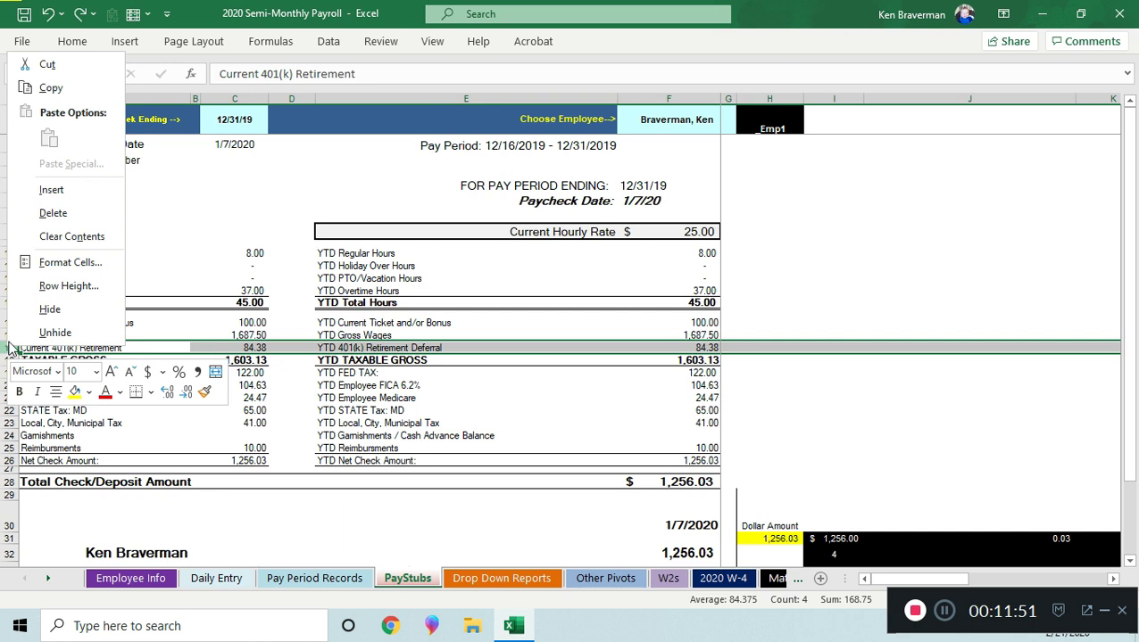
pyautogui.click(84, 187)
pyautogui.click(93, 347)
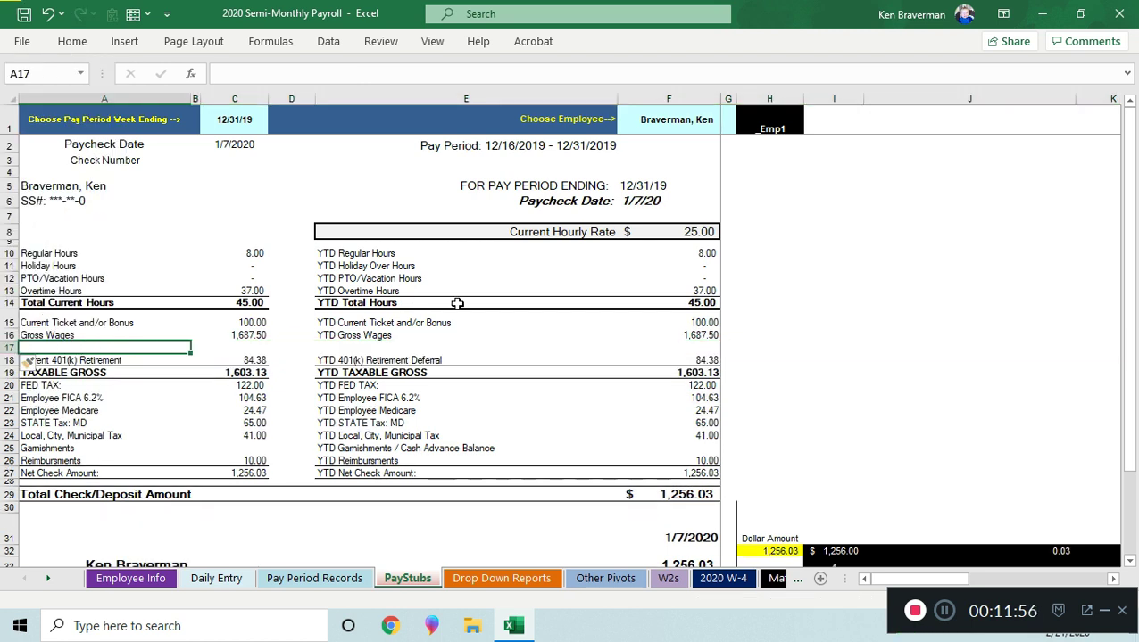
pyautogui.write('Pre')
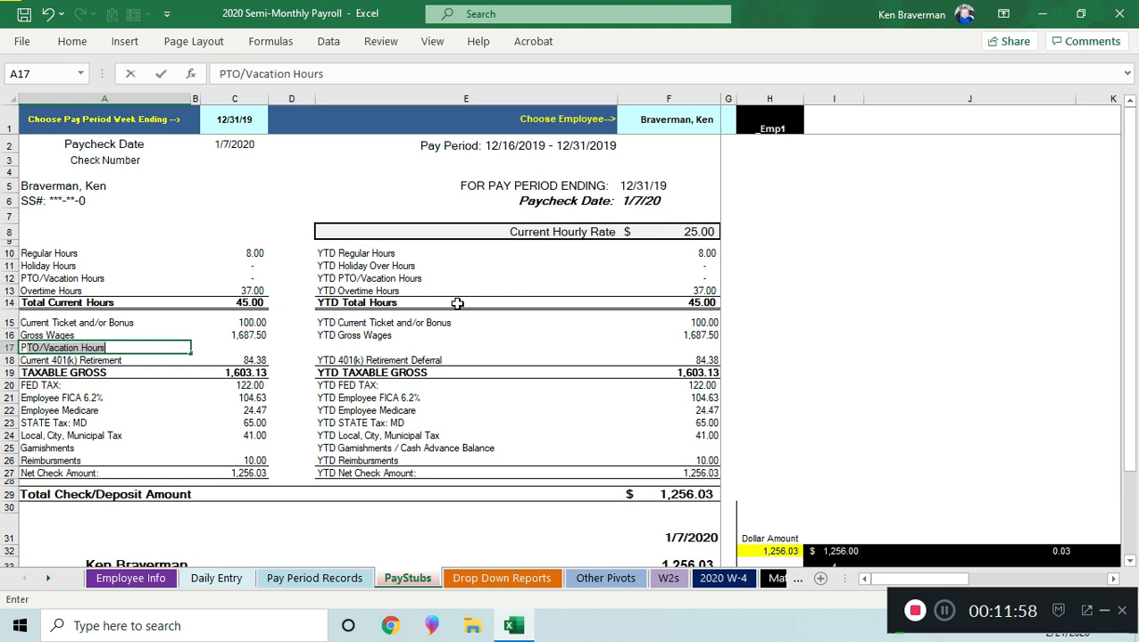
pyautogui.write(' tax Wag')
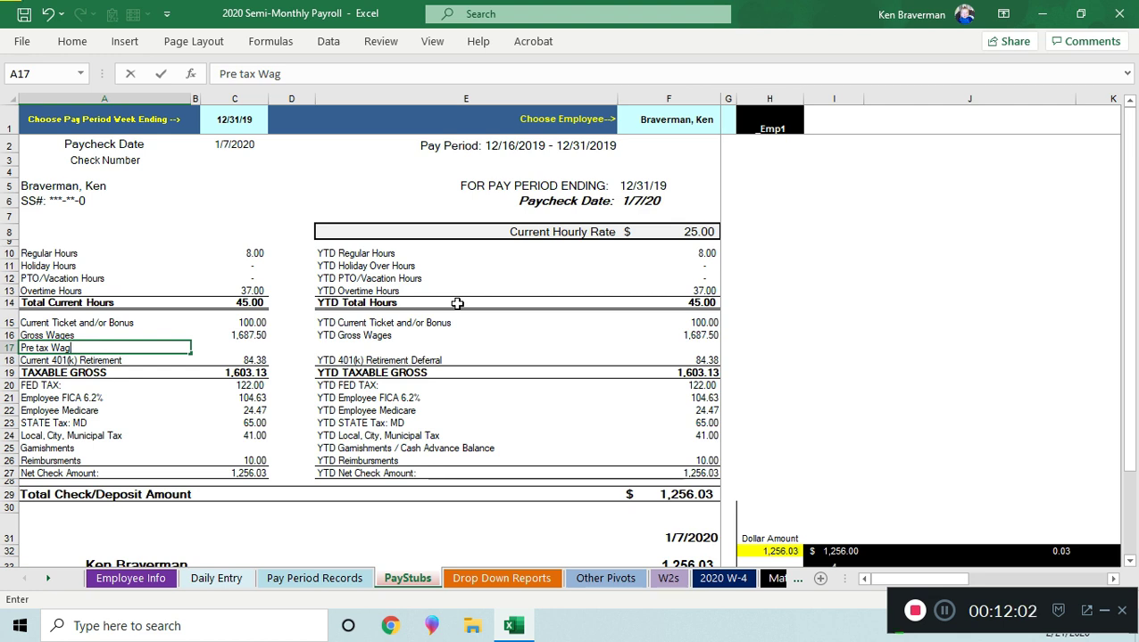
pyautogui.write('es')
pyautogui.press('Tab')
pyautogui.press('Tab')
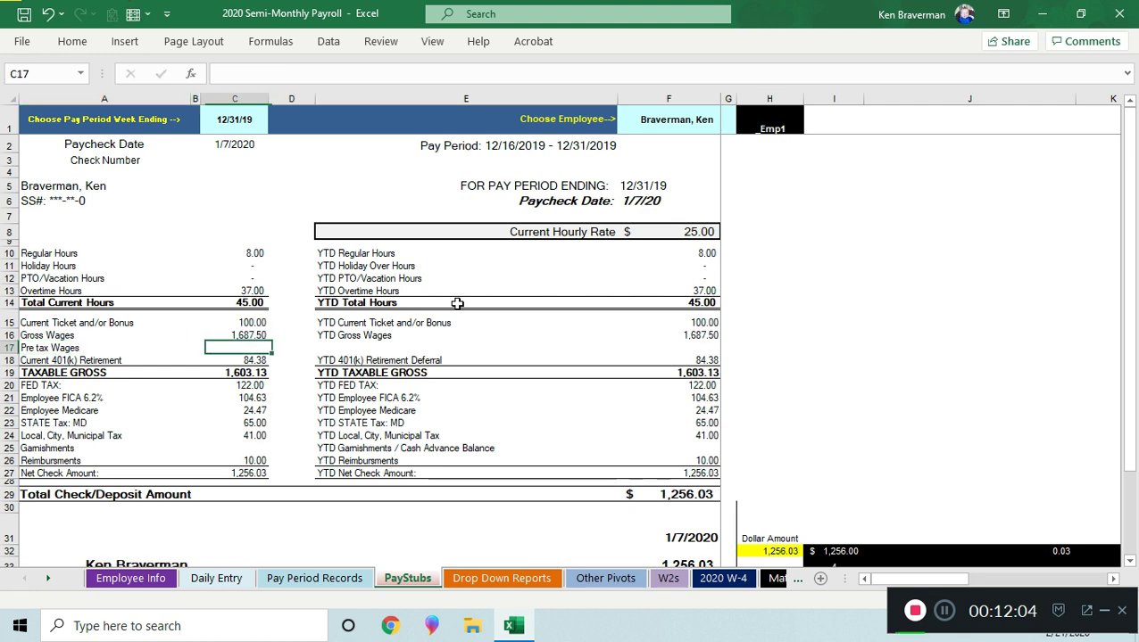
# Check the pay stub's Gross Wages formula and unhide all hidden columns in Pay Period Records
pyautogui.press('Up')
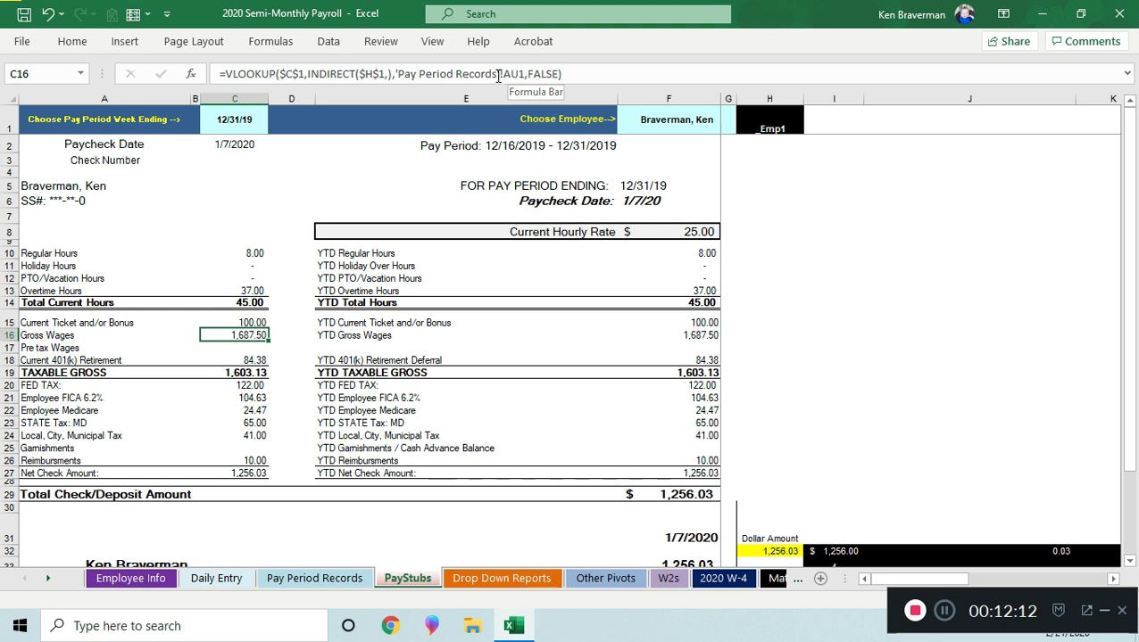
pyautogui.click(277, 410)
pyautogui.click(314, 578)
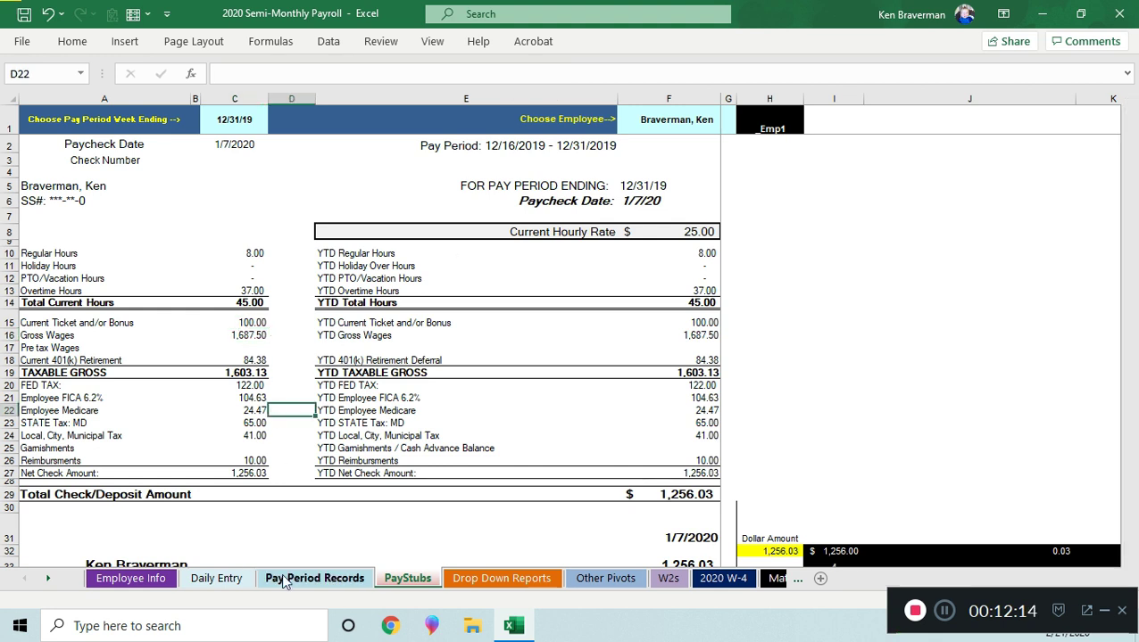
pyautogui.moveTo(41, 100)
pyautogui.mouseDown()
pyautogui.moveTo(1026, 125)
pyautogui.moveTo(1133, 139)
pyautogui.moveTo(1029, 168)
pyautogui.mouseUp()
pyautogui.rightClick(872, 267)
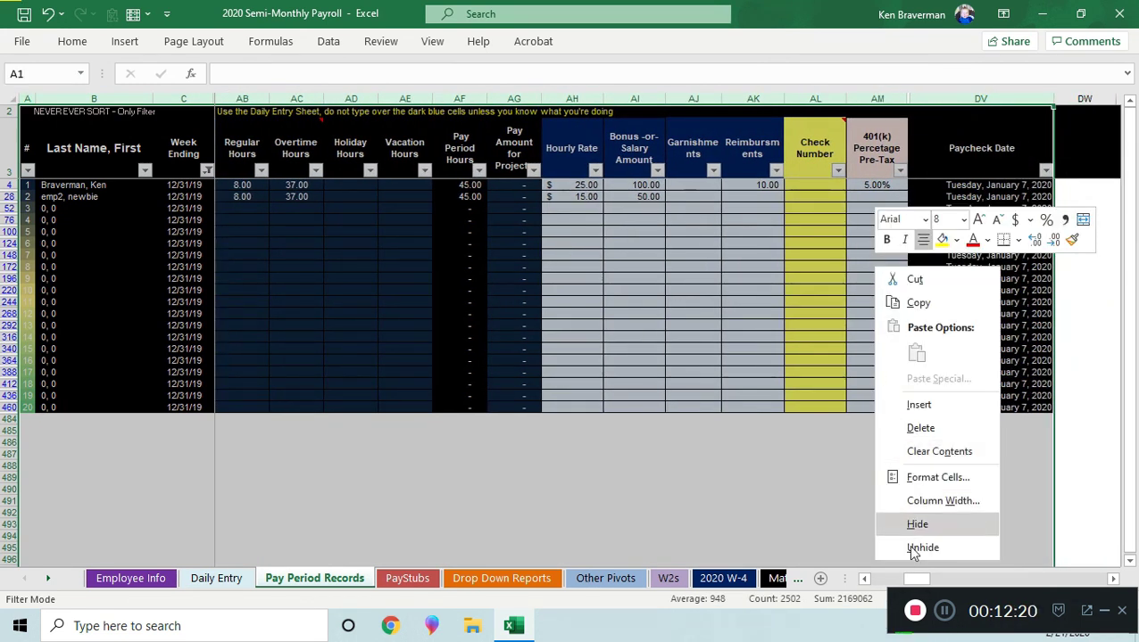
pyautogui.click(919, 547)
pyautogui.scroll(-1, 582, 347)
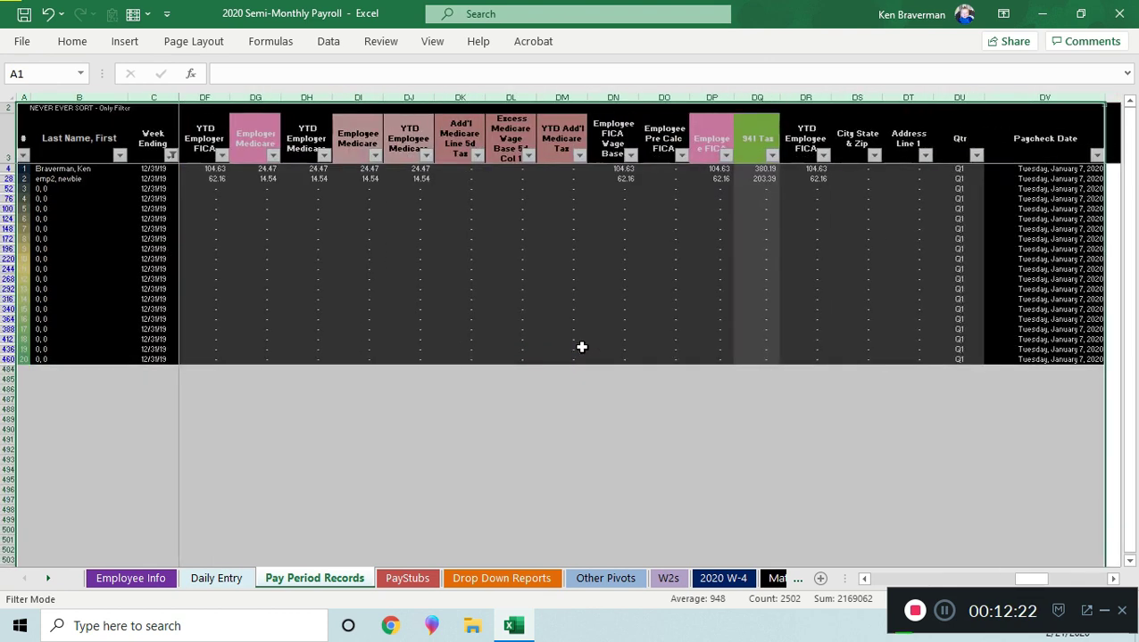
pyautogui.moveTo(1035, 579); pyautogui.dragTo(862, 611)
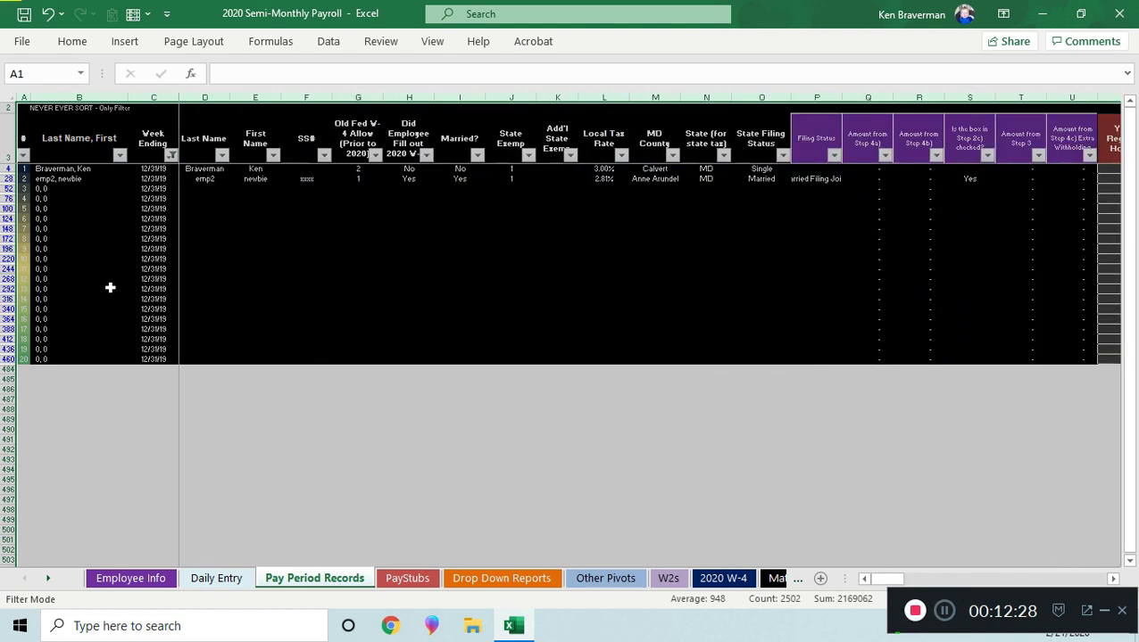
# Clear the Week Ending filter in Pay Period Records and check the Gross Wages and Gross Wages less Non-Taxable Deductions columns
pyautogui.click(170, 157)
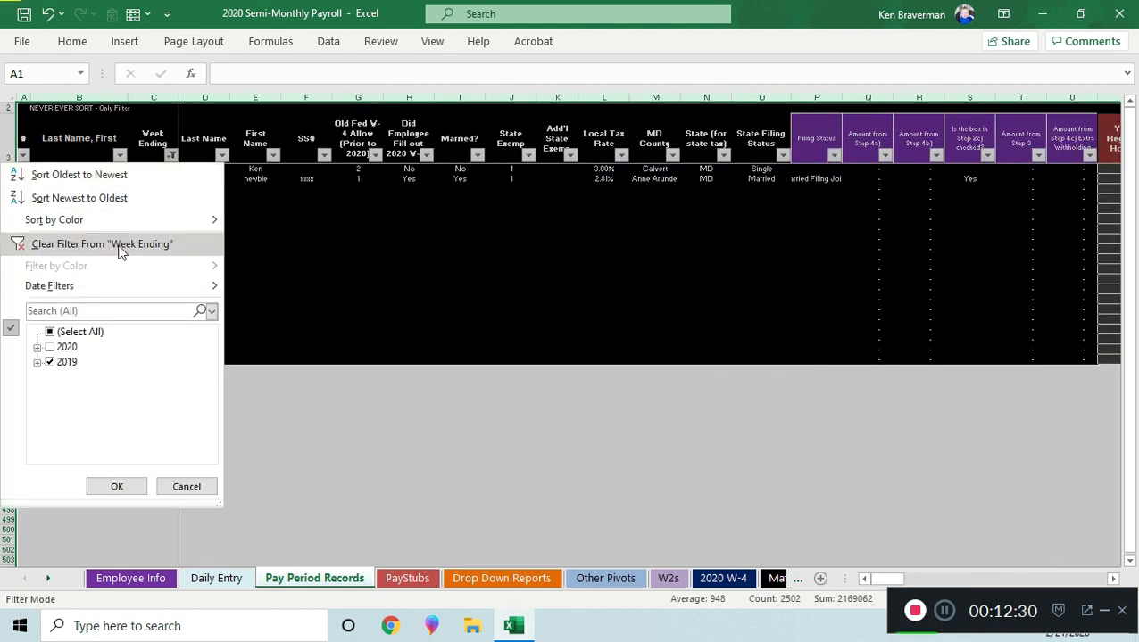
pyautogui.click(117, 243)
pyautogui.moveTo(872, 580); pyautogui.dragTo(916, 572)
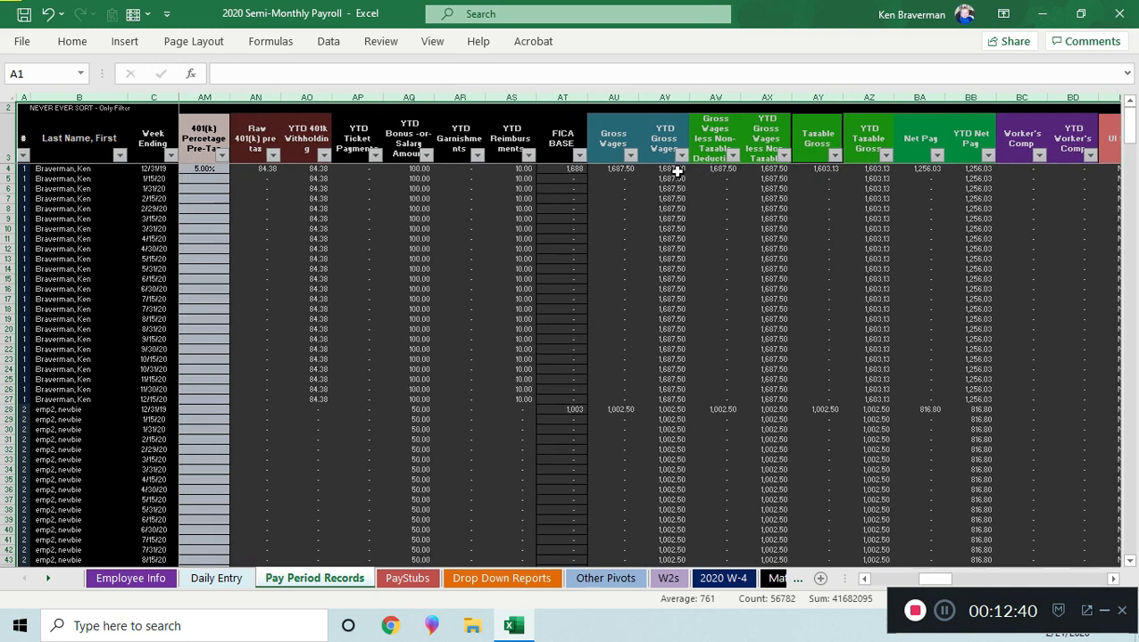
pyautogui.click(607, 173)
pyautogui.click(728, 178)
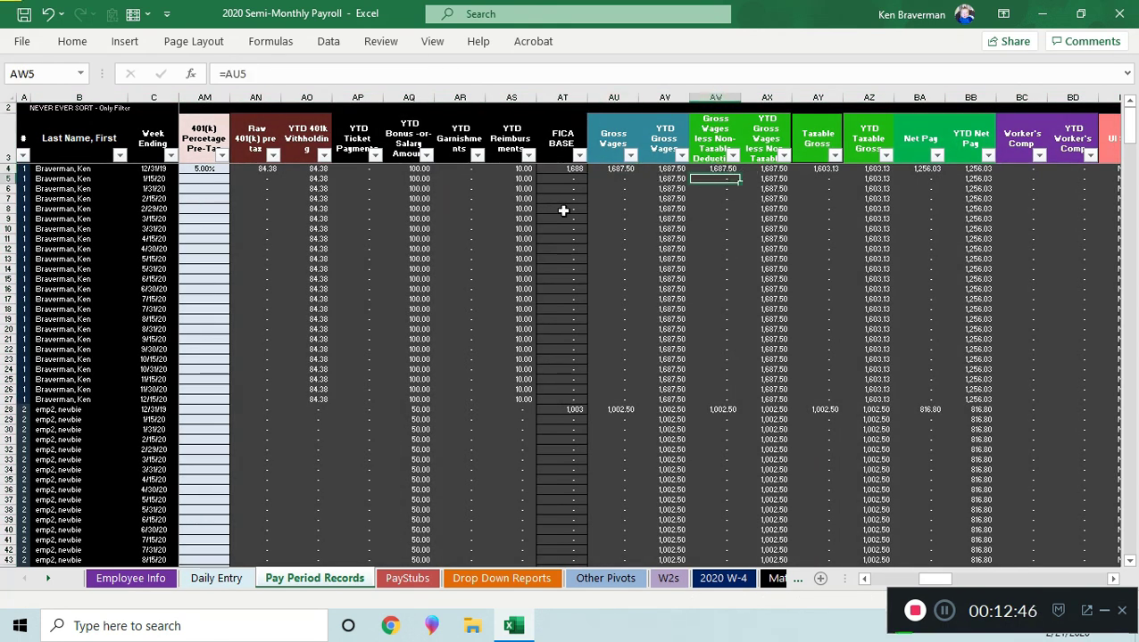
# Fill the pay stub's current Pre tax Wages amount with the Gross Wages lookup formula, changing its column reference to 'Pay Period Records'!AW1
pyautogui.click(407, 579)
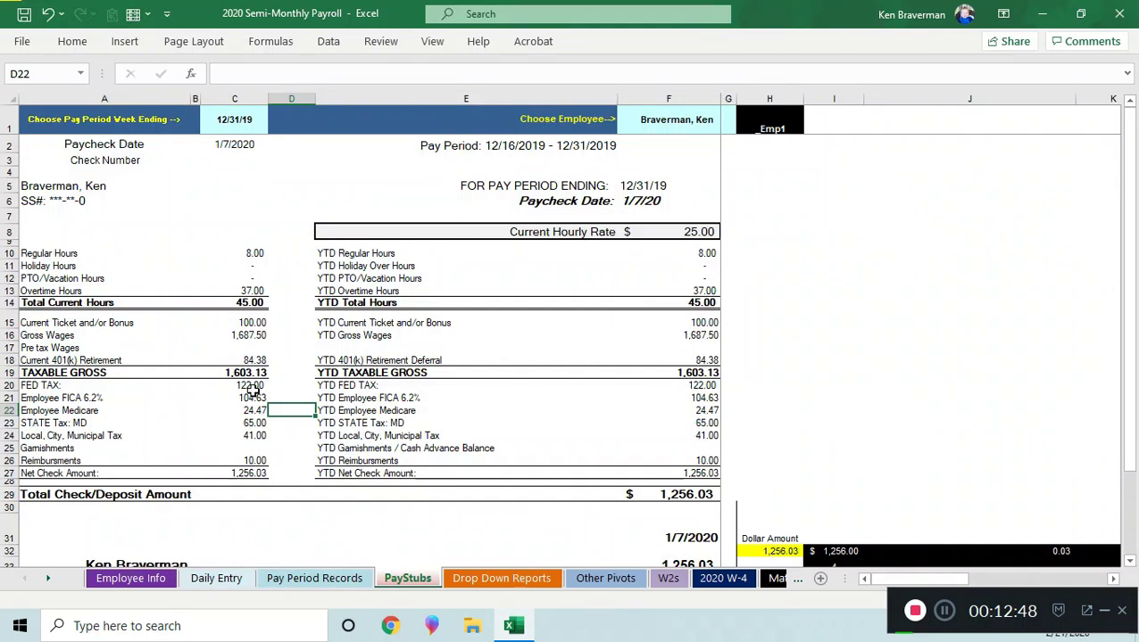
pyautogui.click(245, 348)
pyautogui.click(248, 335)
pyautogui.moveTo(596, 75); pyautogui.dragTo(4, 81)
pyautogui.hotkey('ctrl', 'c')
pyautogui.press('Escape')
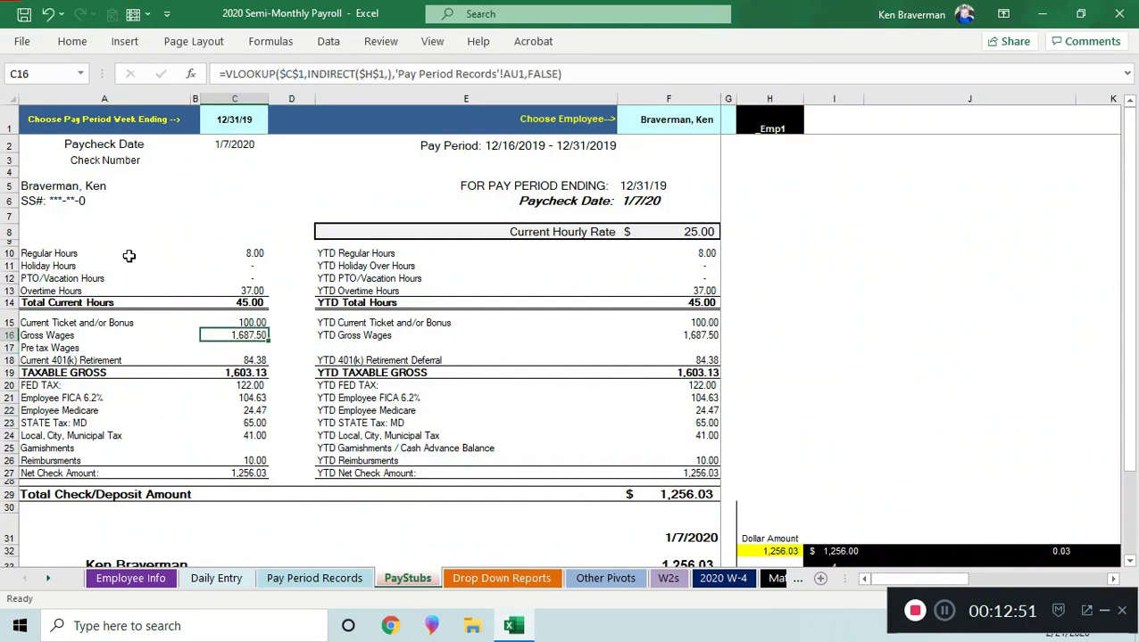
pyautogui.click(219, 350)
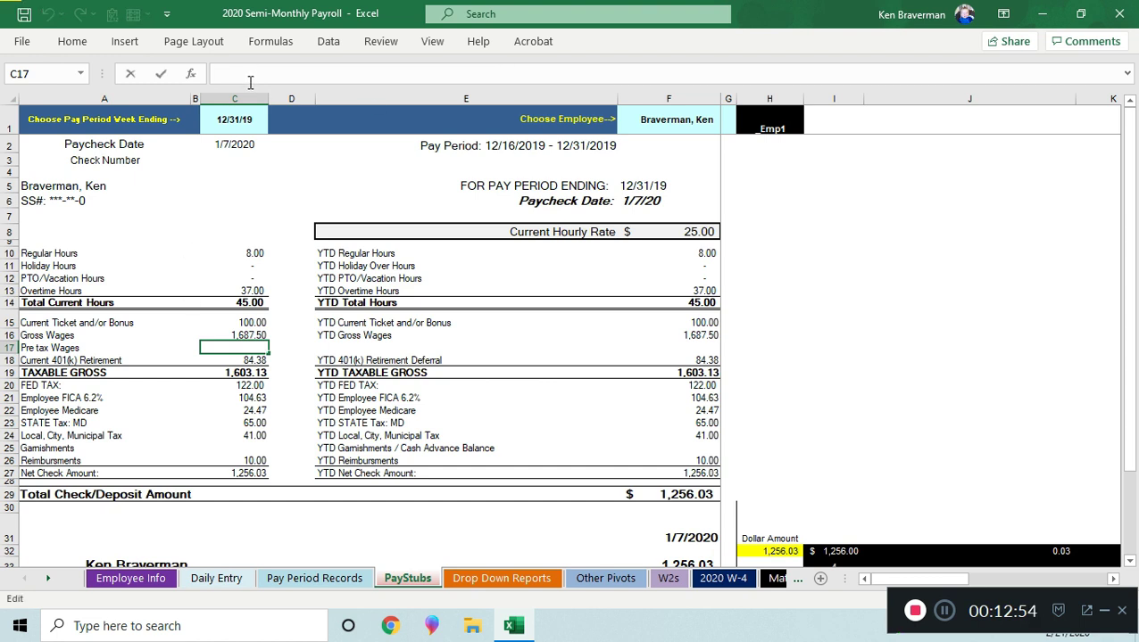
pyautogui.hotkey('ctrl', 'v')
pyautogui.click(520, 73)
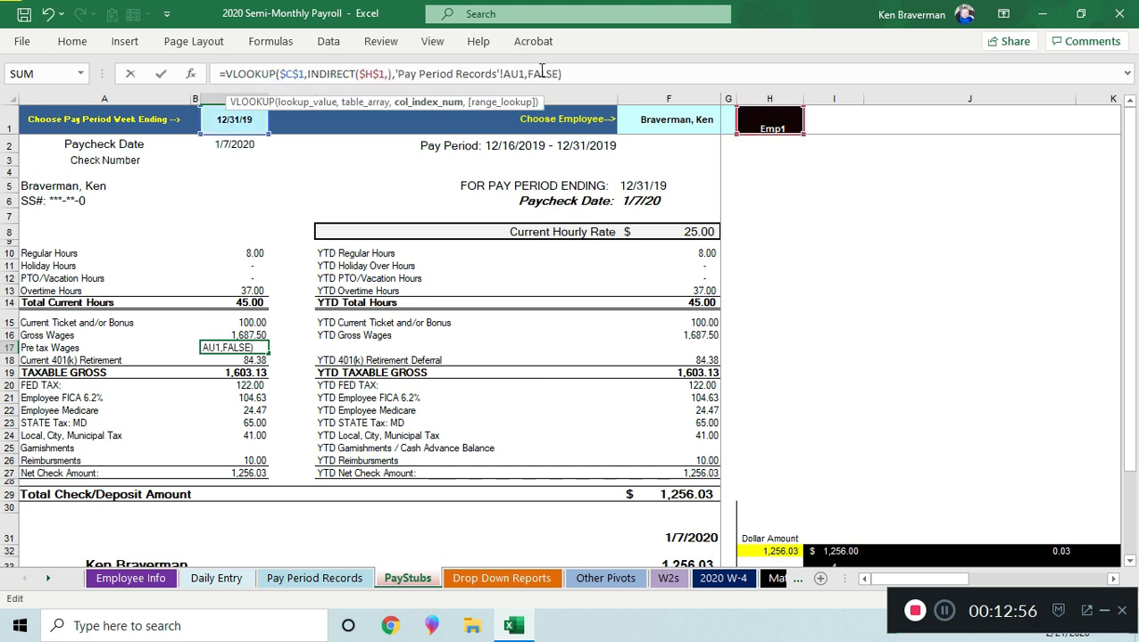
pyautogui.press('BackSpace')
pyautogui.write('M')
pyautogui.press('Return')
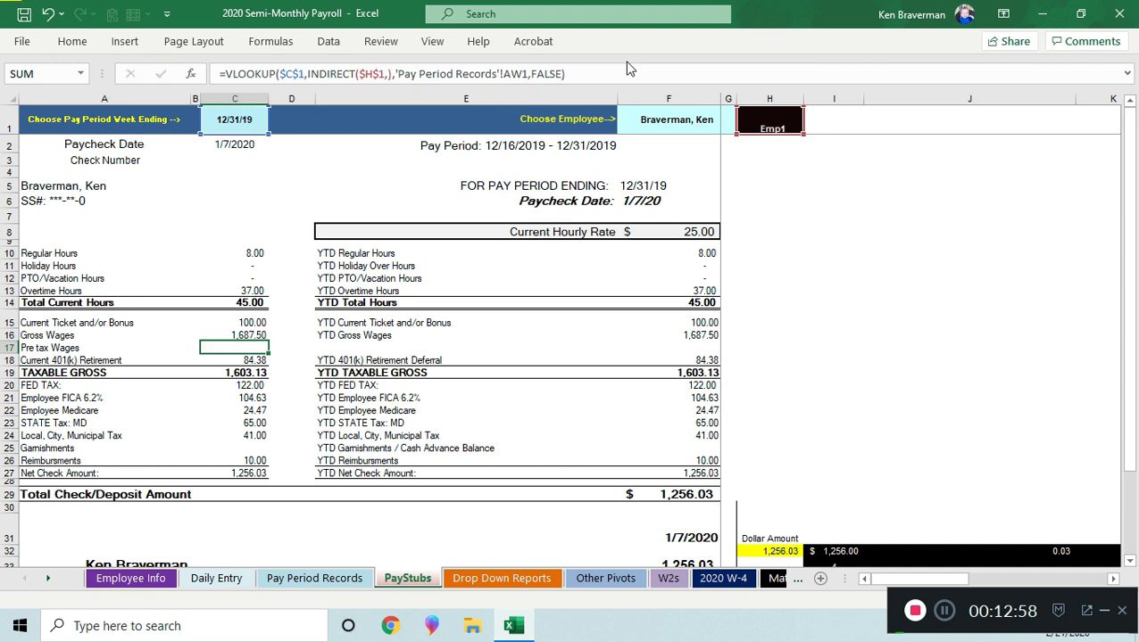
pyautogui.press('Up')
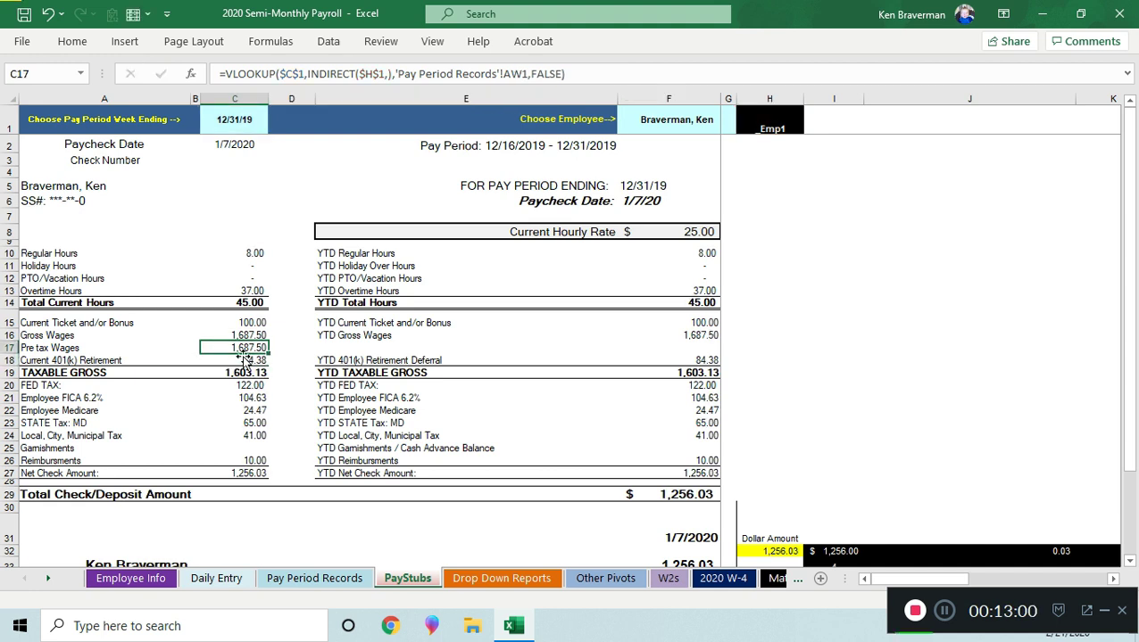
# Check the YTD Gross Wages less Non-Taxable formula in Pay Period Records and undo the added Pre tax Wages row on the pay stub
pyautogui.click(704, 344)
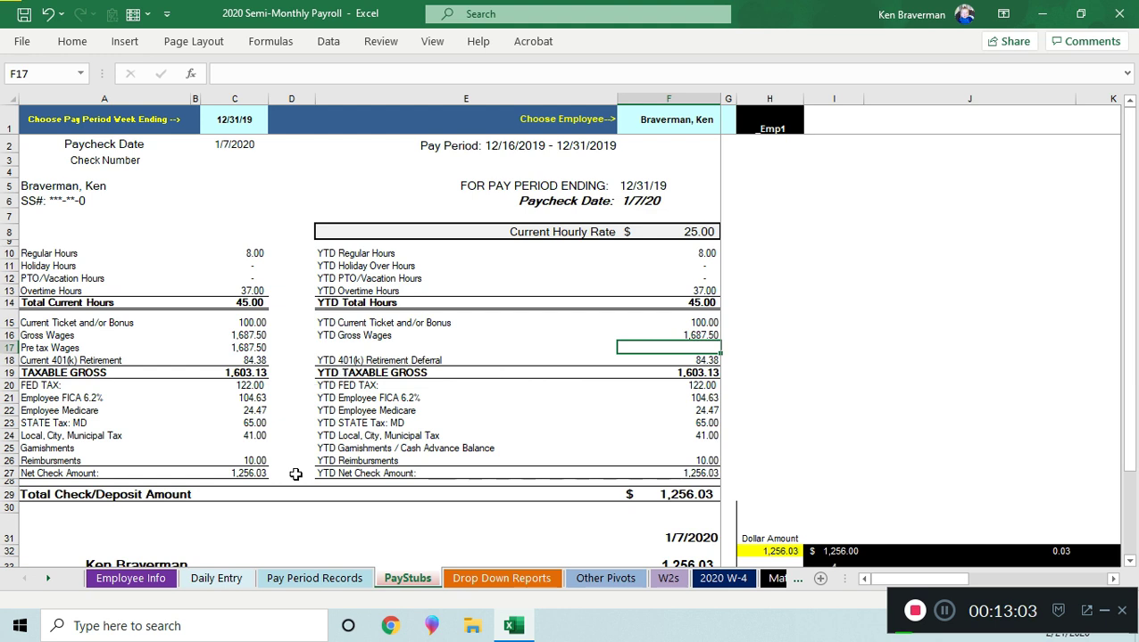
pyautogui.click(314, 578)
pyautogui.click(758, 169)
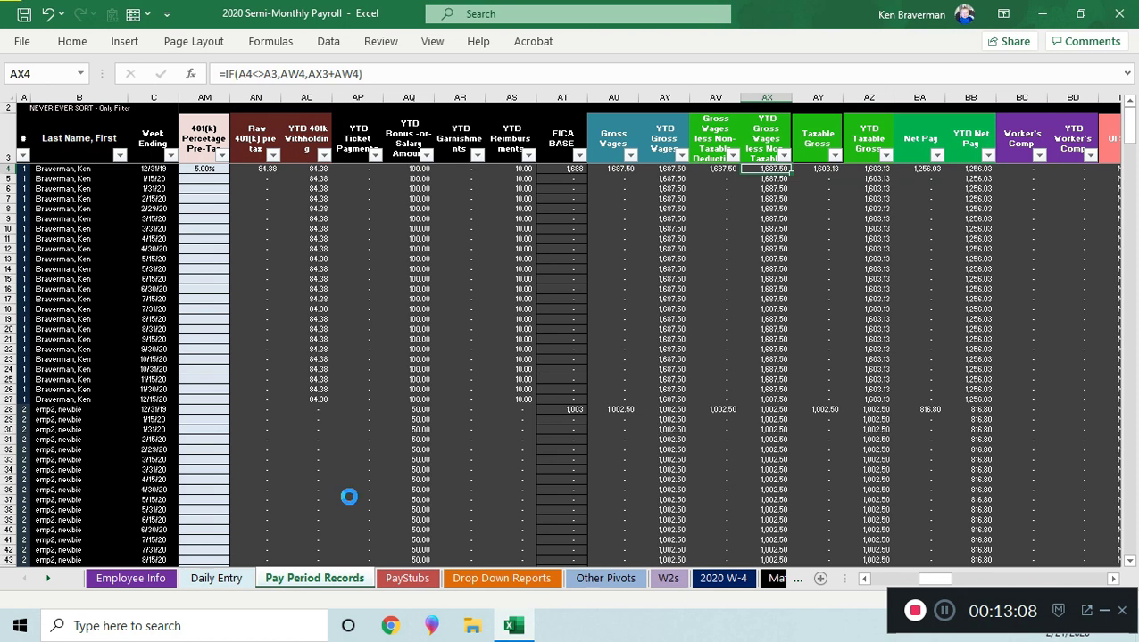
pyautogui.hotkey('ctrl', 'pagedown')
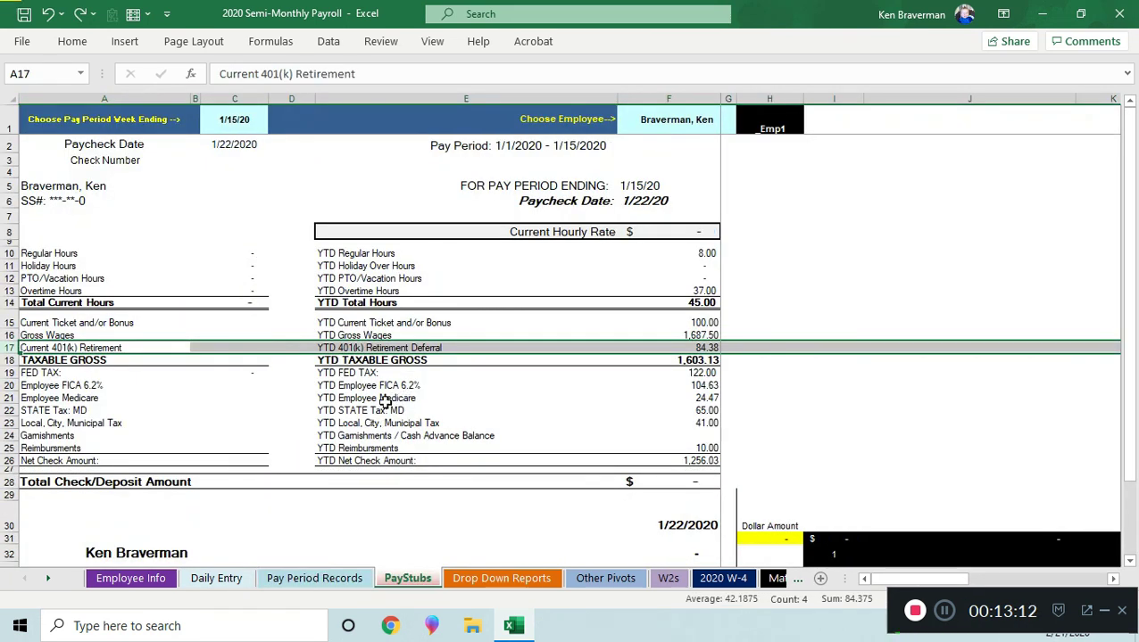
pyautogui.click(380, 426)
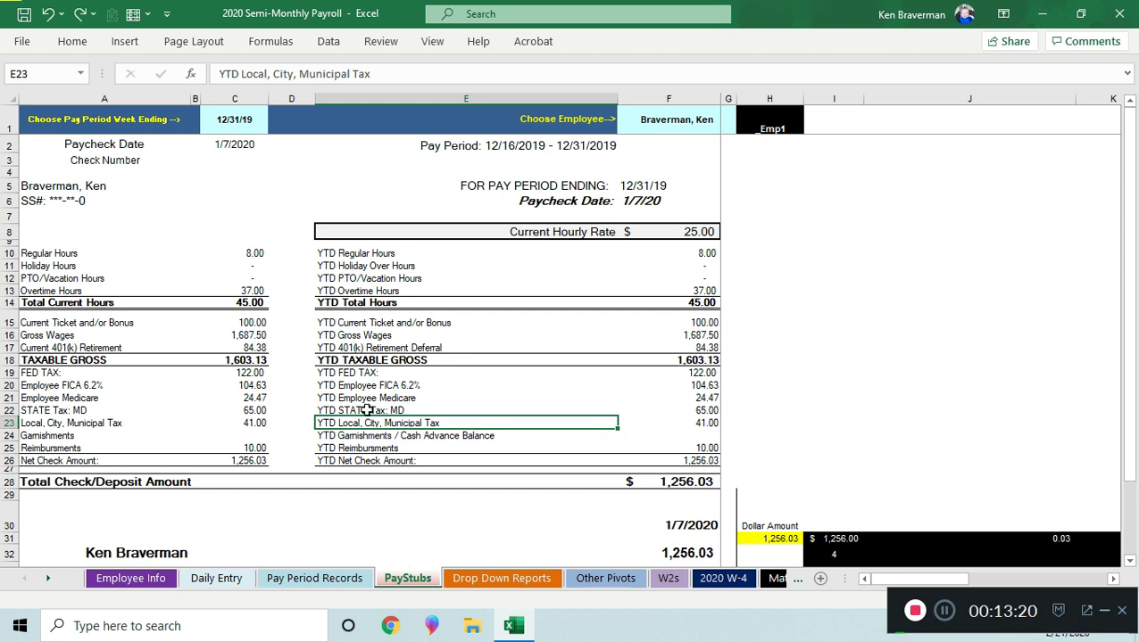
# Examine the whole 12/31/19 pay stub, including the check section below the Total Check/Deposit Amount
pyautogui.scroll(-4, 462, 316)
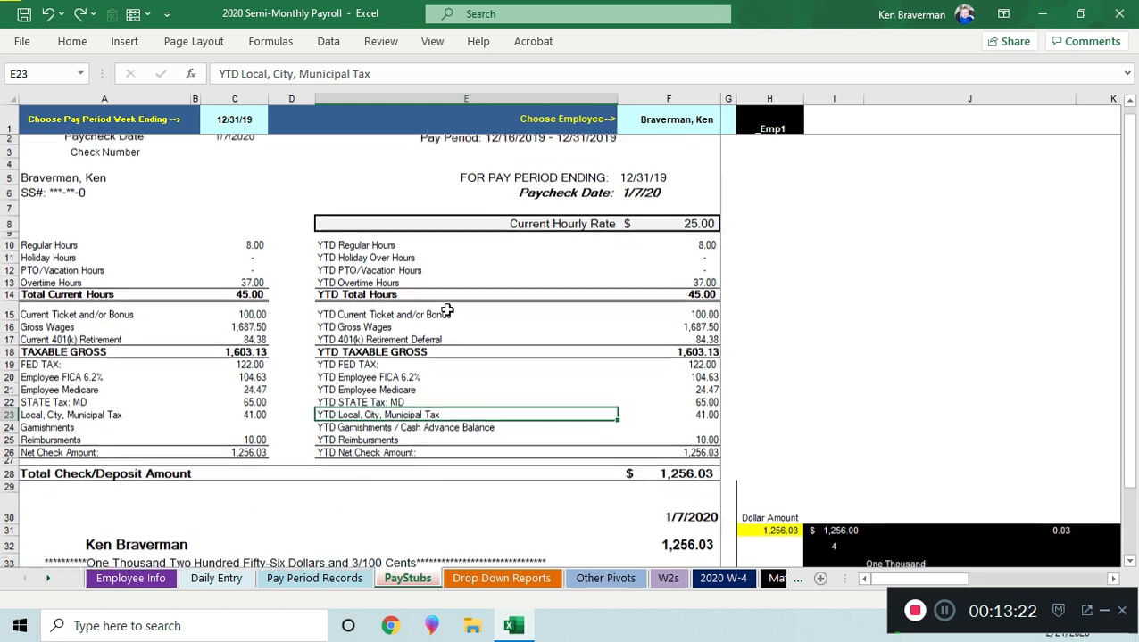
pyautogui.scroll(-2, 369, 396)
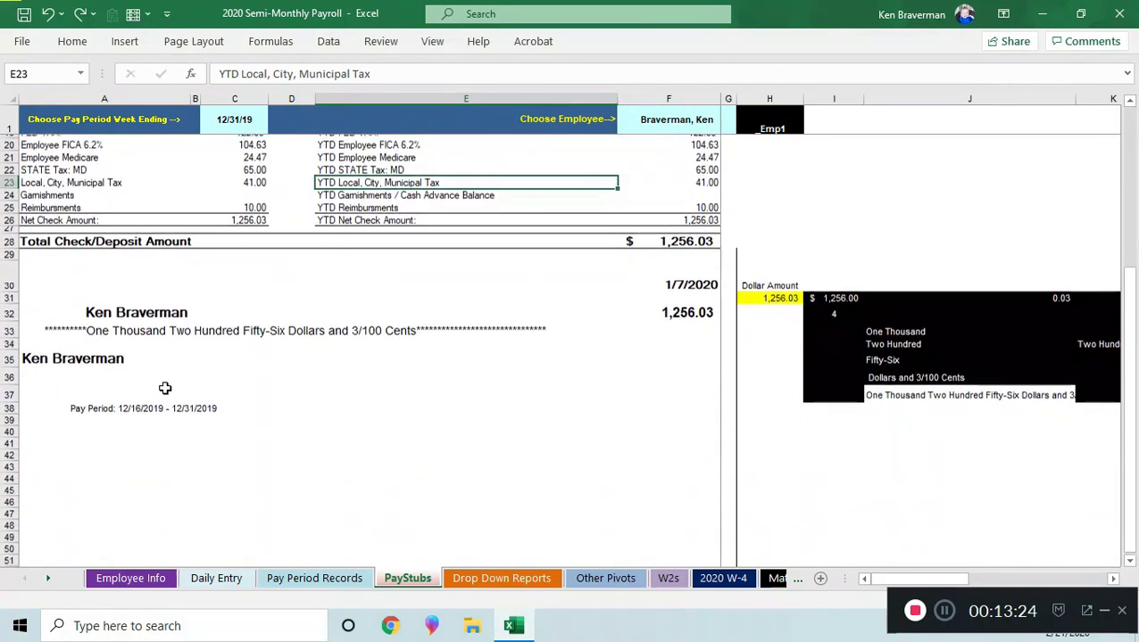
pyautogui.scroll(-4, 201, 327)
pyautogui.scroll(5, 201, 326)
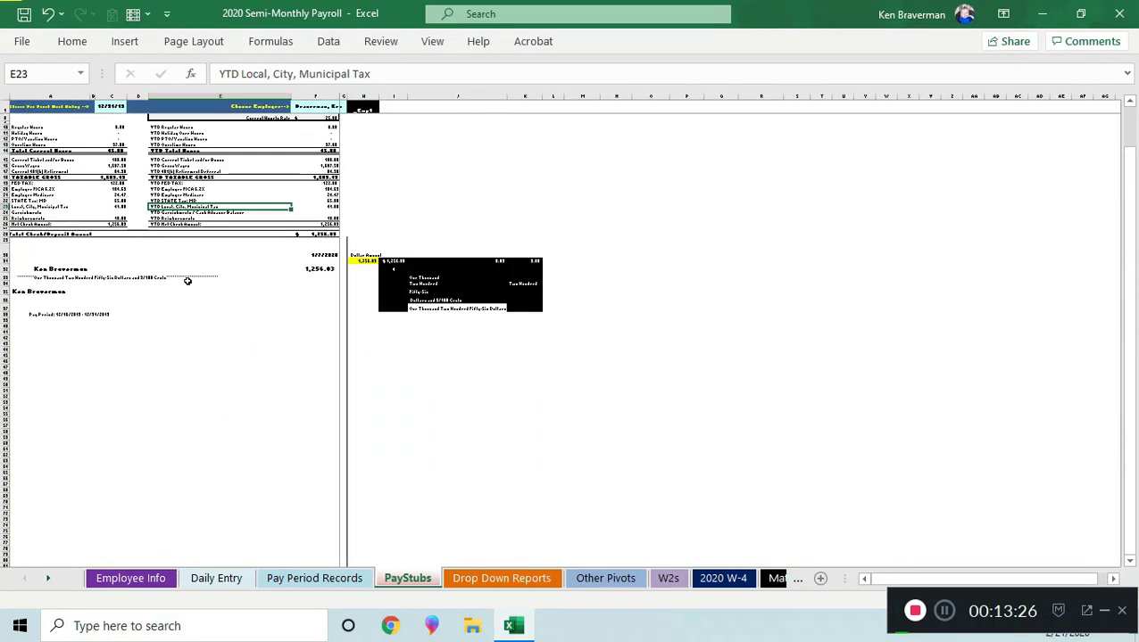
pyautogui.scroll(2, 180, 287)
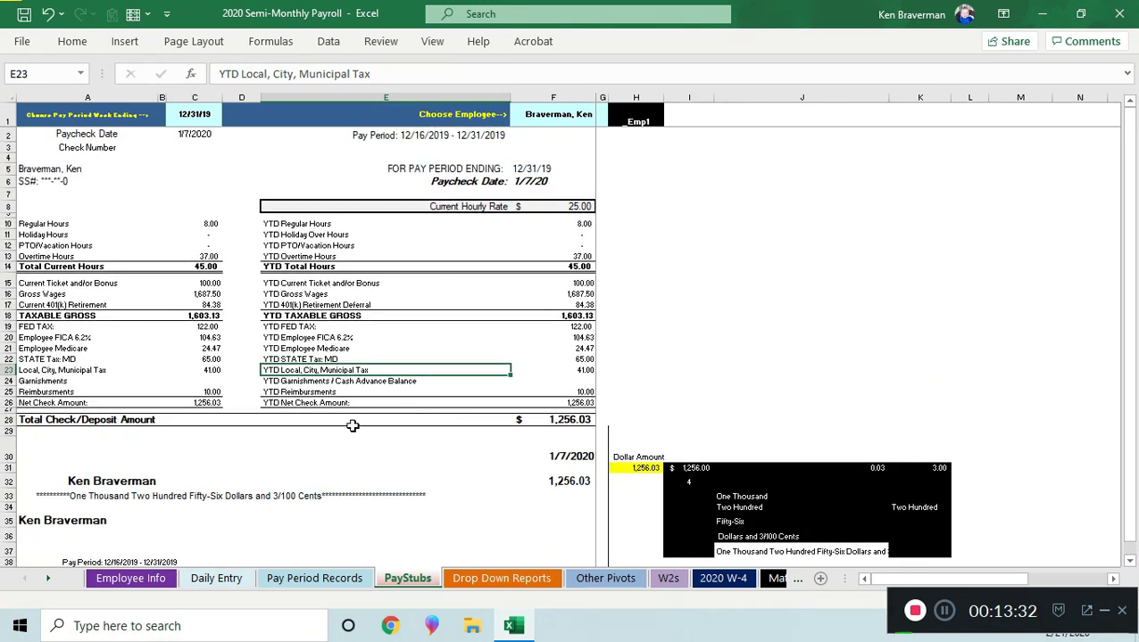
pyautogui.scroll(-1, 297, 396)
pyautogui.scroll(1, 205, 415)
pyautogui.scroll(-1, 64, 438)
pyautogui.moveTo(64, 438); pyautogui.dragTo(546, 552)
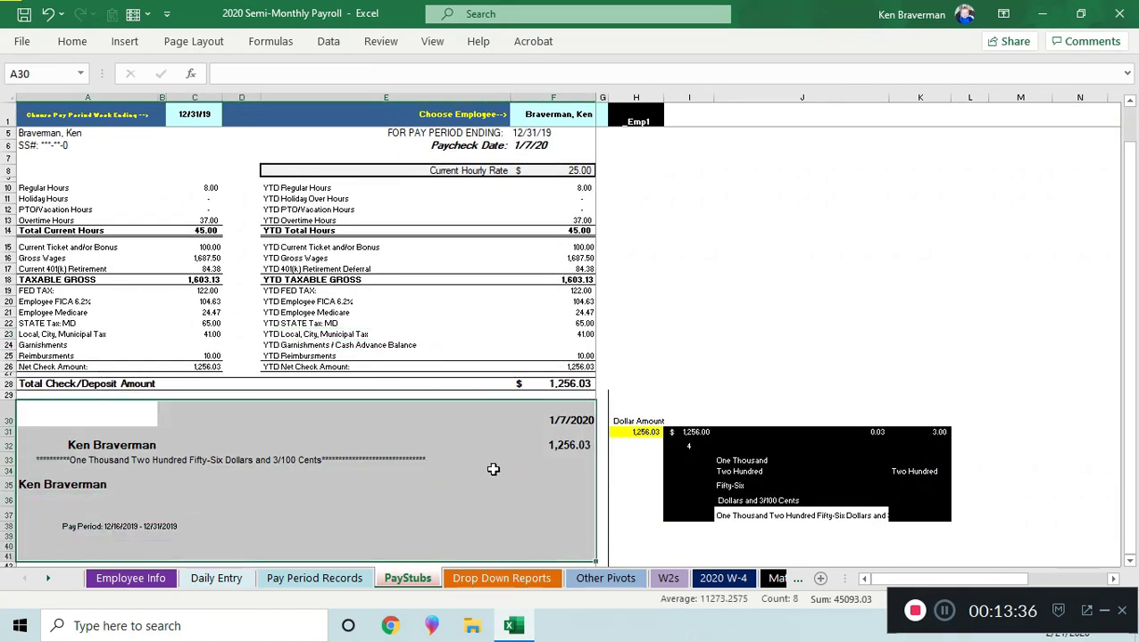
pyautogui.scroll(1, 403, 437)
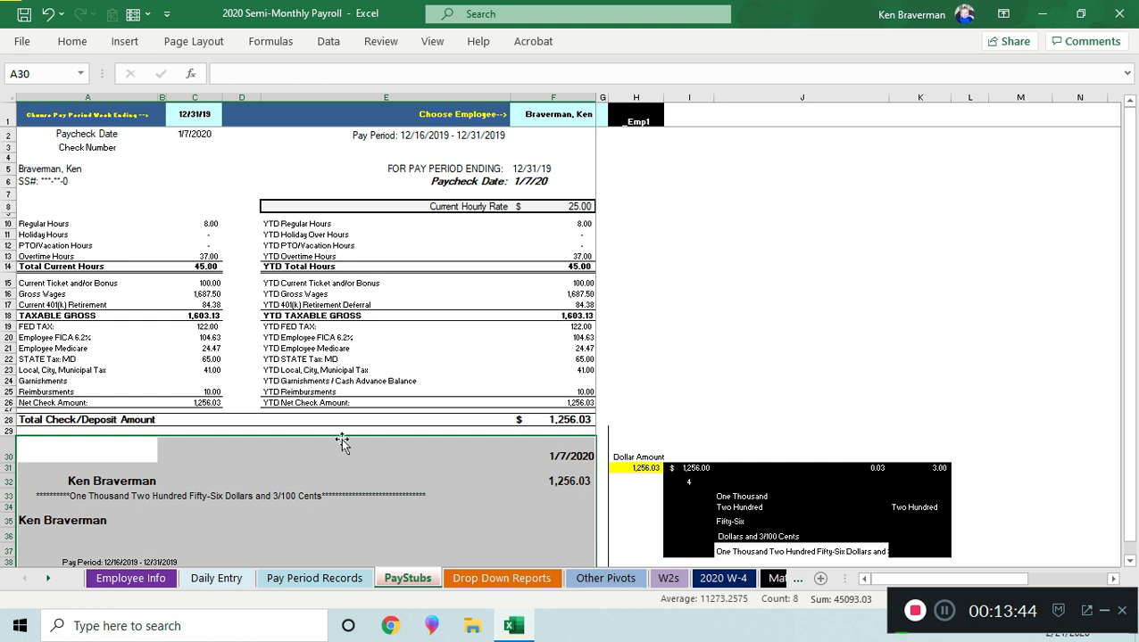
pyautogui.click(212, 347)
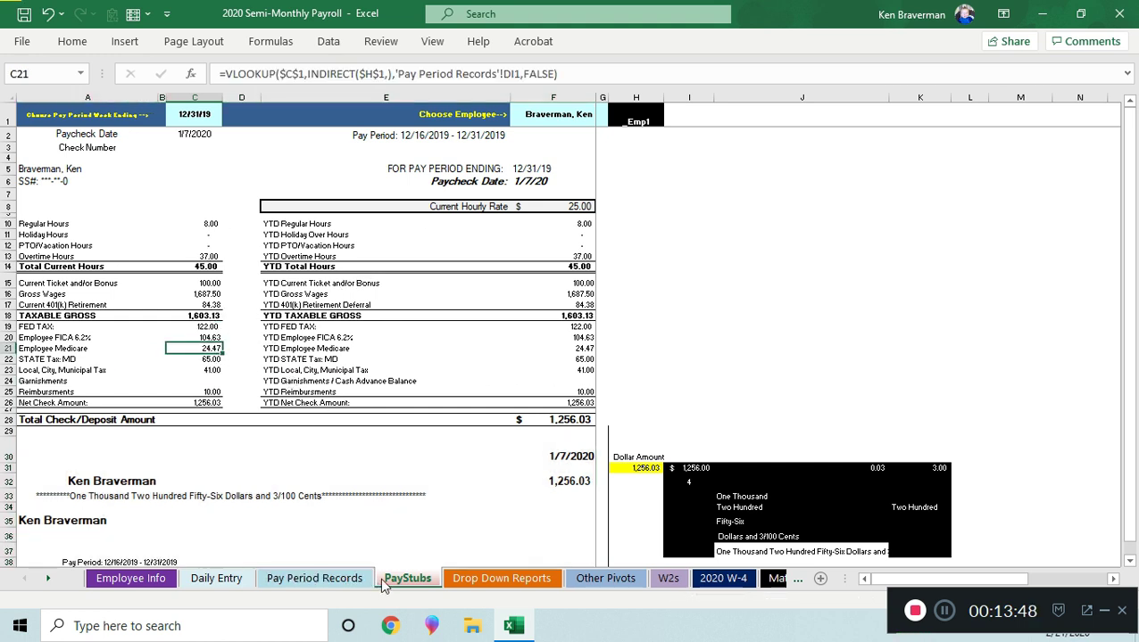
# On the Drop Down Reports sheet, clear the Form 941 Report's quarter and choose Jan as its month
pyautogui.click(466, 581)
pyautogui.scroll(-2, 279, 331)
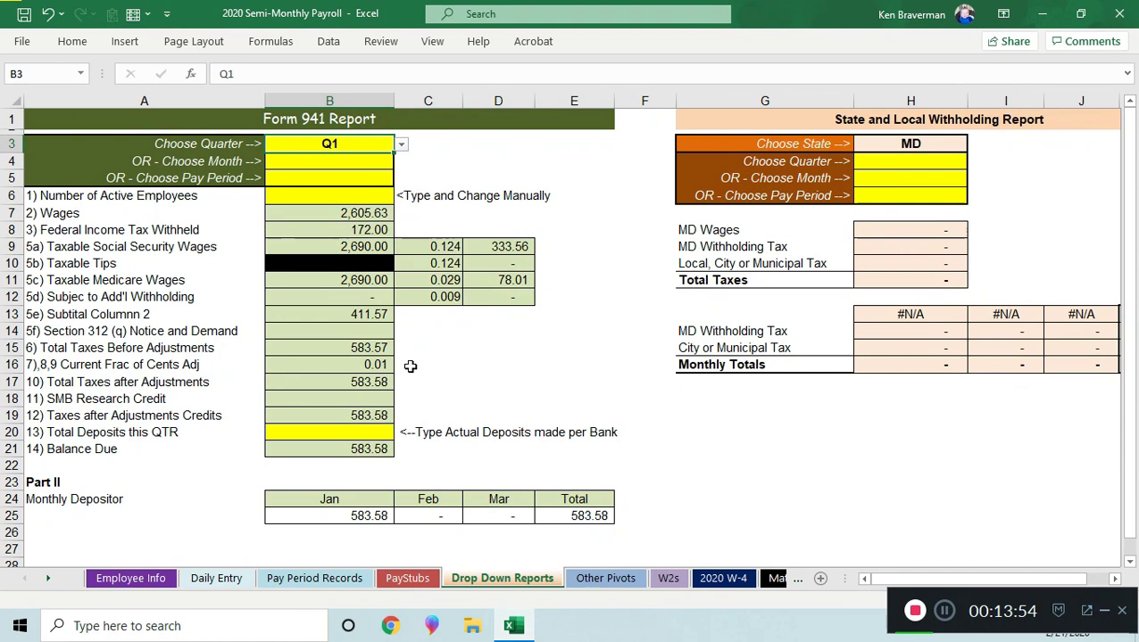
pyautogui.click(381, 161)
pyautogui.click(380, 142)
pyautogui.press('Delete')
pyautogui.press('Return')
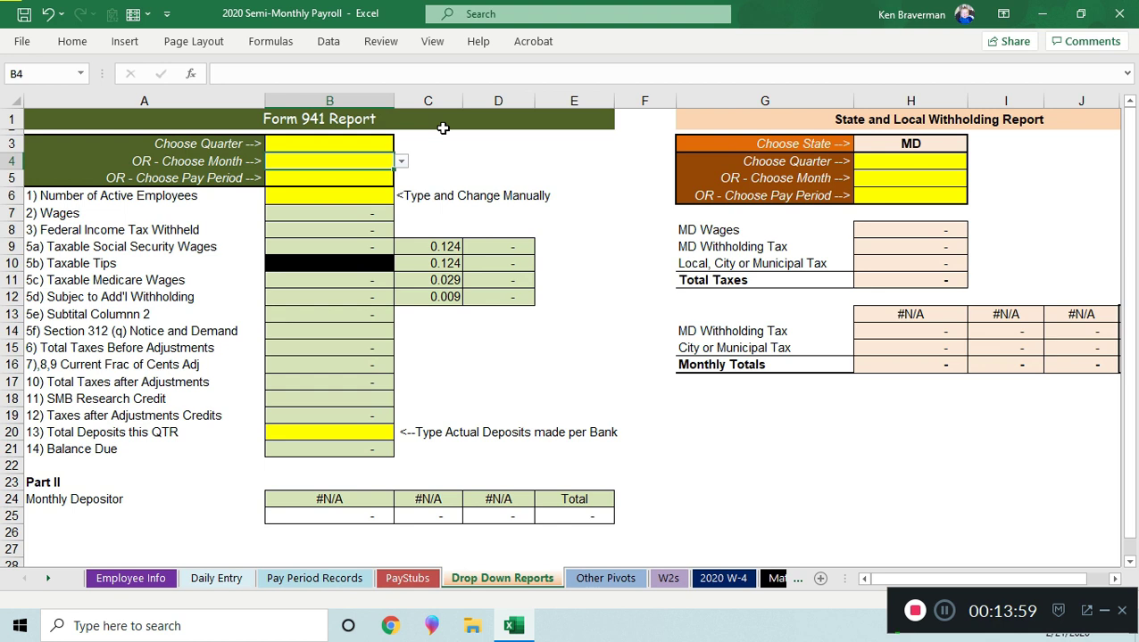
pyautogui.click(402, 161)
pyautogui.click(356, 175)
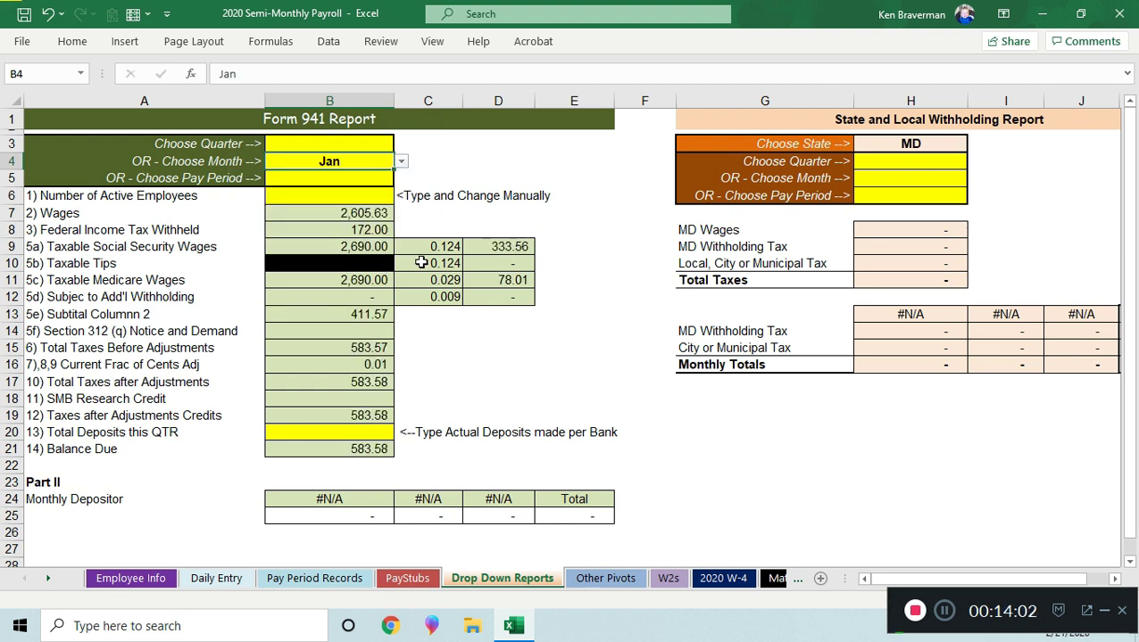
# Clear the Form 941 Report's month and set its pay period, trying 1/31/2020 before choosing 12/31/2019
pyautogui.press('Delete')
pyautogui.click(364, 176)
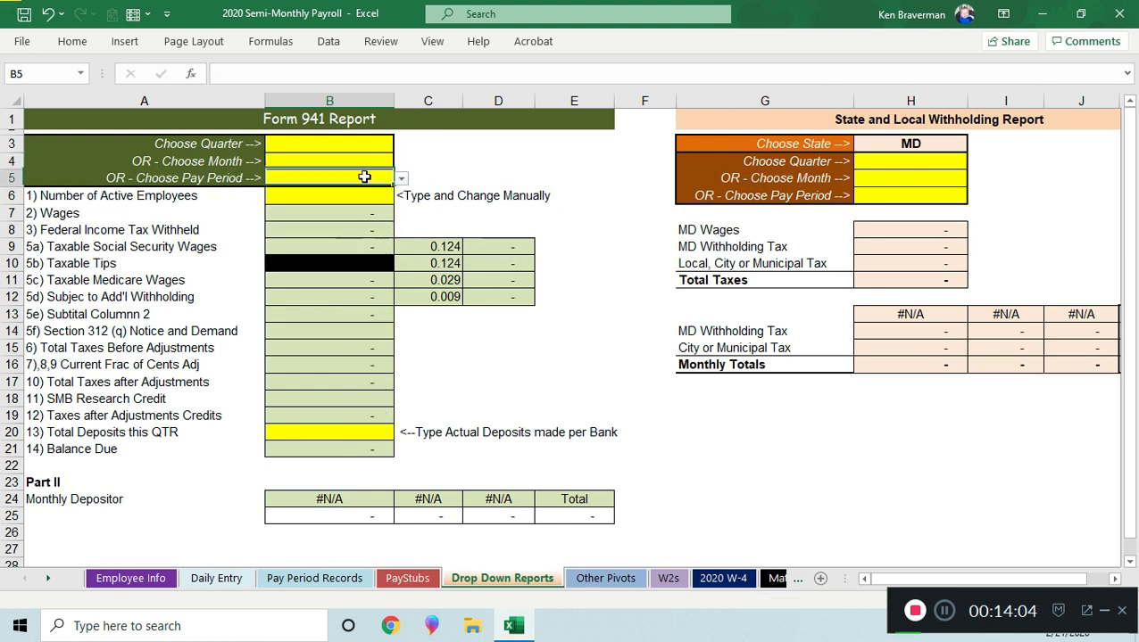
pyautogui.click(401, 179)
pyautogui.scroll(-3, 397, 201)
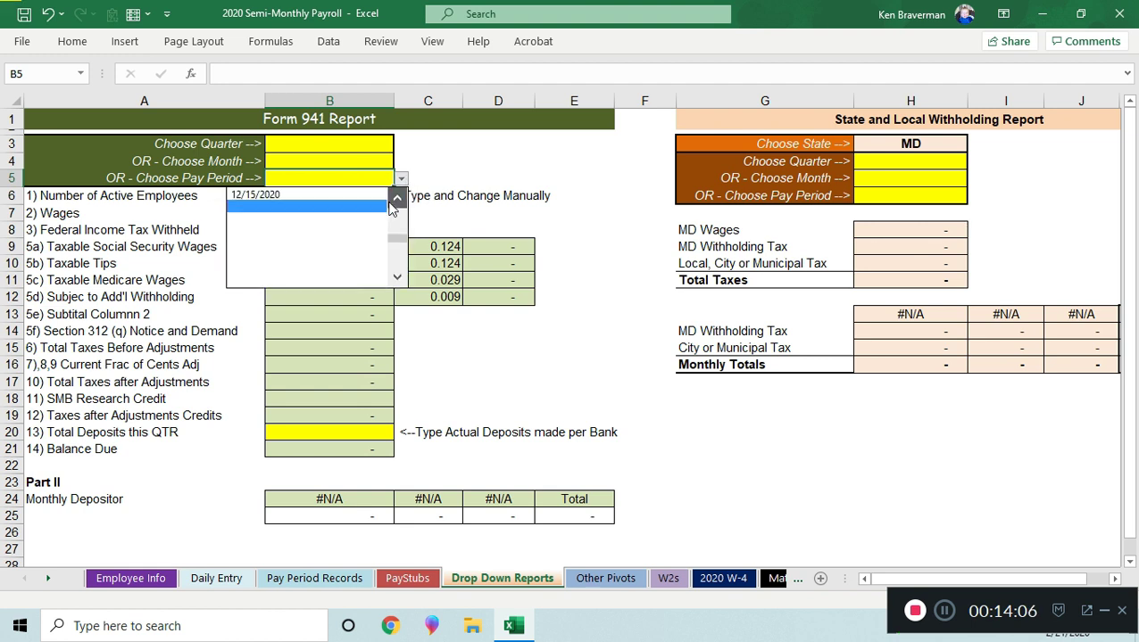
pyautogui.scroll(4, 401, 203)
pyautogui.click(379, 219)
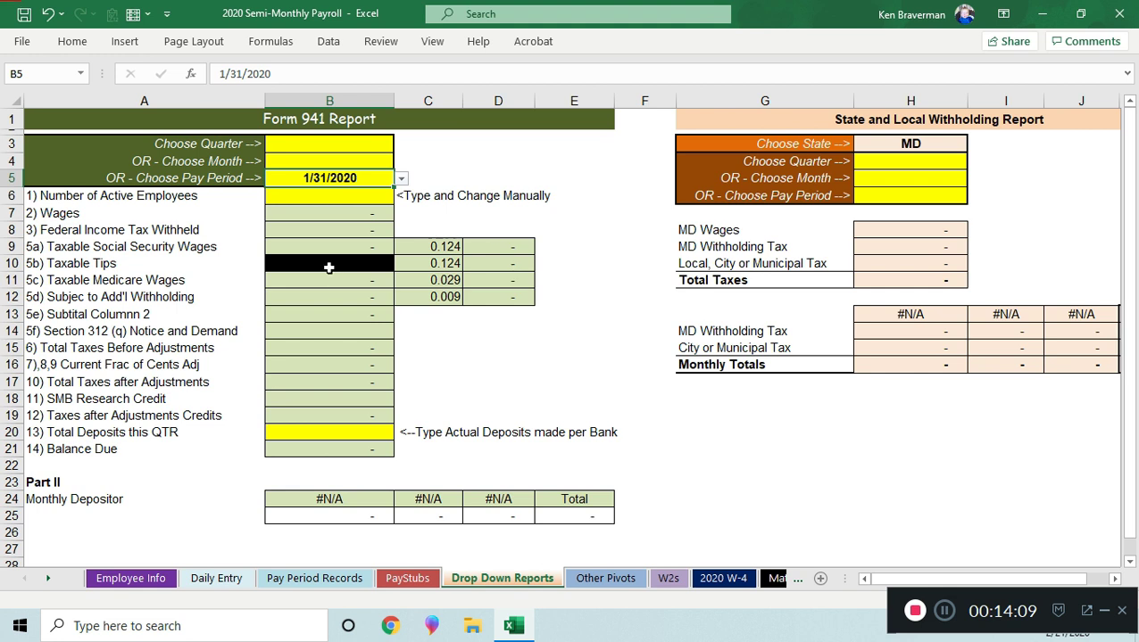
pyautogui.click(402, 178)
pyautogui.scroll(2, 375, 201)
pyautogui.click(374, 196)
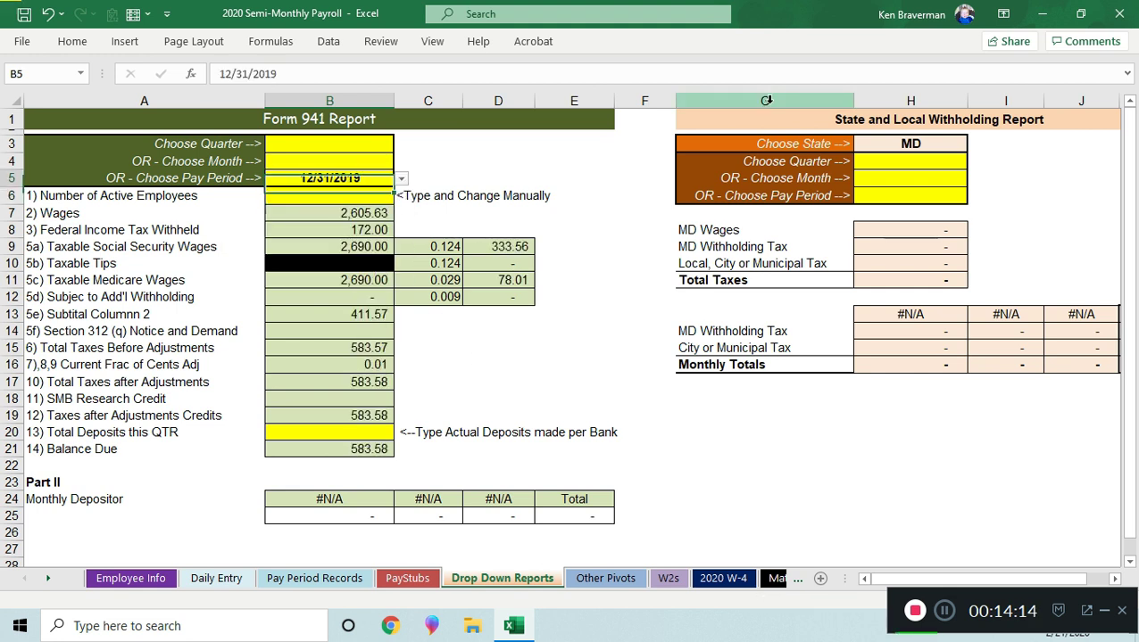
# Clear the Form 941 Report's pay period and choose Q1 as its quarter
pyautogui.press('Delete')
pyautogui.press('Up')
pyautogui.press('Up')
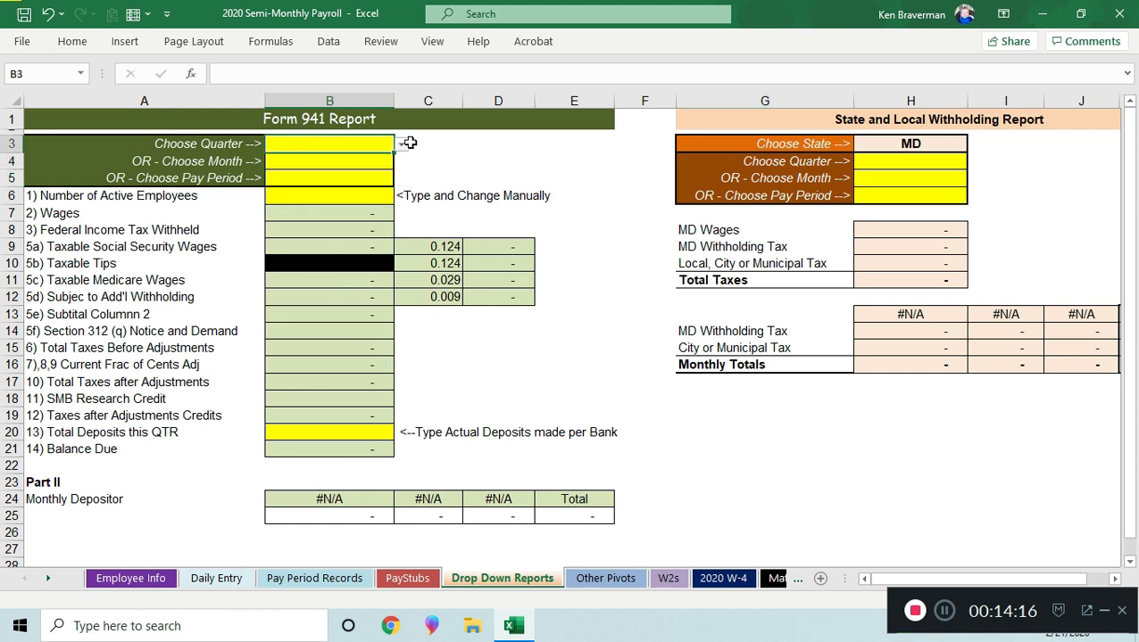
pyautogui.click(402, 144)
pyautogui.click(390, 162)
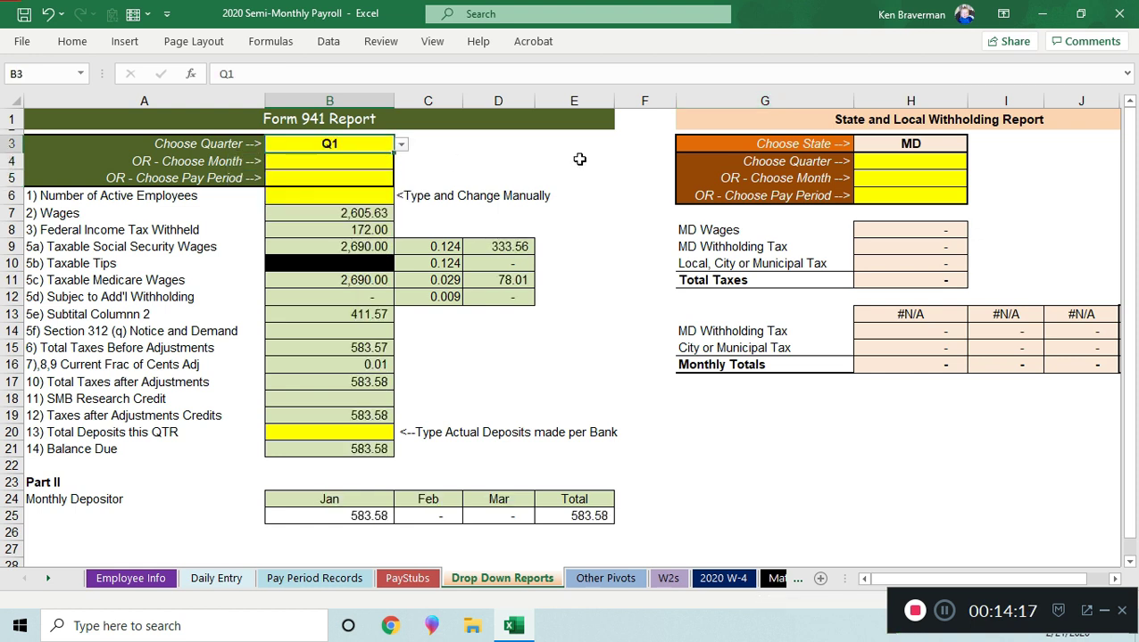
# Choose Q1 as the quarter for MD in the State and Local Withholding Report
pyautogui.click(924, 162)
pyautogui.click(974, 161)
pyautogui.click(956, 170)
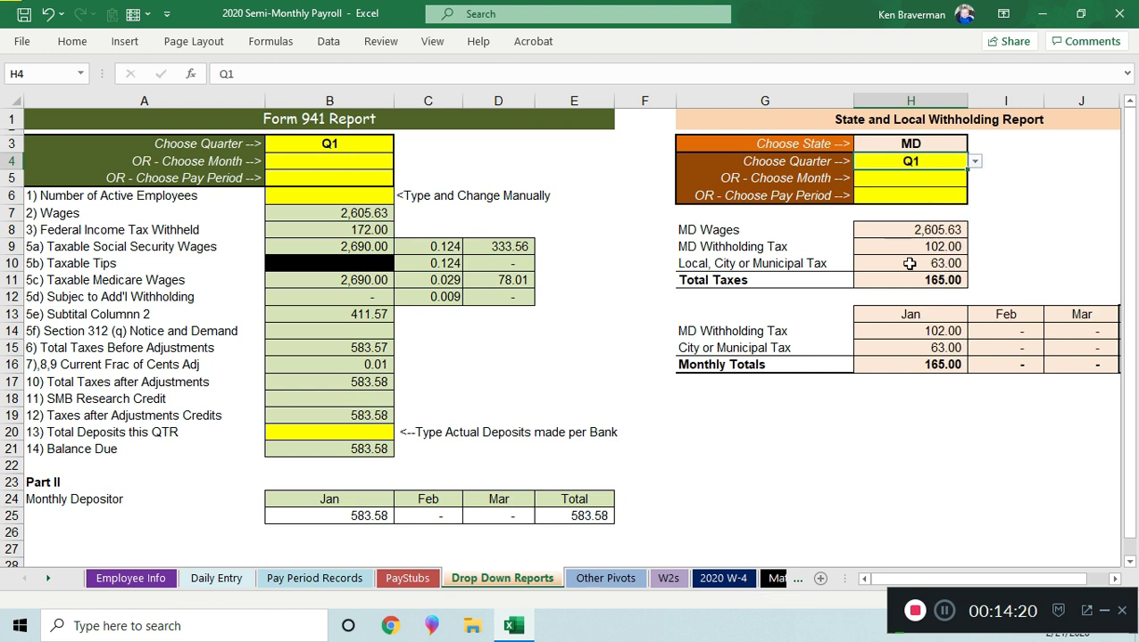
pyautogui.scroll(-1, 910, 263)
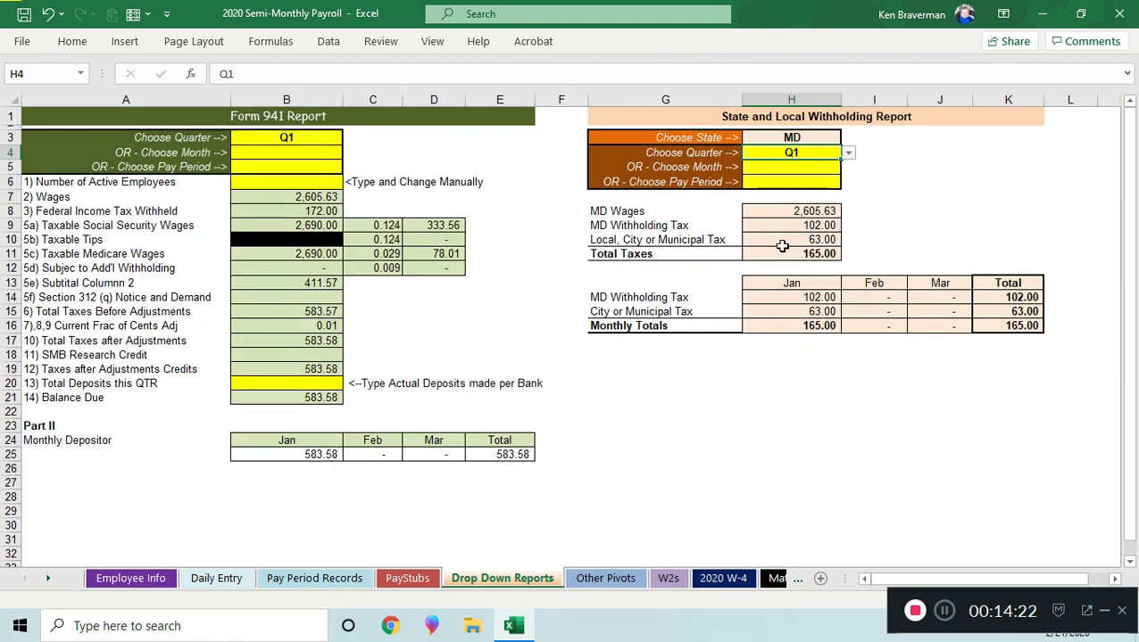
# On the Other Pivots sheet, refresh the All Employee Company Totals pivot table and collapse both employees' detail rows
pyautogui.click(605, 578)
pyautogui.click(351, 188)
pyautogui.rightClick(350, 188)
pyautogui.click(393, 273)
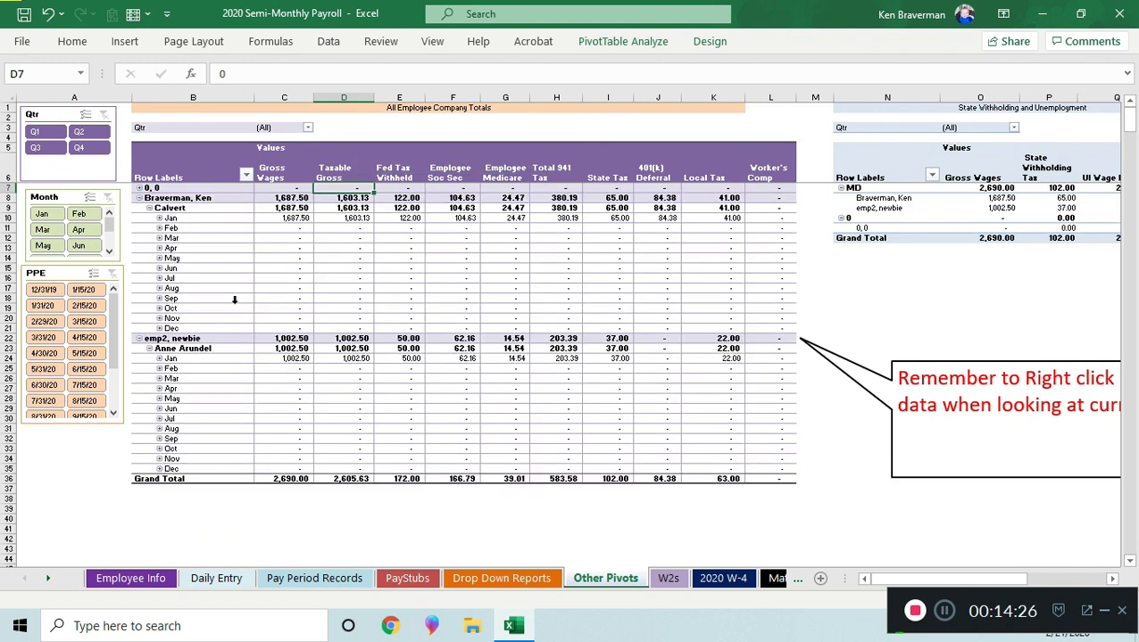
pyautogui.click(140, 198)
pyautogui.click(140, 208)
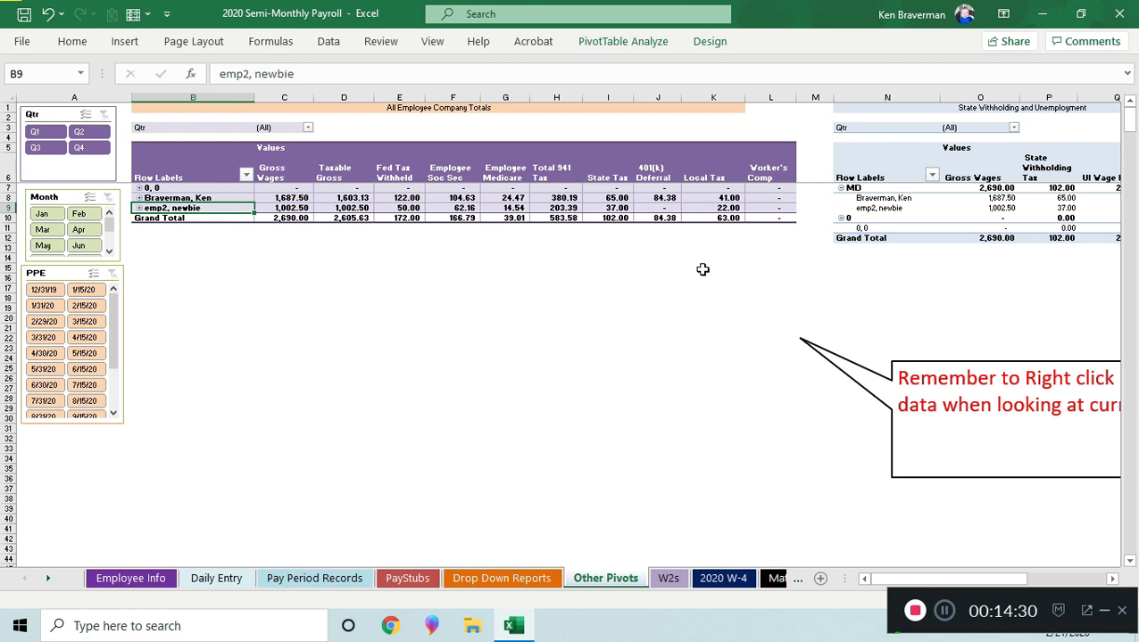
# Check the State UI Tax grand total and the FUTA Tax Due grand total in the unemployment pivot tables
pyautogui.scroll(2, 361, 239)
pyautogui.moveTo(942, 579); pyautogui.dragTo(1042, 584)
pyautogui.click(802, 300)
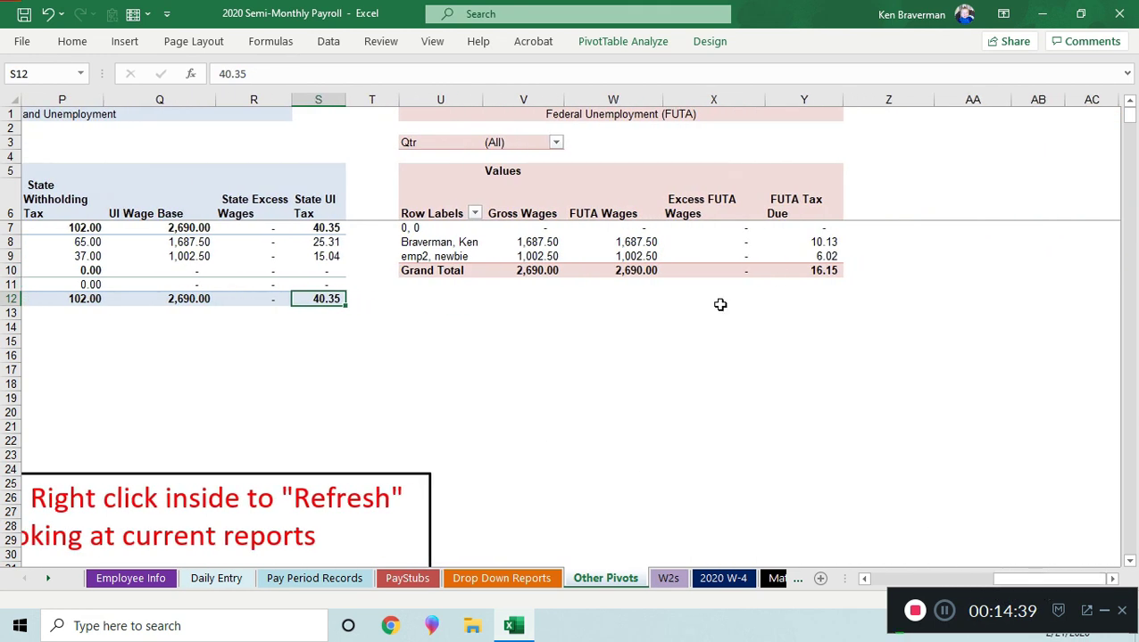
pyautogui.click(817, 271)
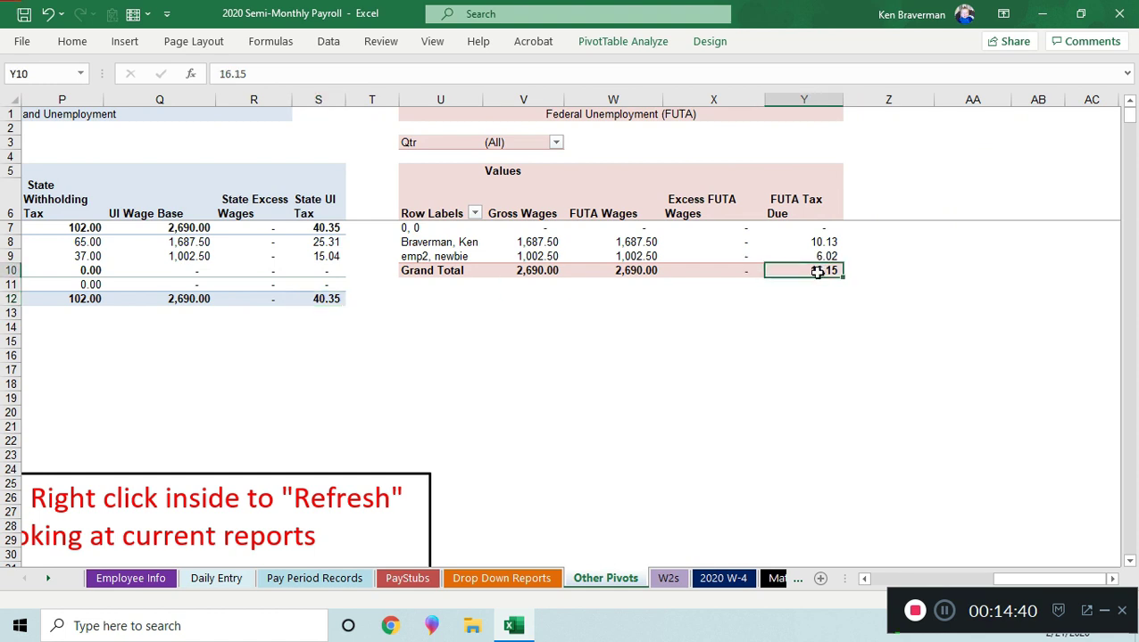
# On the W2s sheet, choose the first employee and review the year-end W-2 box amounts
pyautogui.click(671, 580)
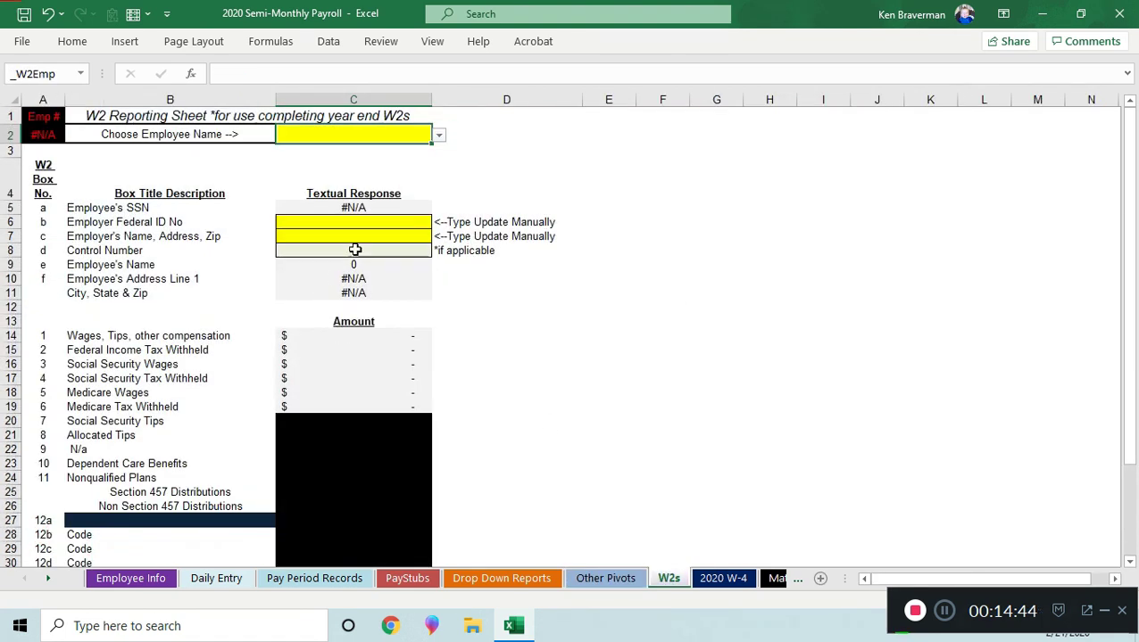
pyautogui.click(439, 135)
pyautogui.click(426, 151)
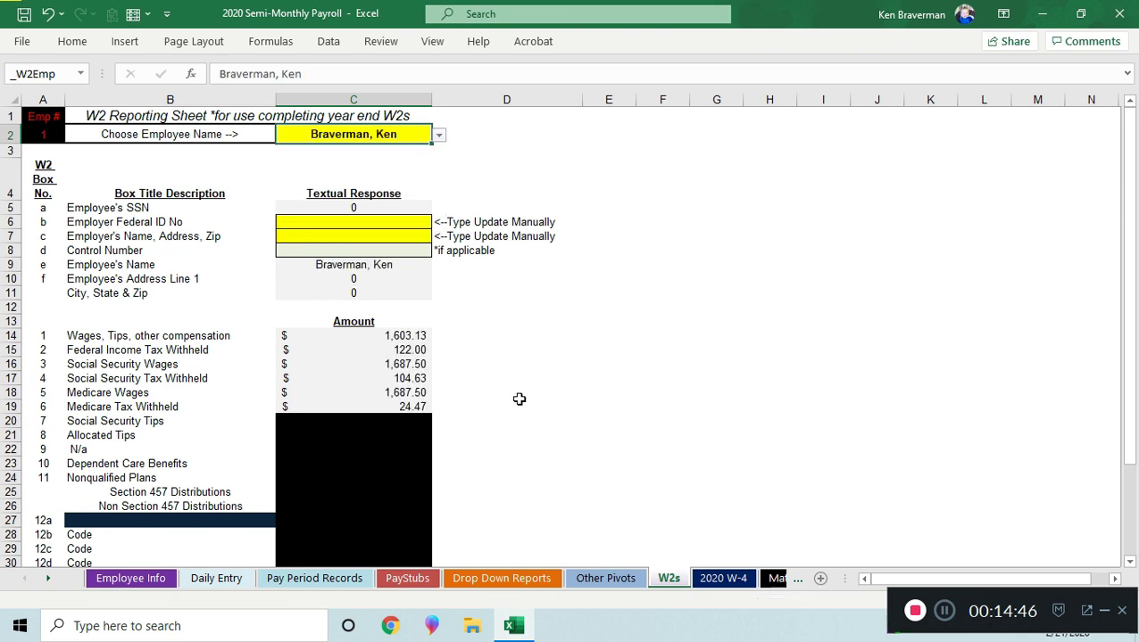
pyautogui.scroll(-4, 518, 399)
pyautogui.scroll(4, 374, 448)
# Look over the sample 2020 W-4 simulation and the Matrix sheet's pay period and tax tables
pyautogui.click(720, 578)
pyautogui.scroll(2, 466, 443)
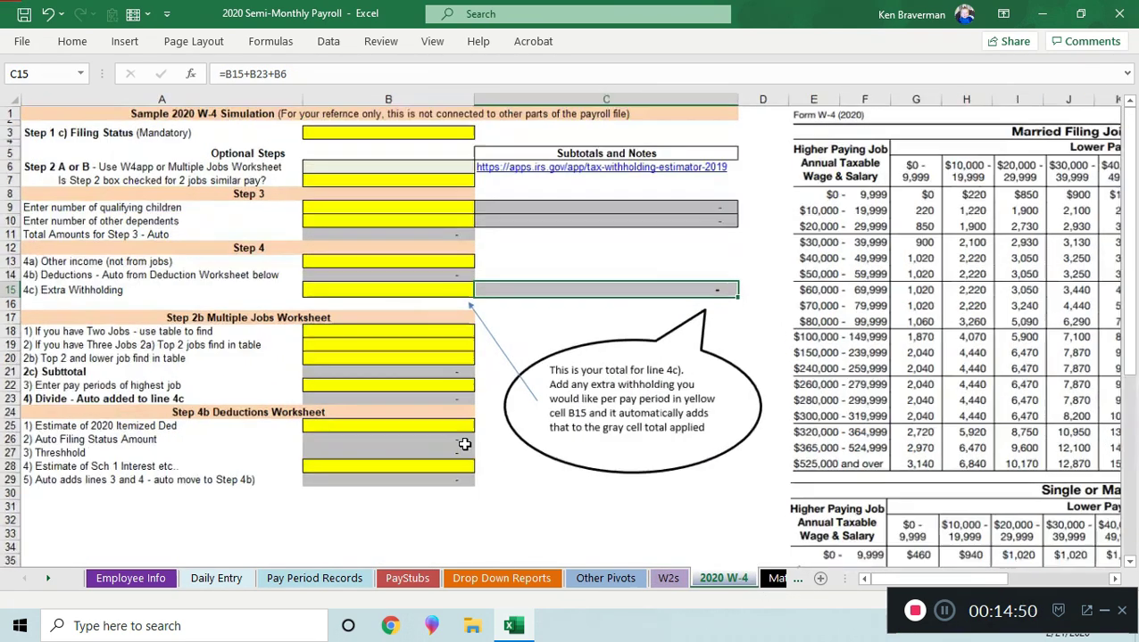
pyautogui.click(776, 578)
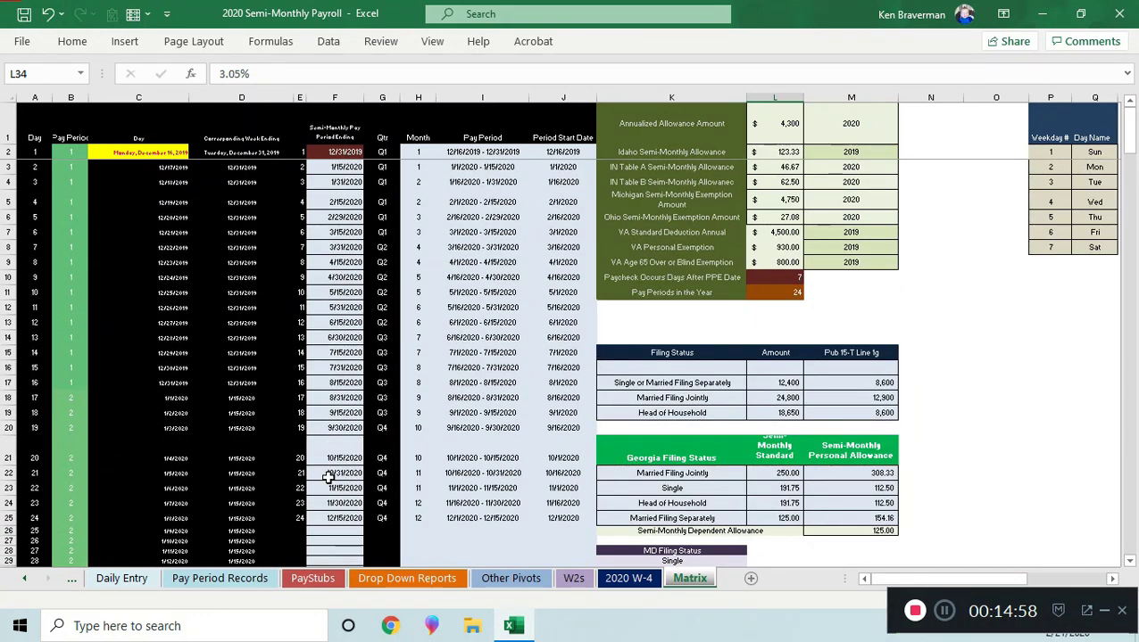
# Return to the Employee Info sheet and enlarge the view of the employee table
pyautogui.click(27, 579)
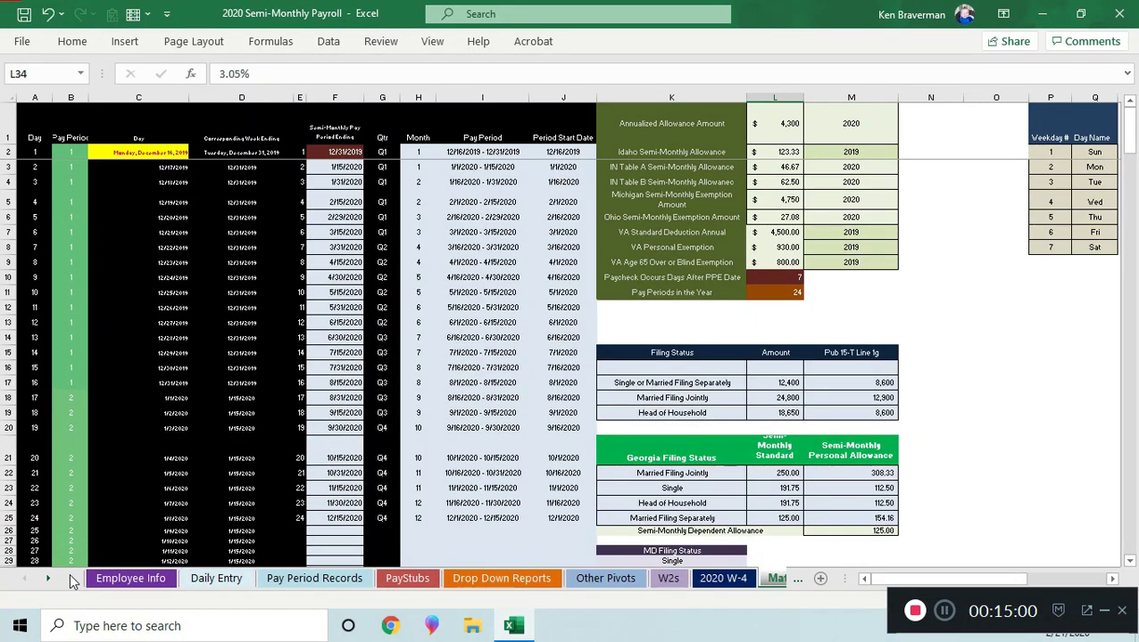
pyautogui.click(130, 580)
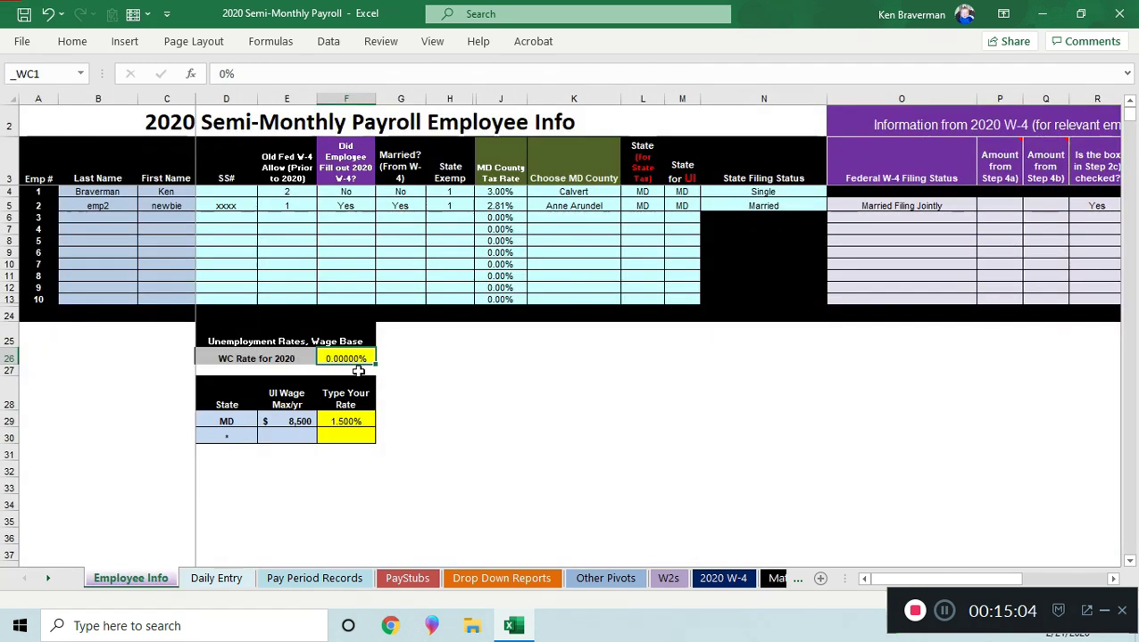
pyautogui.keyDown('ctrl'); pyautogui.scroll(1, 334, 322); pyautogui.keyUp('ctrl')
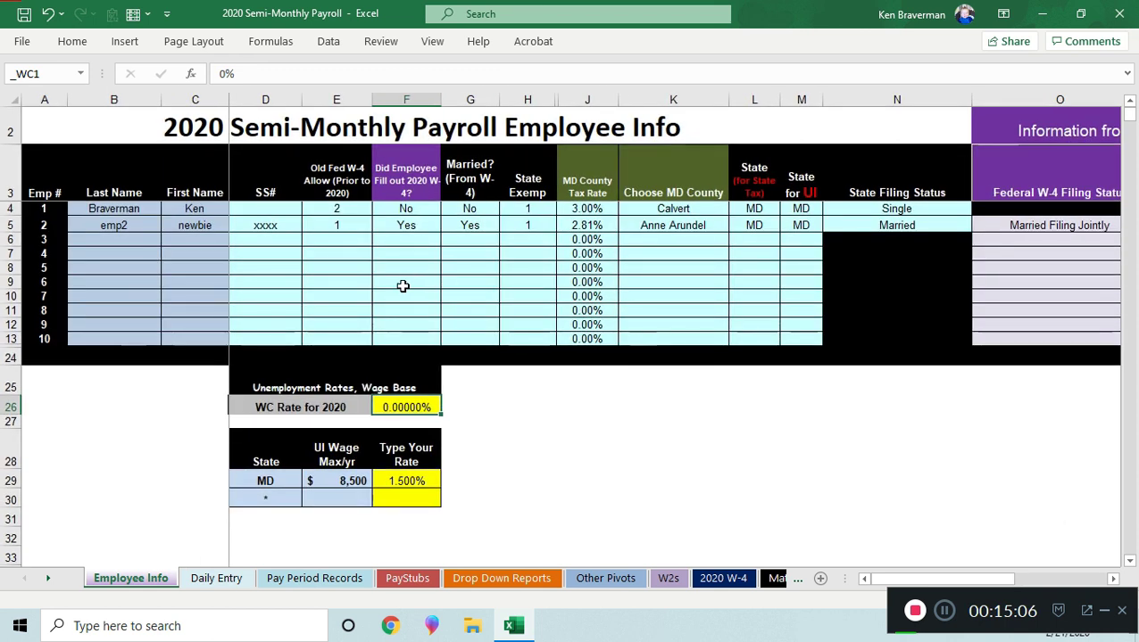
pyautogui.moveTo(9, 339); pyautogui.dragTo(13, 386)
pyautogui.rightClick(13, 385)
pyautogui.click(61, 336)
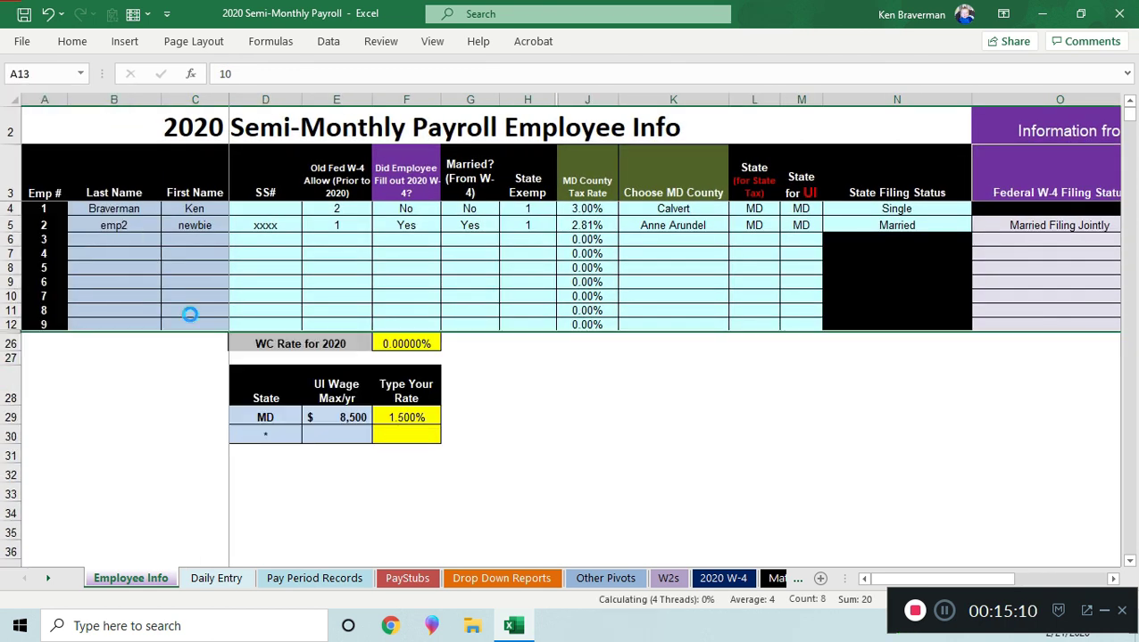
# Unhide rows 13 to 25 on the Employee Info sheet, including the rows for employees 10 to 20
pyautogui.moveTo(12, 328); pyautogui.dragTo(13, 346)
pyautogui.rightClick(13, 346)
pyautogui.click(60, 335)
pyautogui.click(308, 297)
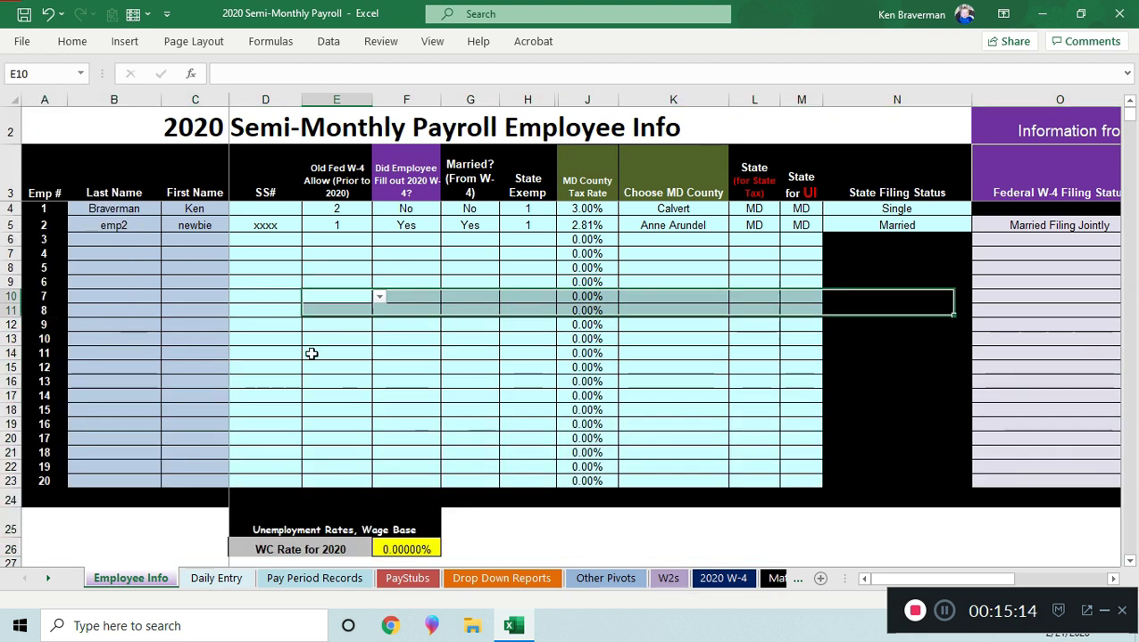
pyautogui.scroll(-1, 410, 326)
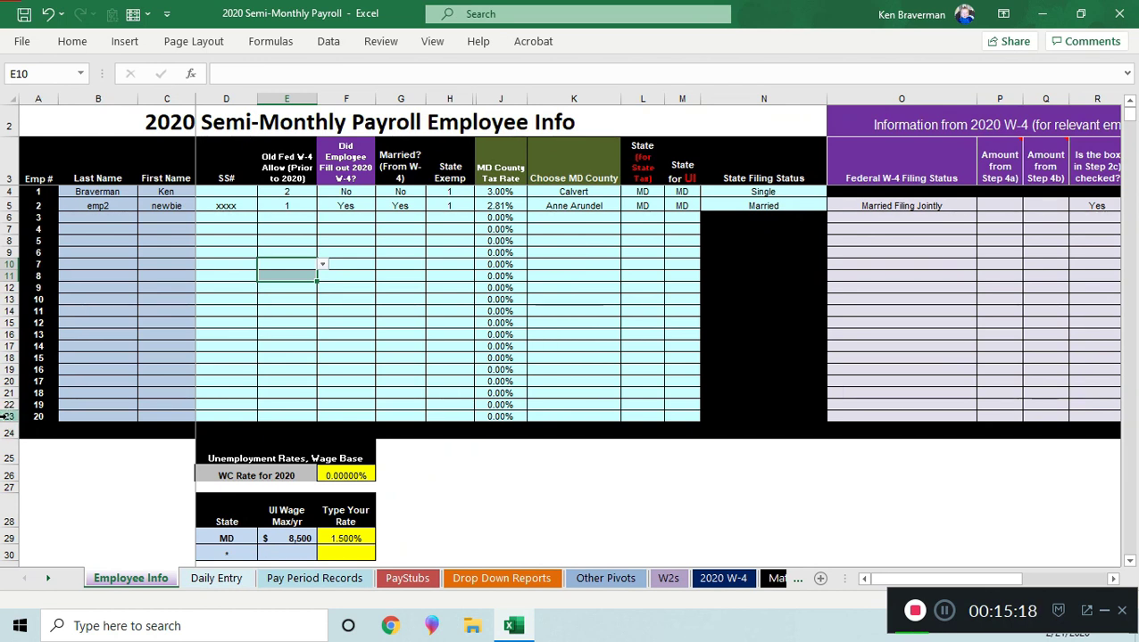
pyautogui.click(5, 416)
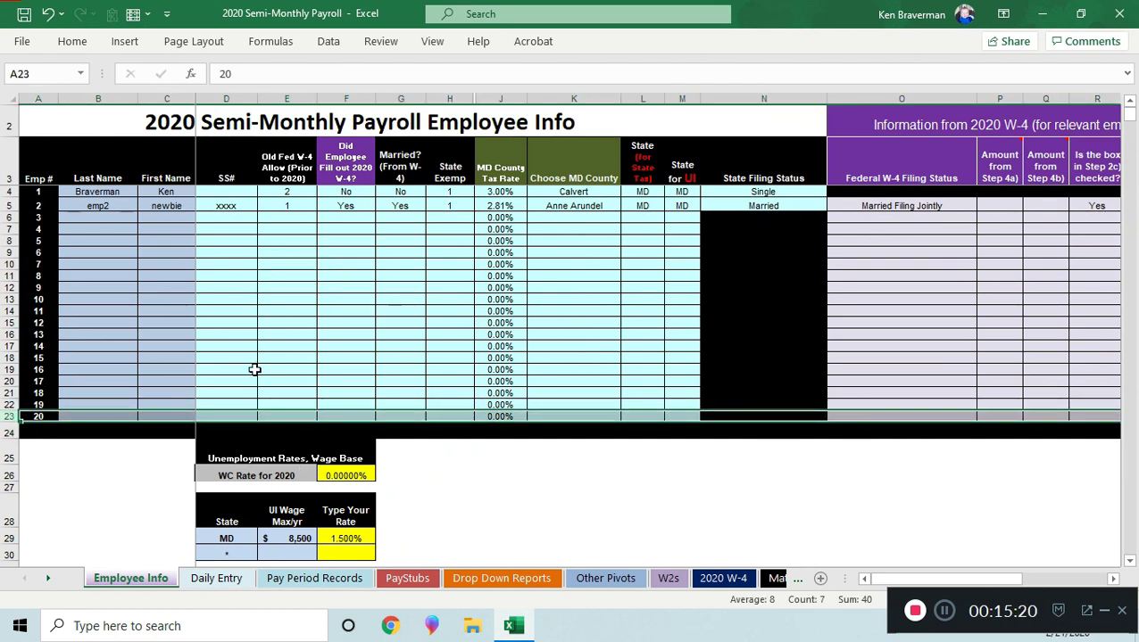
pyautogui.click(400, 335)
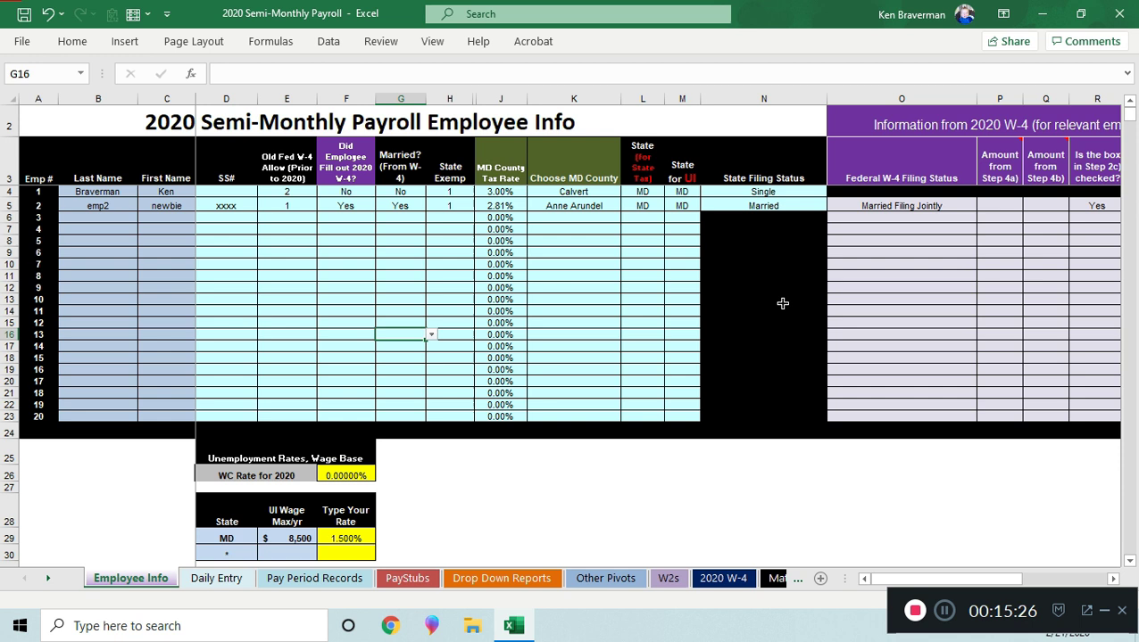
# Clear employee 2's 2020 W-4 filing status and Step 2c entries, and both employees' entries from Last Name through State Exemp
pyautogui.scroll(-1, 552, 292)
pyautogui.moveTo(745, 186); pyautogui.dragTo(898, 201)
pyautogui.press('Delete')
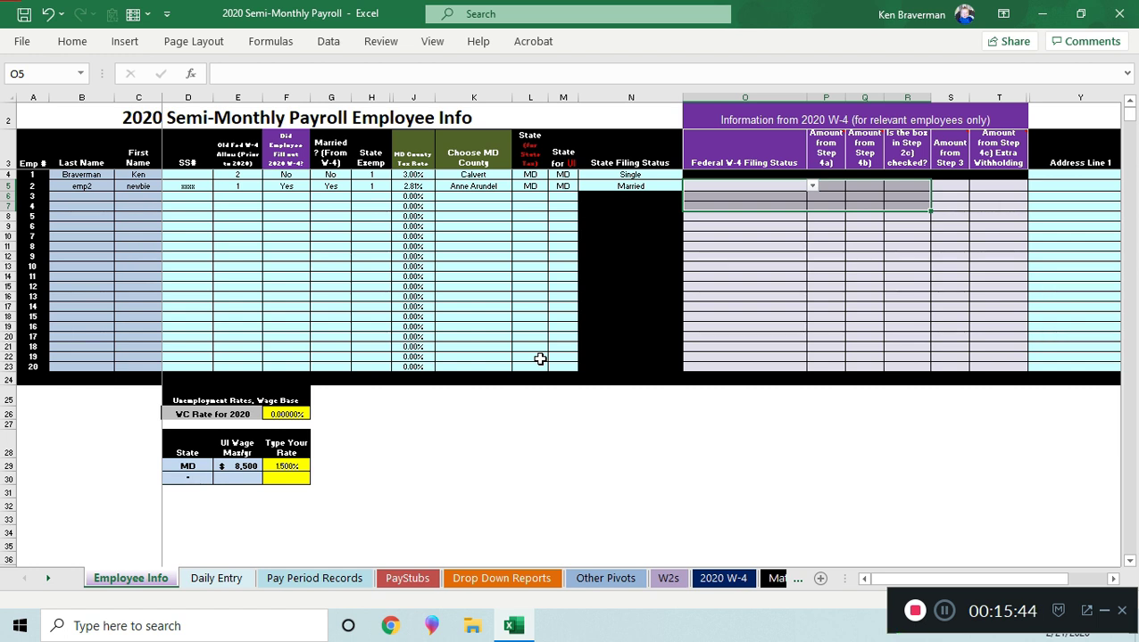
pyautogui.click(367, 257)
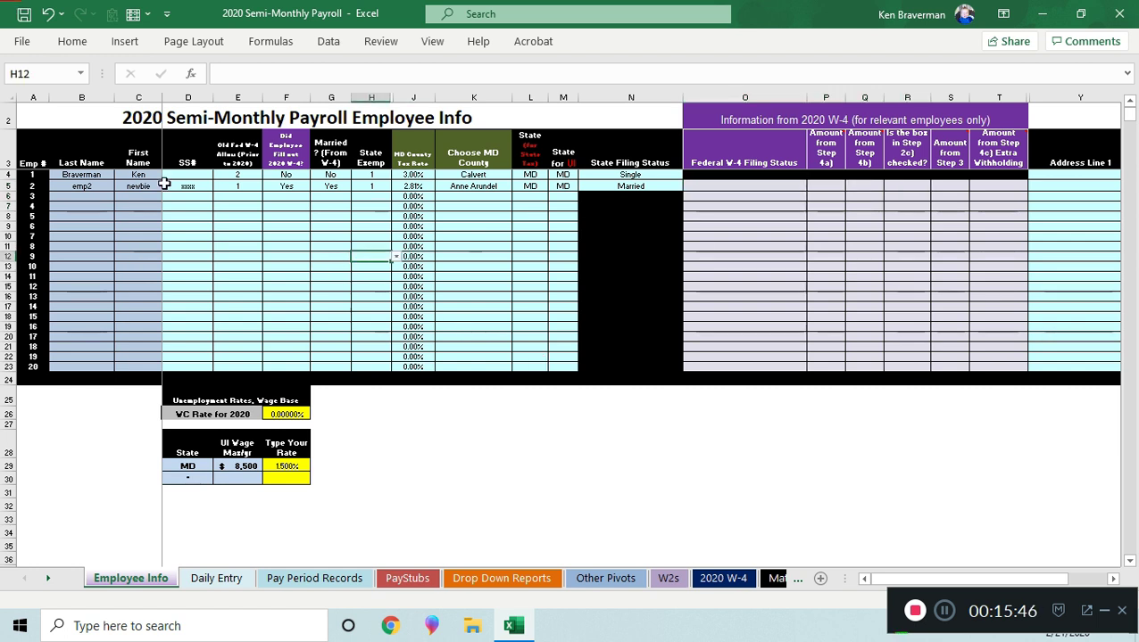
pyautogui.moveTo(77, 176); pyautogui.dragTo(364, 189)
pyautogui.press('Delete')
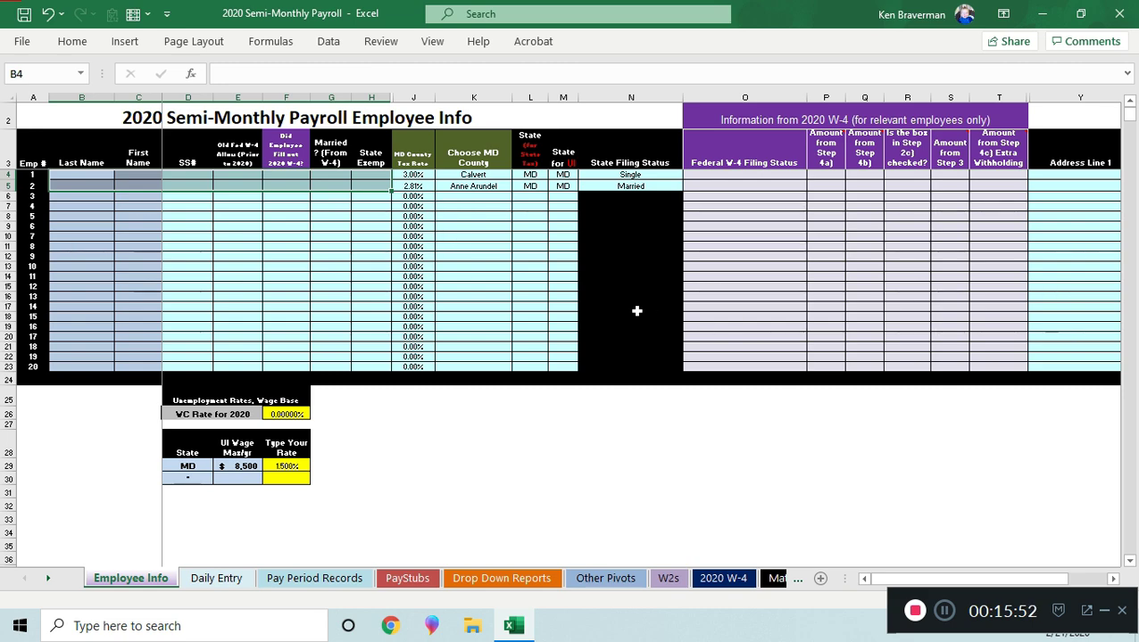